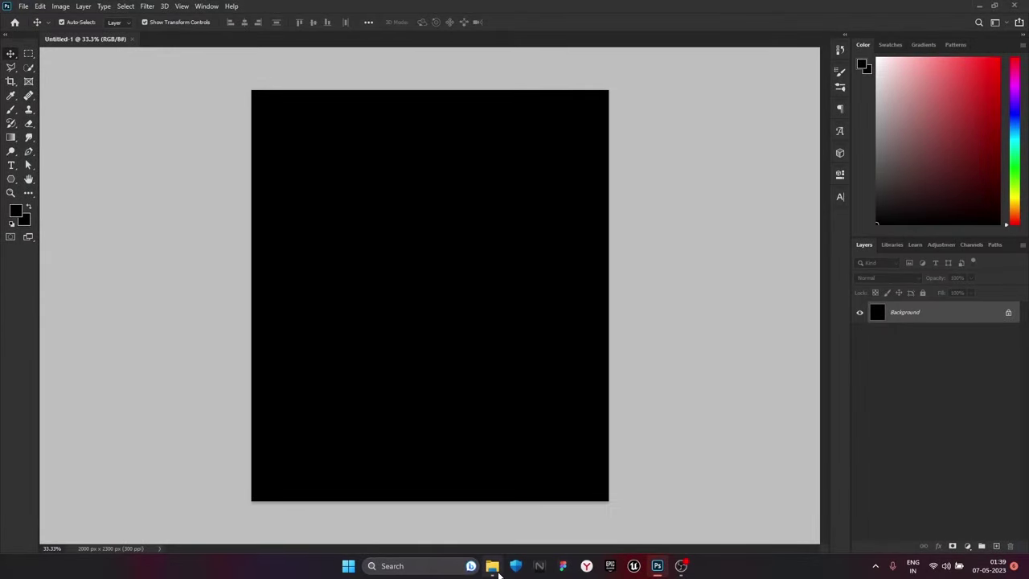
Drag M351781.jpg from Downloads onto the black poster canvas
left_click(491, 565)
left_click_drag(585, 204, 299, 293)
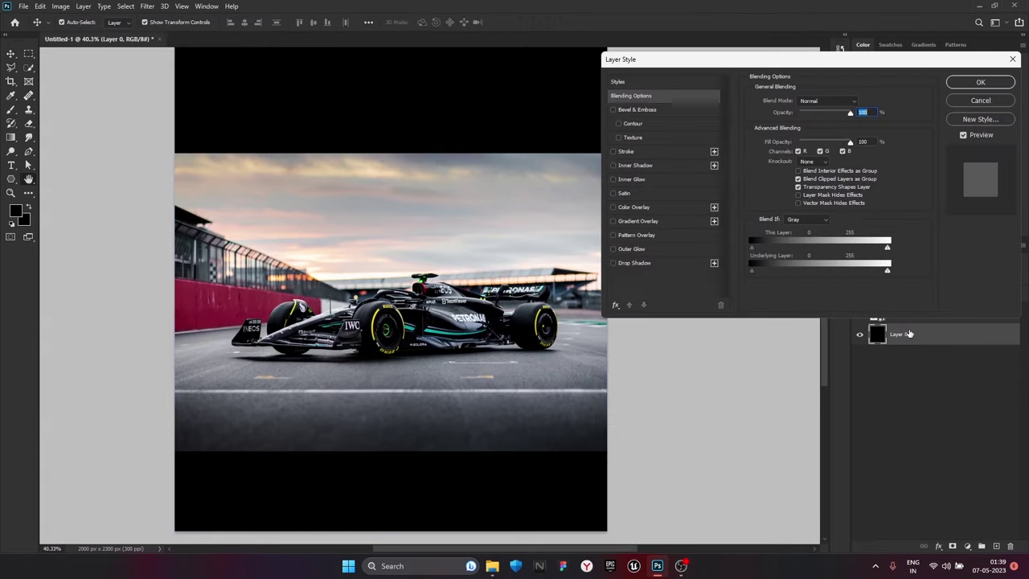
Give the black layer a Color Overlay in teal, hex 02b6b6
left_click(648, 205)
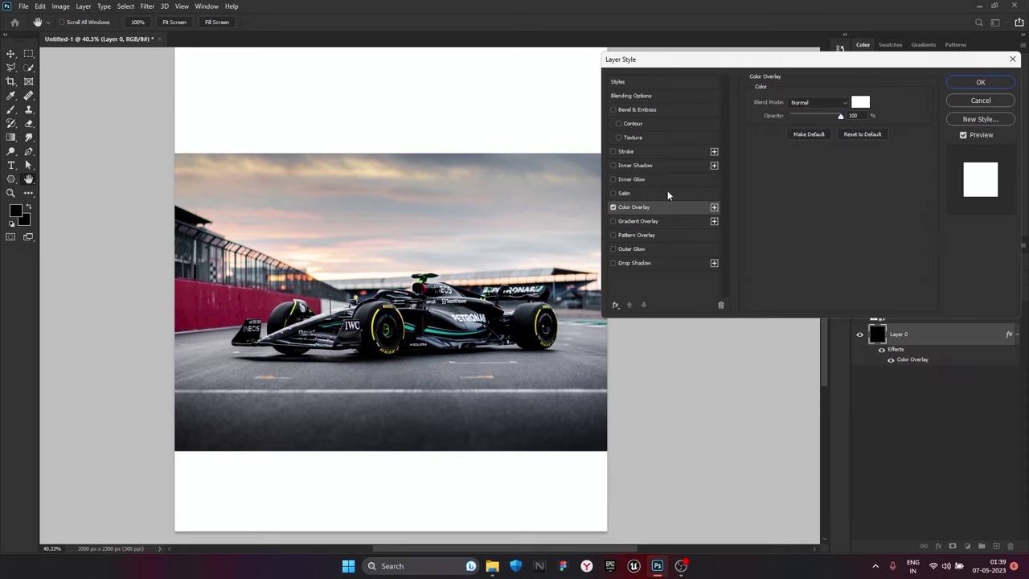
left_click(857, 103)
type("010000")
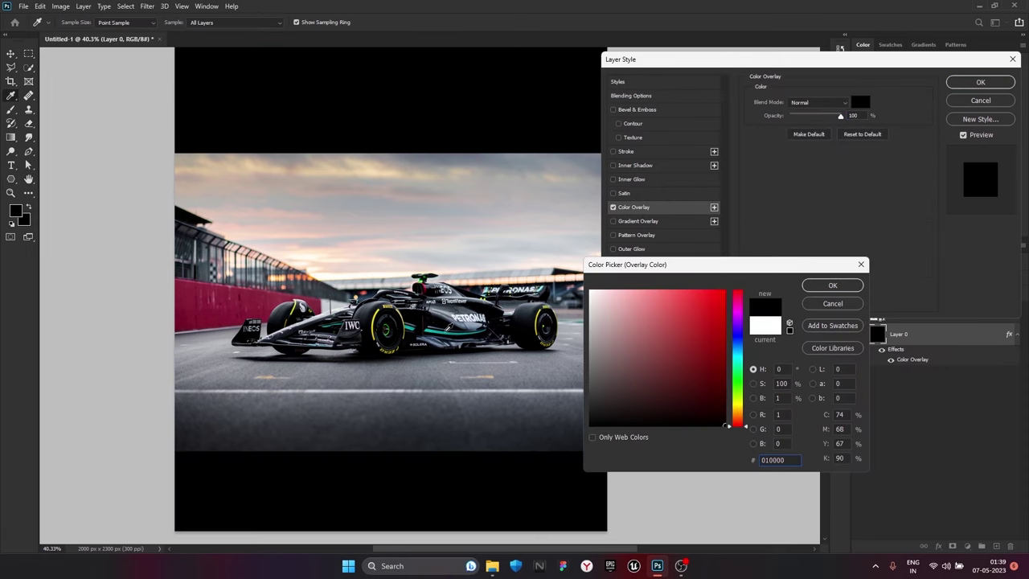
type("02b6b6")
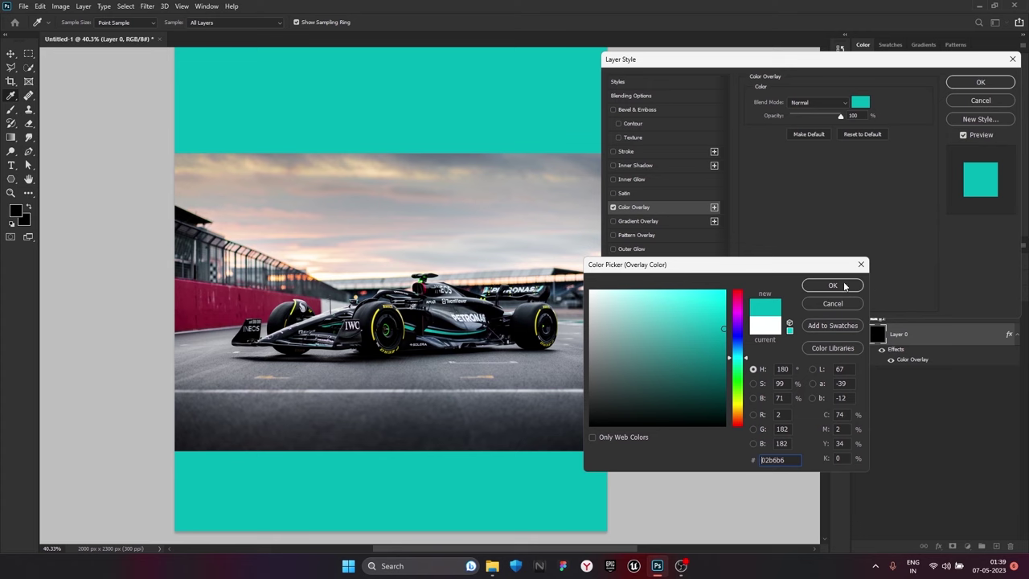
left_click(841, 286)
left_click(1006, 84)
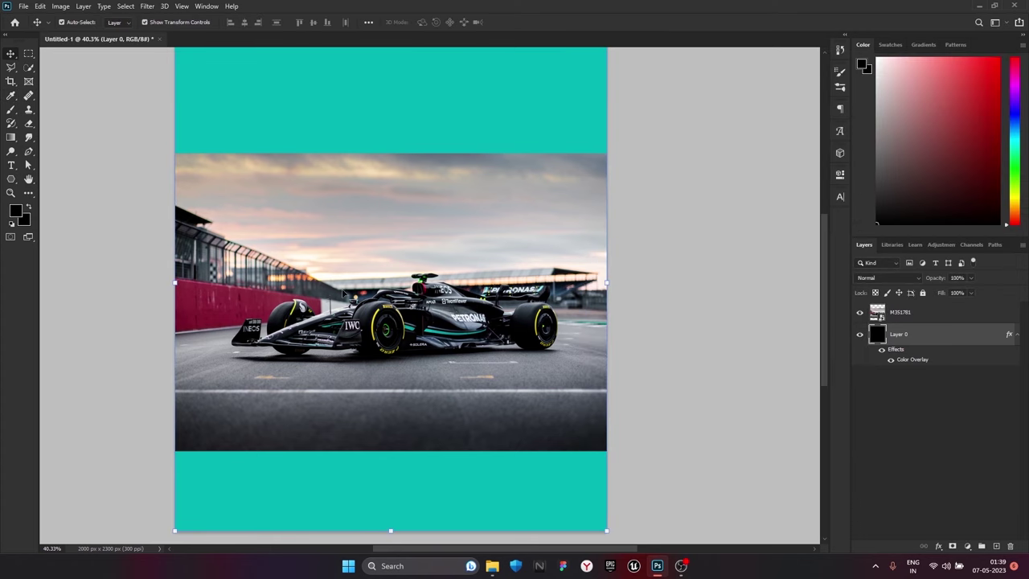
With the Pen tool, zoom in on the car and place a curved anchor at the airbox's lower end
left_click(29, 66)
scroll(319, 321, "up", 2)
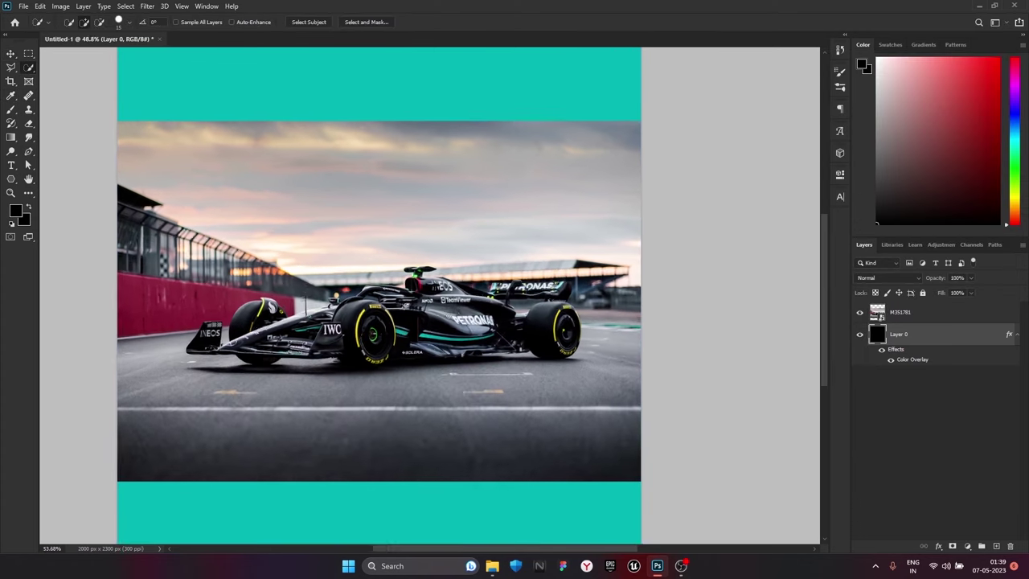
scroll(319, 322, "up", 2)
scroll(319, 321, "up", 2)
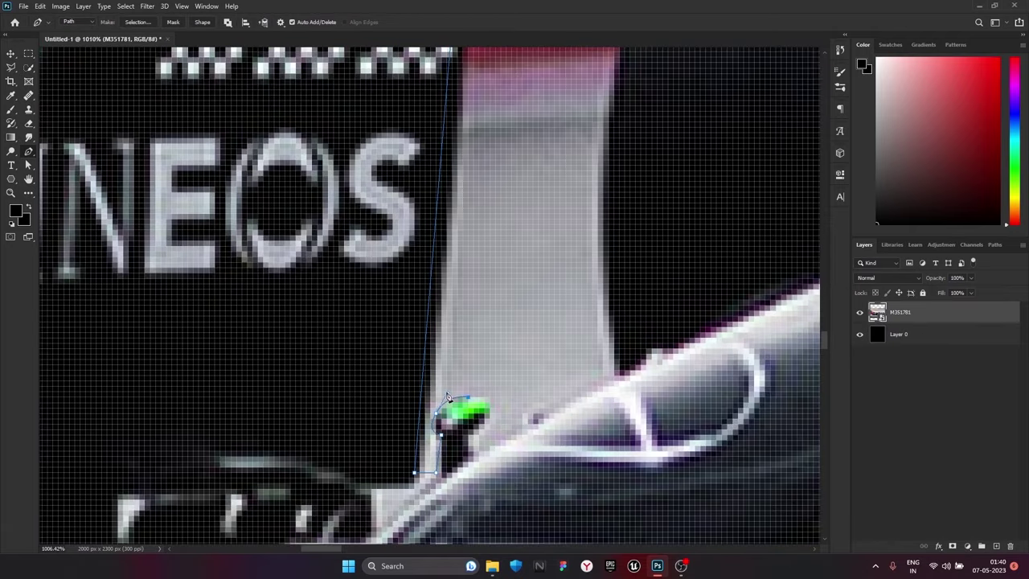
scroll(447, 396, "up", 1)
scroll(448, 397, "down", 2)
scroll(448, 397, "down", 5)
scroll(237, 138, "up", 5)
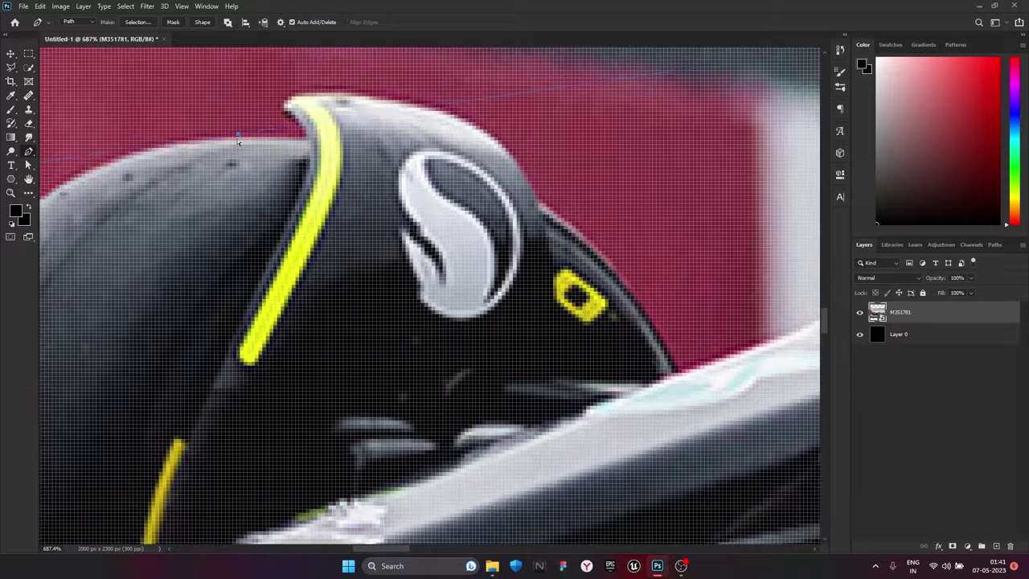
scroll(237, 138, "down", 5)
scroll(238, 138, "up", 5)
scroll(314, 166, "down", 4)
scroll(434, 204, "up", 5)
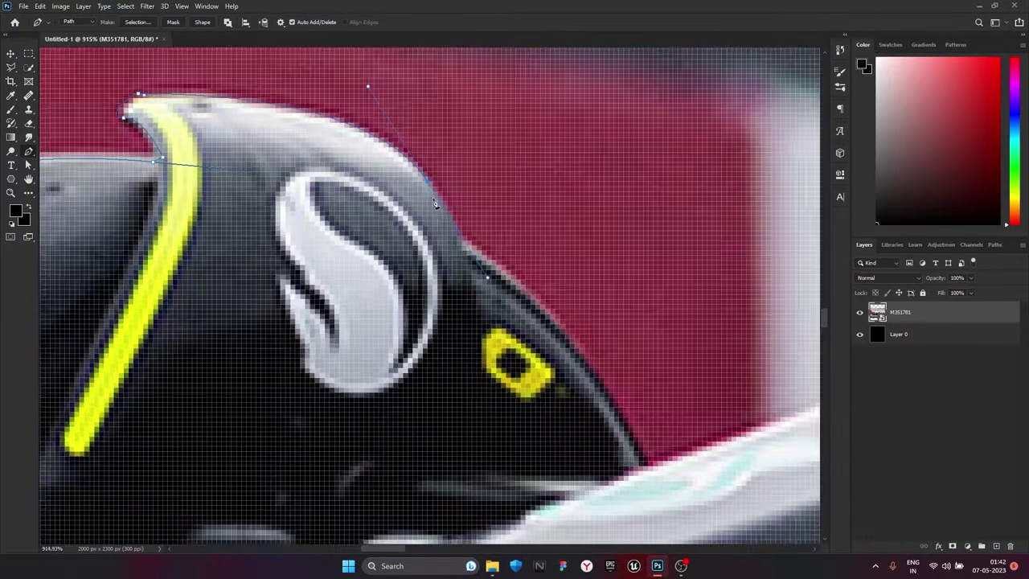
scroll(434, 203, "down", 5)
scroll(592, 402, "up", 5)
left_click_drag(592, 402, 632, 540)
Continue the path along the car's nose and around the rest of its outline
scroll(610, 417, "down", 5)
scroll(610, 417, "up", 5)
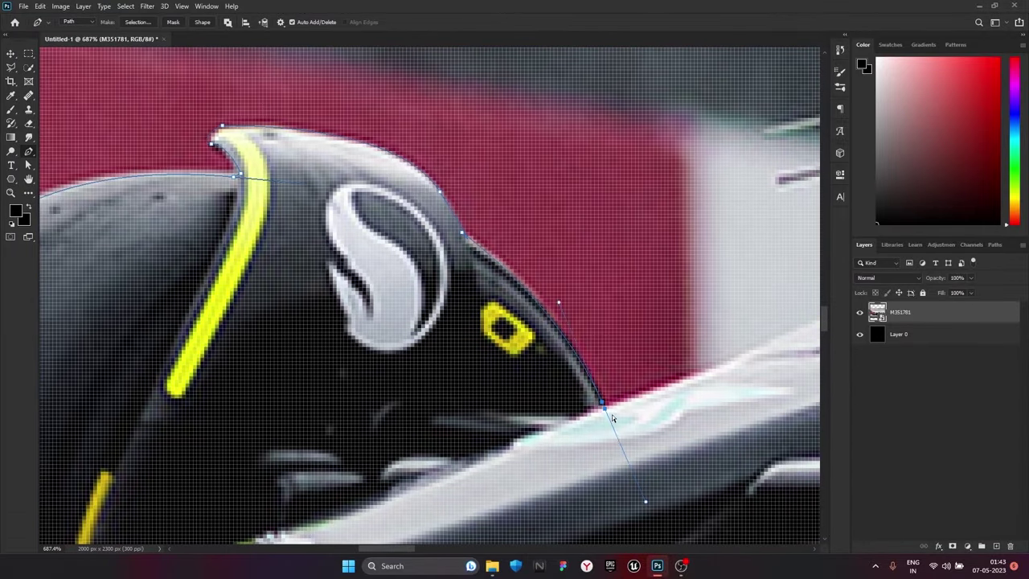
scroll(611, 417, "up", 1)
scroll(611, 417, "down", 5)
scroll(611, 417, "up", 5)
scroll(567, 285, "down", 3)
left_click(679, 241)
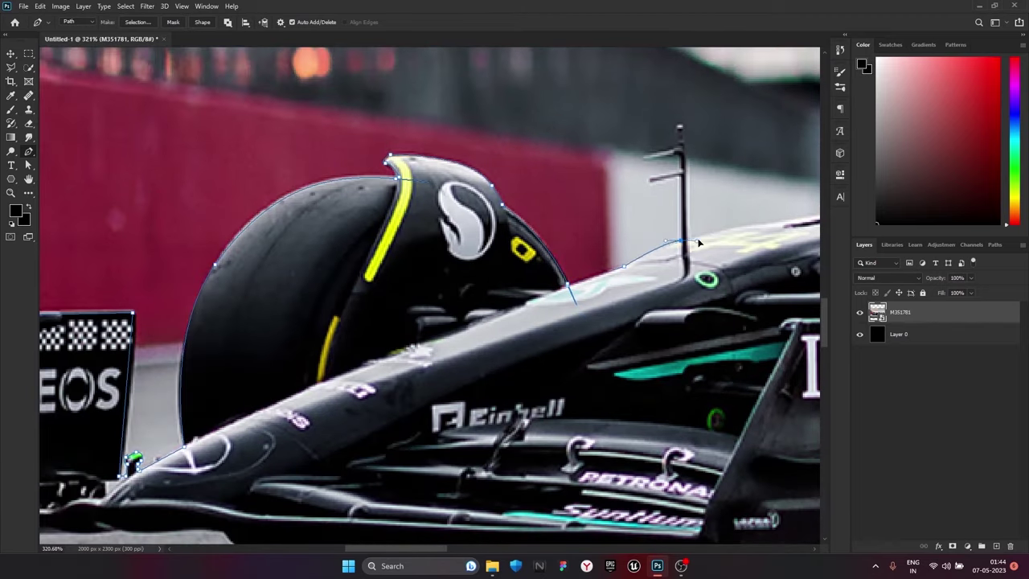
scroll(698, 243, "up", 3)
scroll(620, 362, "down", 1)
scroll(619, 362, "down", 5)
scroll(384, 314, "right", 5)
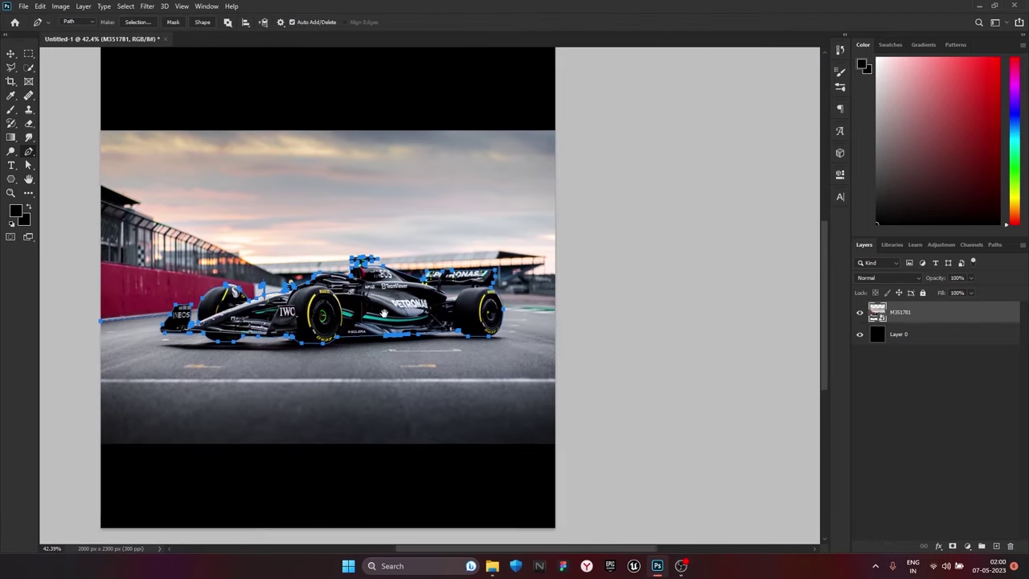
scroll(384, 313, "up", 2)
scroll(385, 309, "up", 2)
scroll(384, 281, "up", 2)
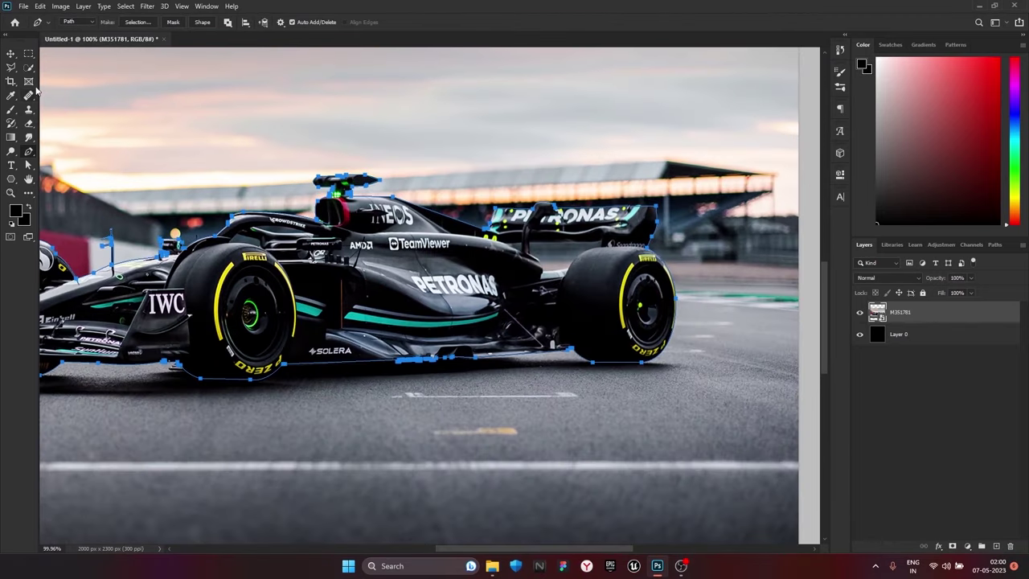
Turn the car path into a selection and copy the car onto its own layer
right_click(392, 266)
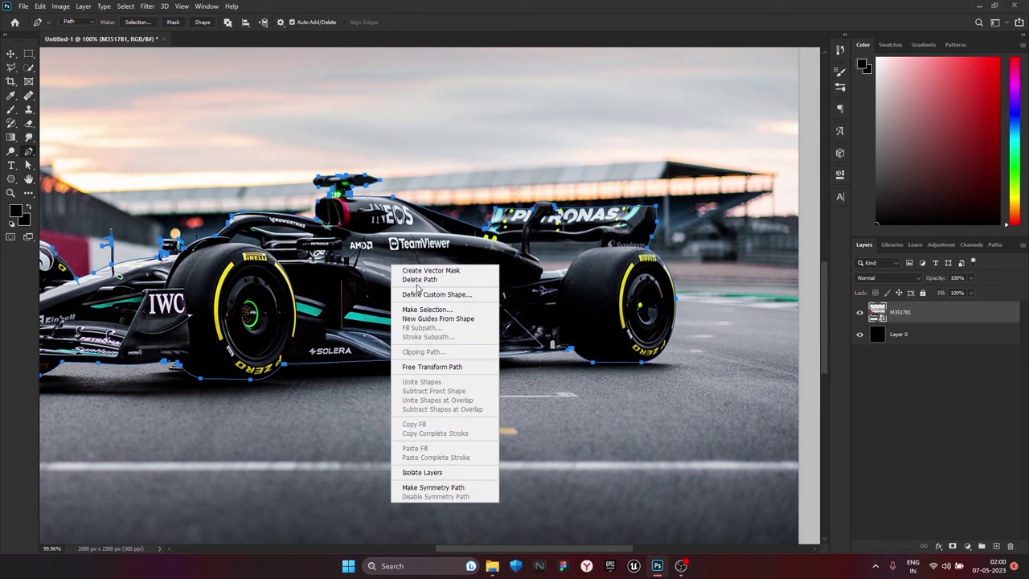
left_click(428, 309)
left_click(546, 138)
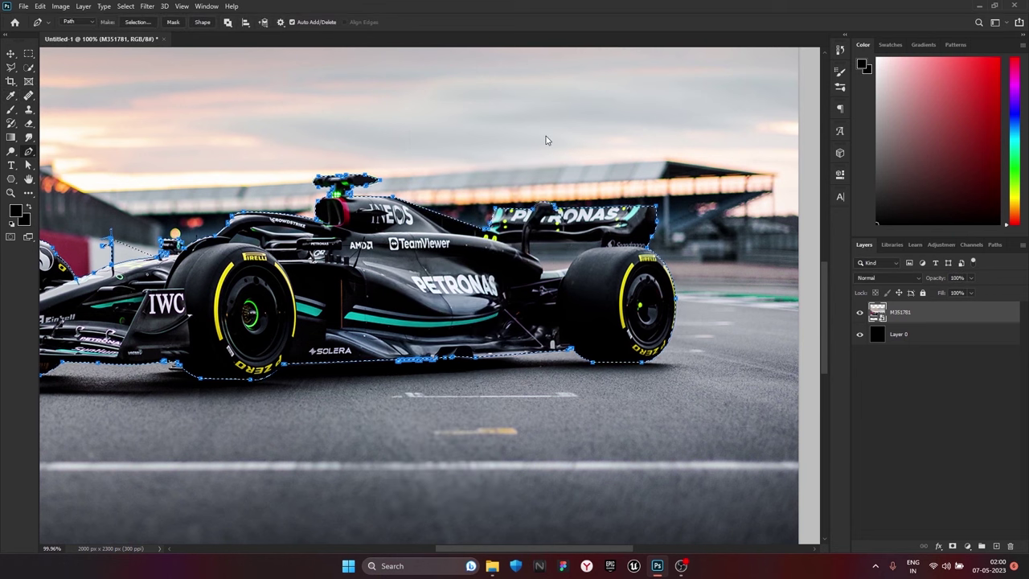
key("ctrl+j")
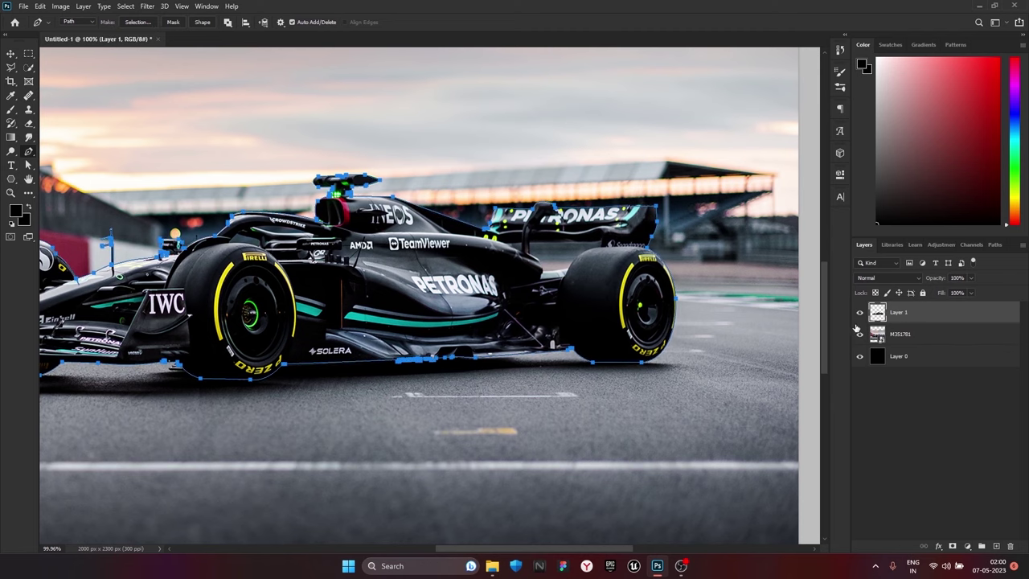
Hide the original M351781 photo and background layers, then pick the car layer from the canvas
left_click(858, 333)
left_click(859, 356)
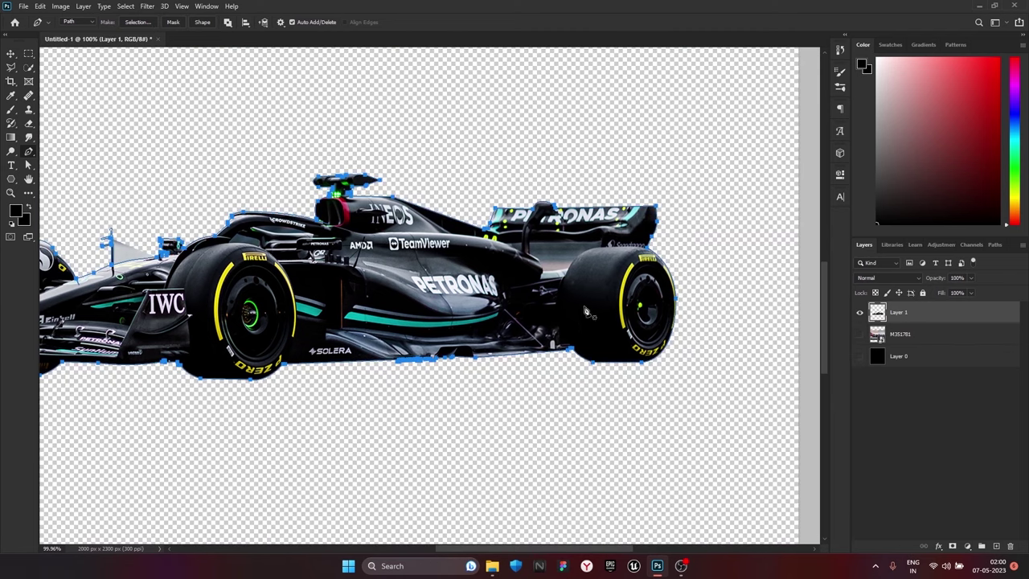
left_click(11, 53)
left_click(271, 179)
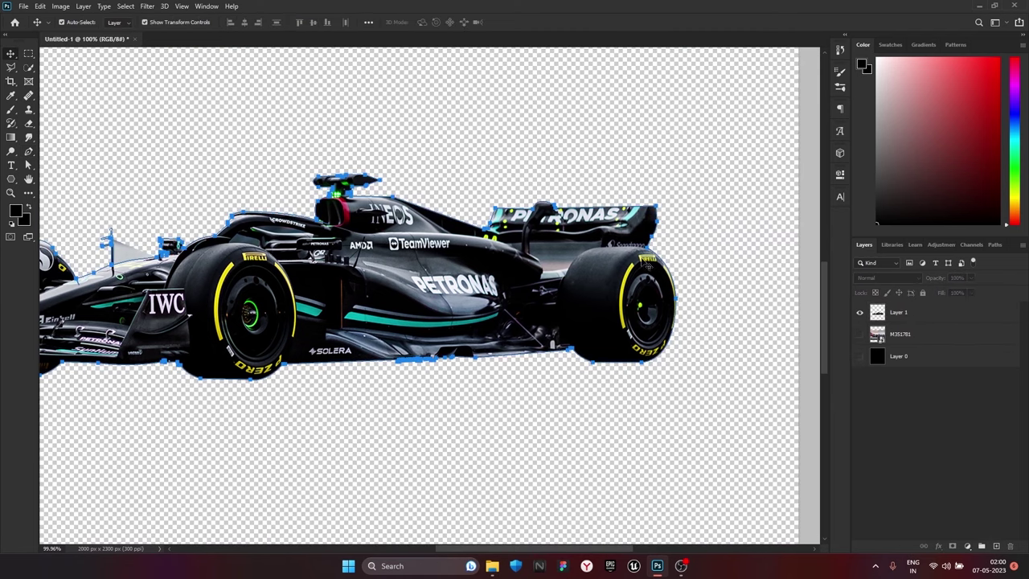
right_click(549, 246)
left_click(769, 303)
scroll(230, 216, "down", 3)
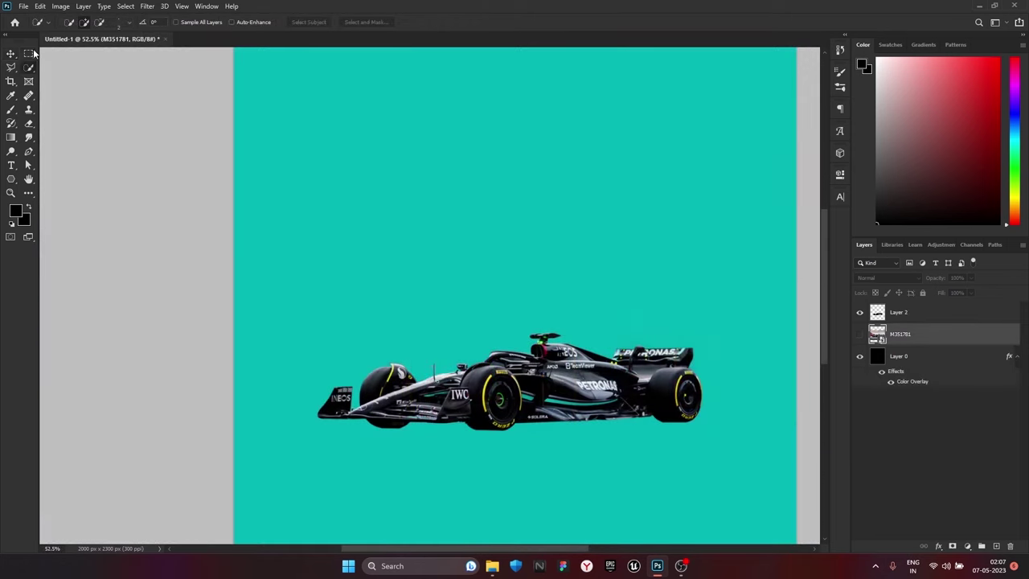
Switch to the Brush tool with the cut-out car layer, Layer 2, selected
left_click(9, 55)
scroll(299, 223, "down", 2)
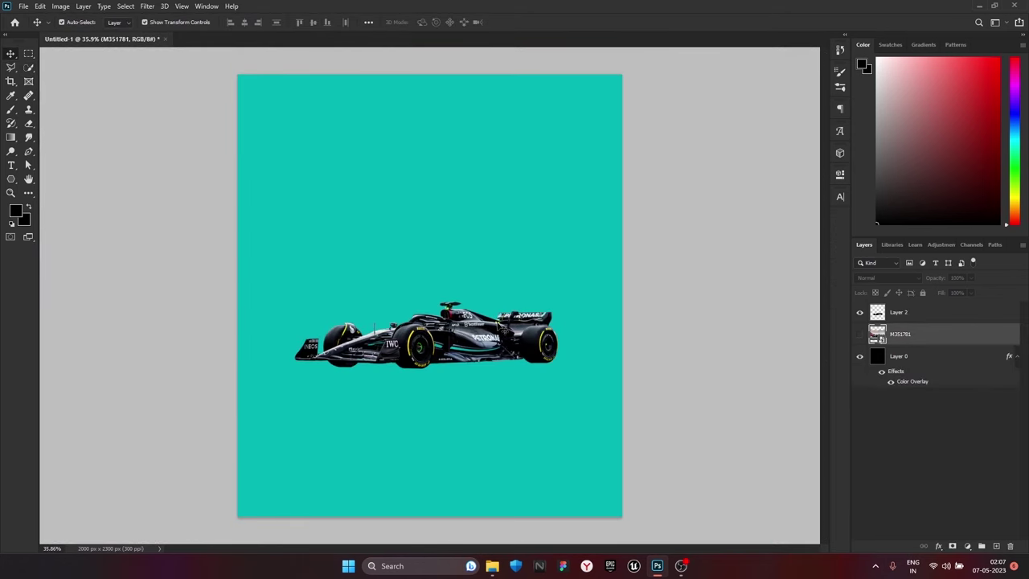
scroll(491, 331, "up", 2)
scroll(491, 336, "down", 1)
scroll(474, 346, "up", 1)
scroll(388, 359, "up", 1)
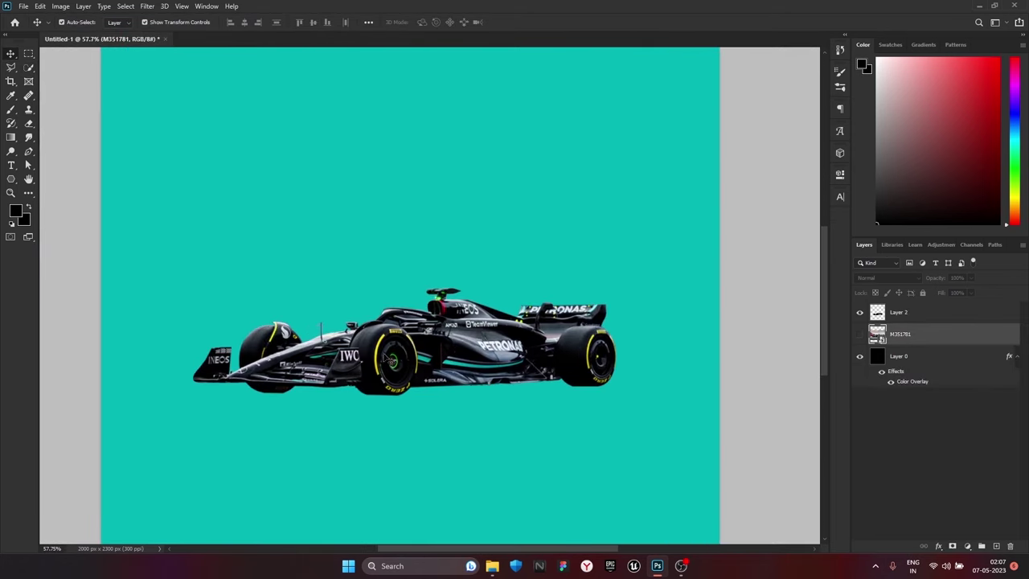
left_click(11, 110)
left_click(955, 314)
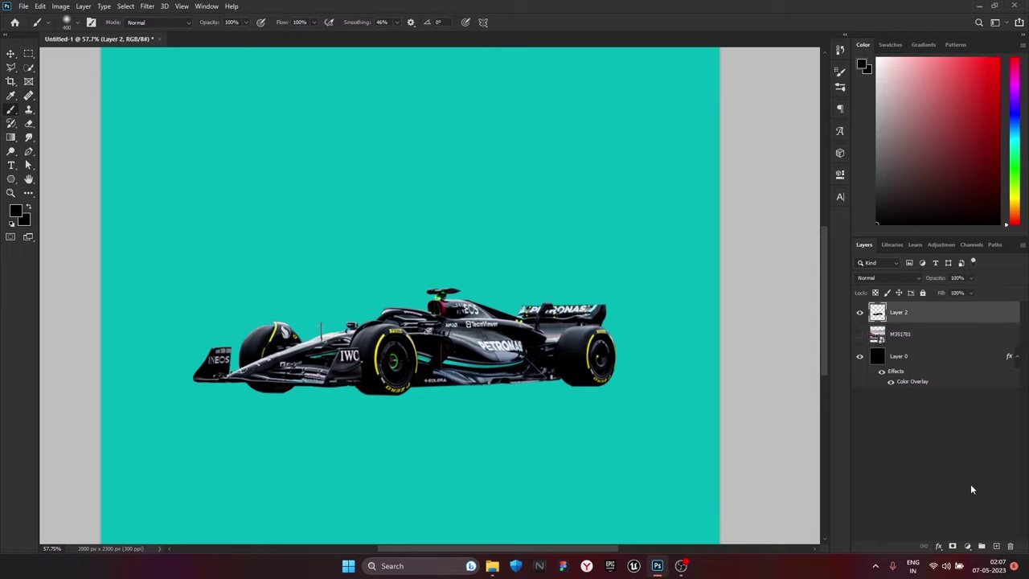
Add Layer 3 beneath the car and set a flattened soft brush at 50% opacity, 58% flow
left_click(992, 546)
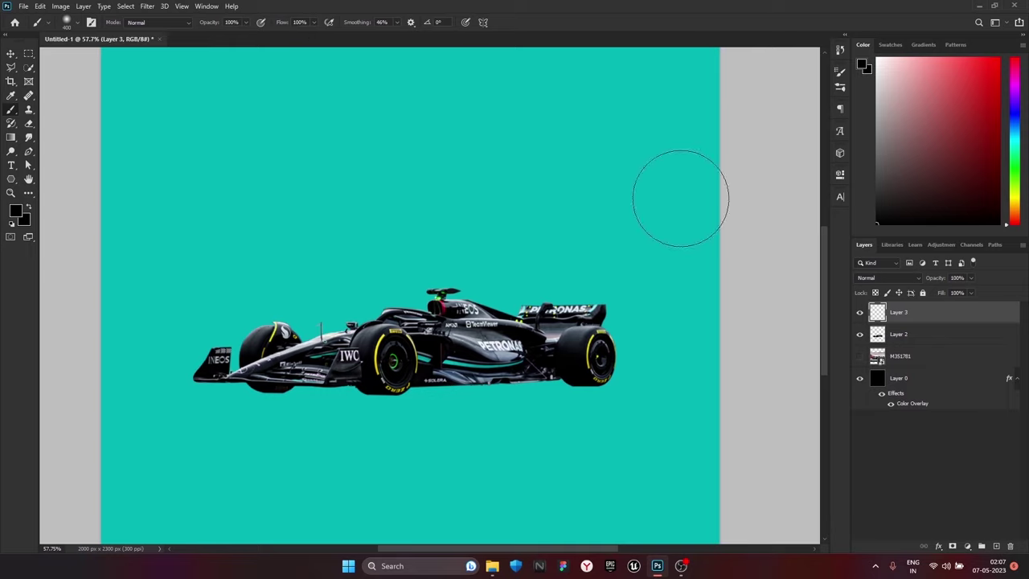
left_click_drag(938, 317, 932, 345)
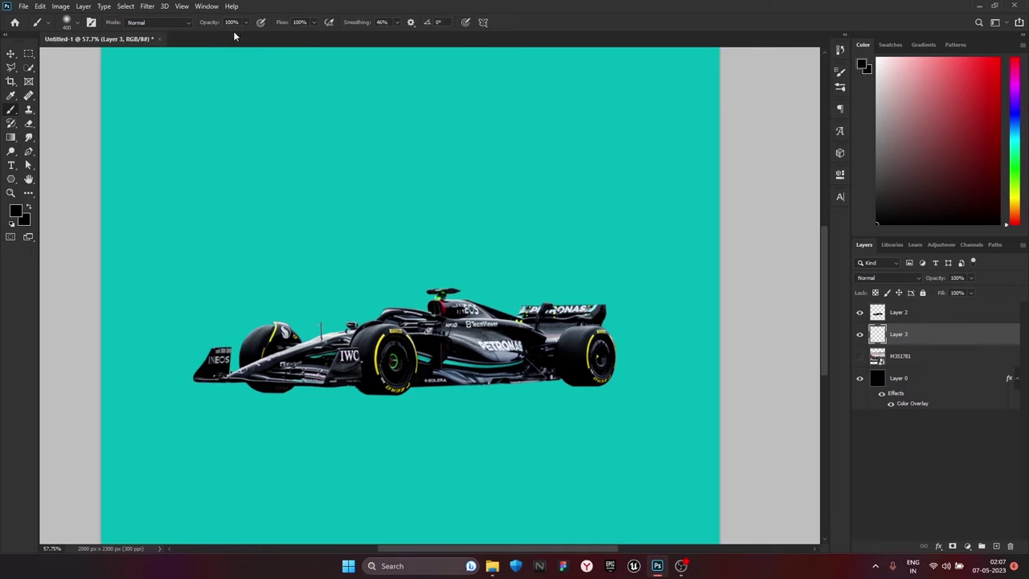
left_click(78, 24)
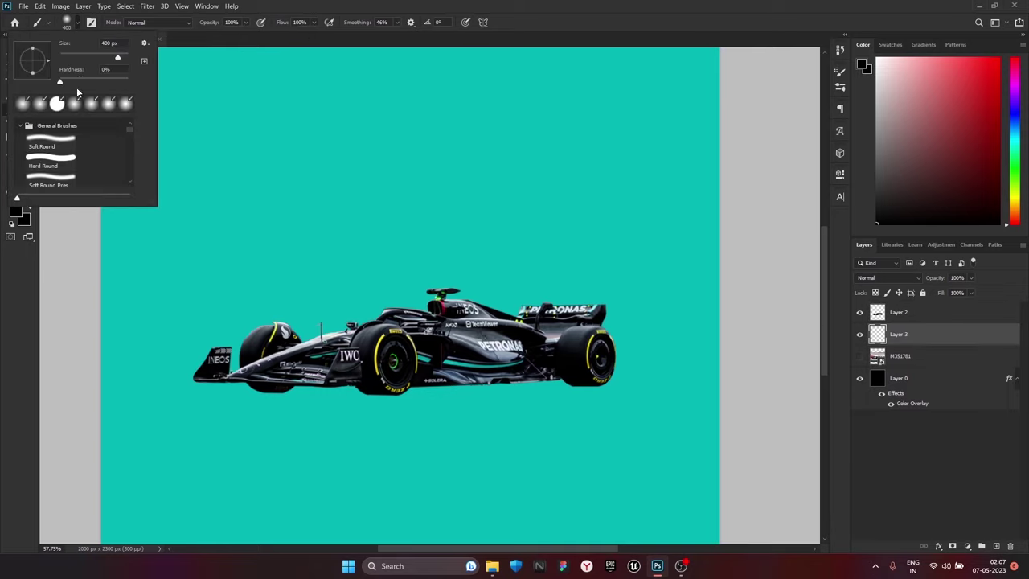
left_click_drag(33, 73, 34, 66)
left_click(248, 25)
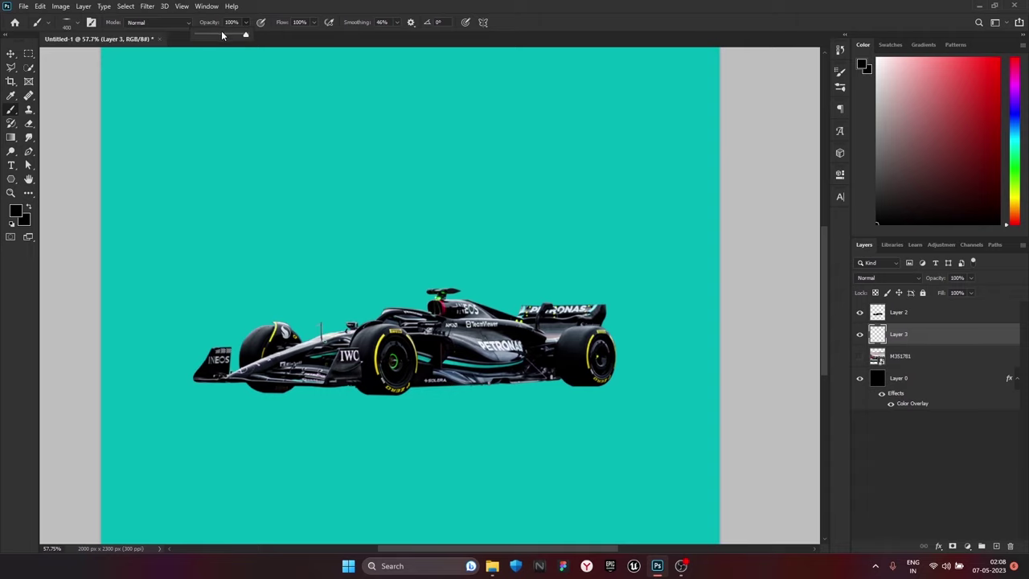
left_click(313, 24)
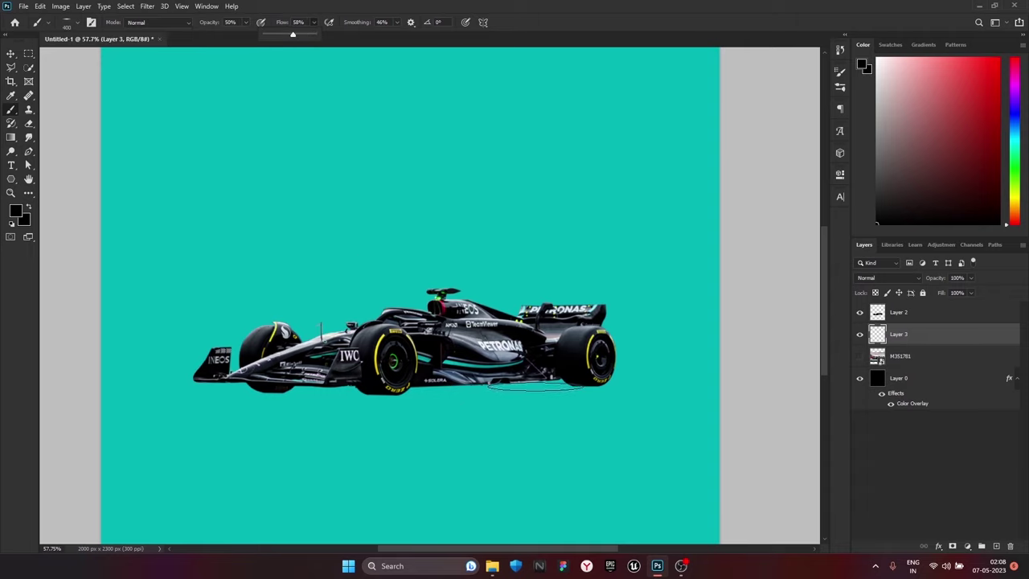
Paint a soft dark shadow under the rear wheel and along the car's underside
left_click(577, 385)
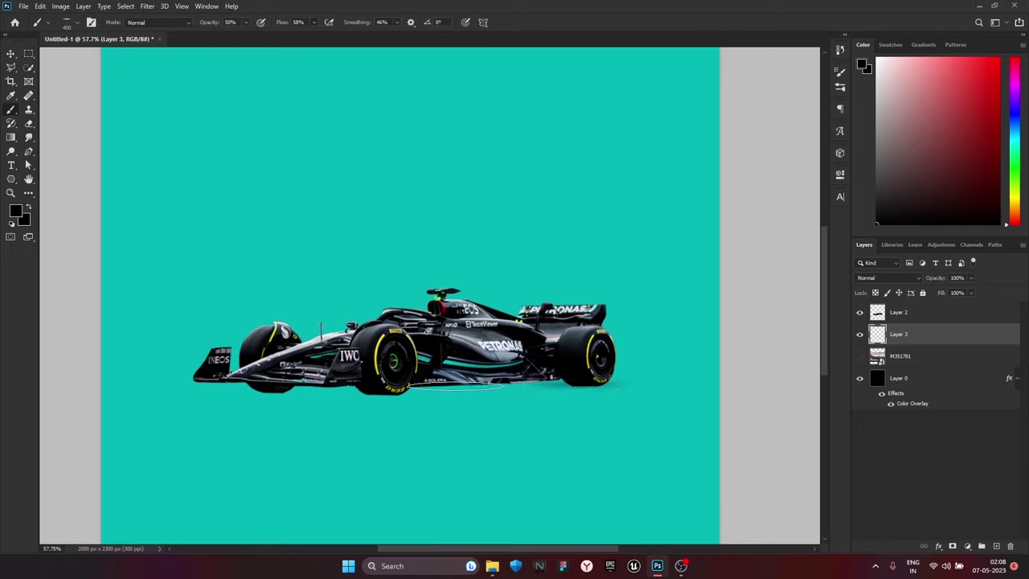
mouse_move(406, 392)
left_mouse_down()
mouse_move(265, 391)
mouse_move(659, 381)
mouse_move(169, 390)
left_mouse_up()
left_click_drag(180, 236, 218, 209)
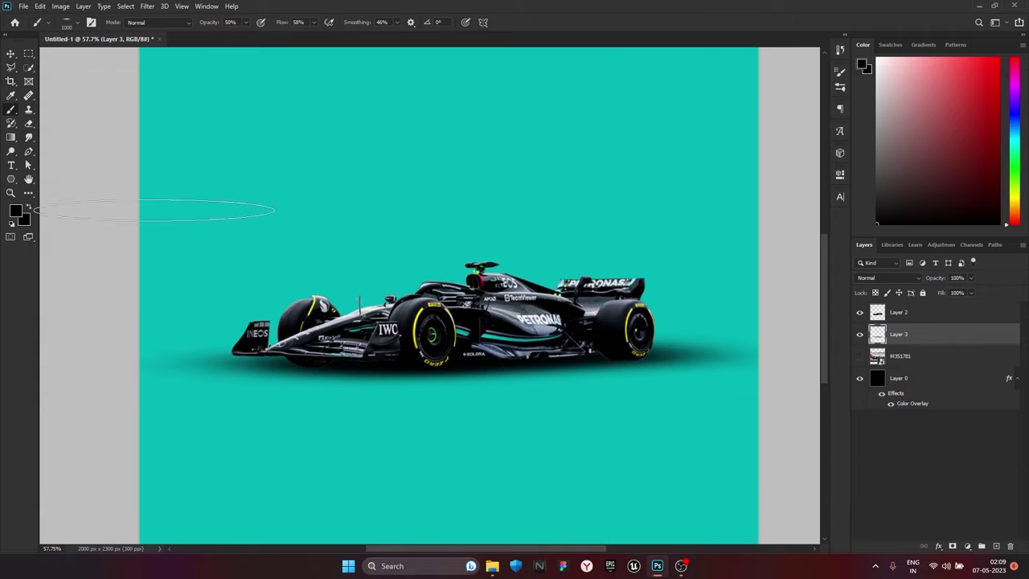
Shift the shadow slightly left and down and set its layer opacity to 83%
key("v")
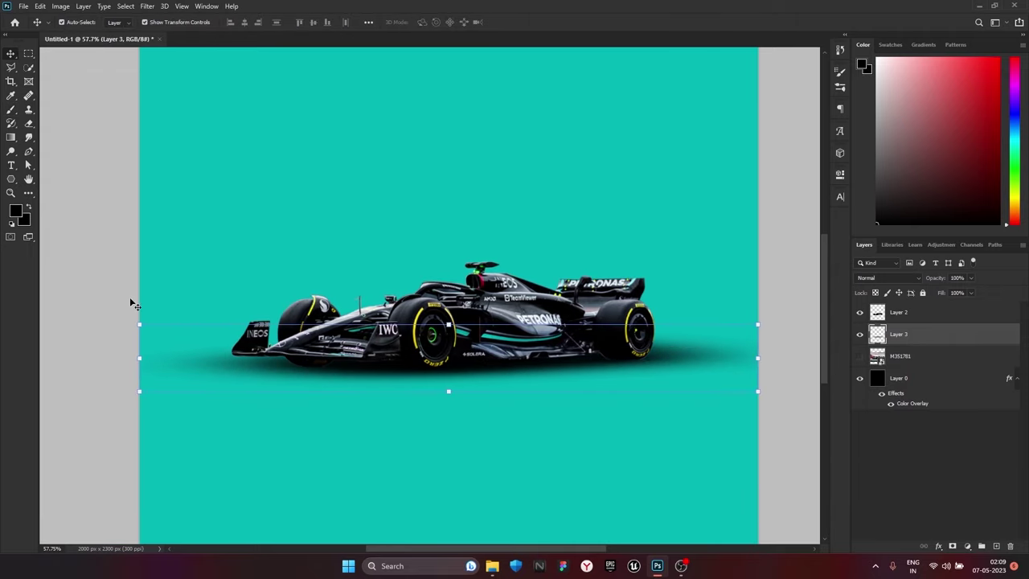
scroll(130, 296, "right", 1)
mouse_move(611, 377)
left_mouse_down()
mouse_move(635, 367)
mouse_move(433, 373)
left_mouse_up()
left_click(970, 278)
left_click_drag(972, 291, 967, 289)
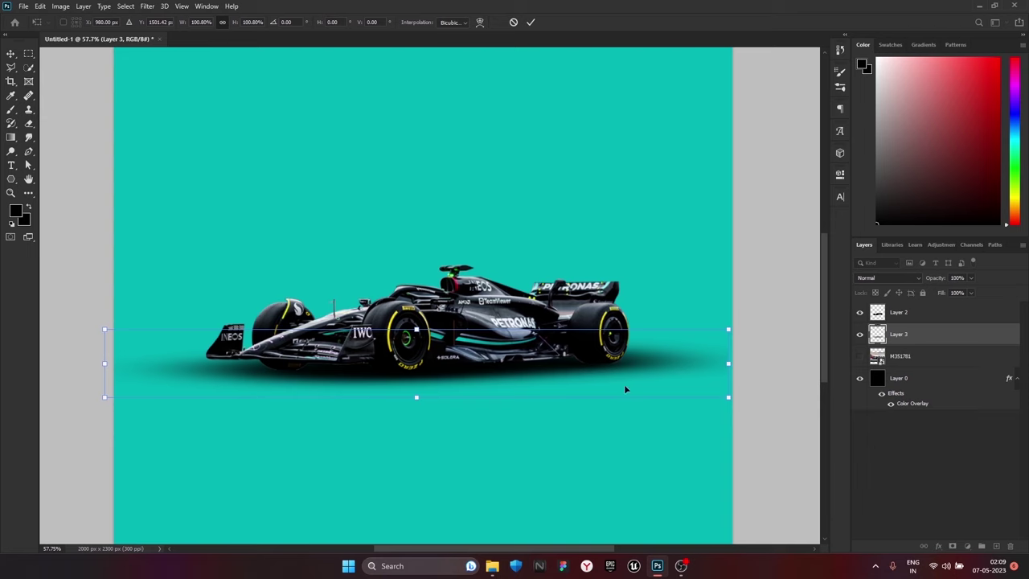
Commit the car's resize and select the car layer
key("Return")
key("ctrl+minus")
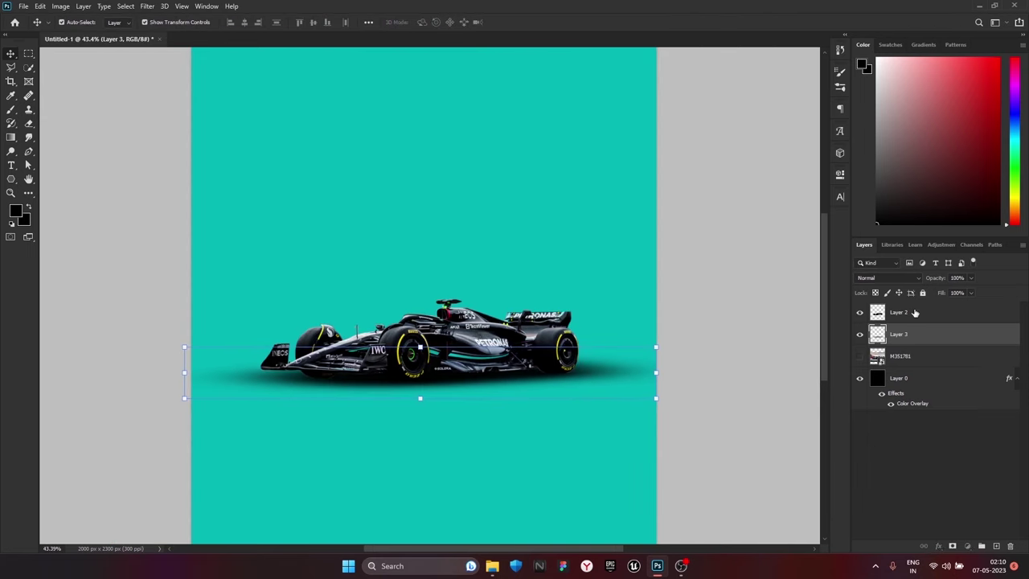
left_click(342, 319)
scroll(342, 319, "up", 3)
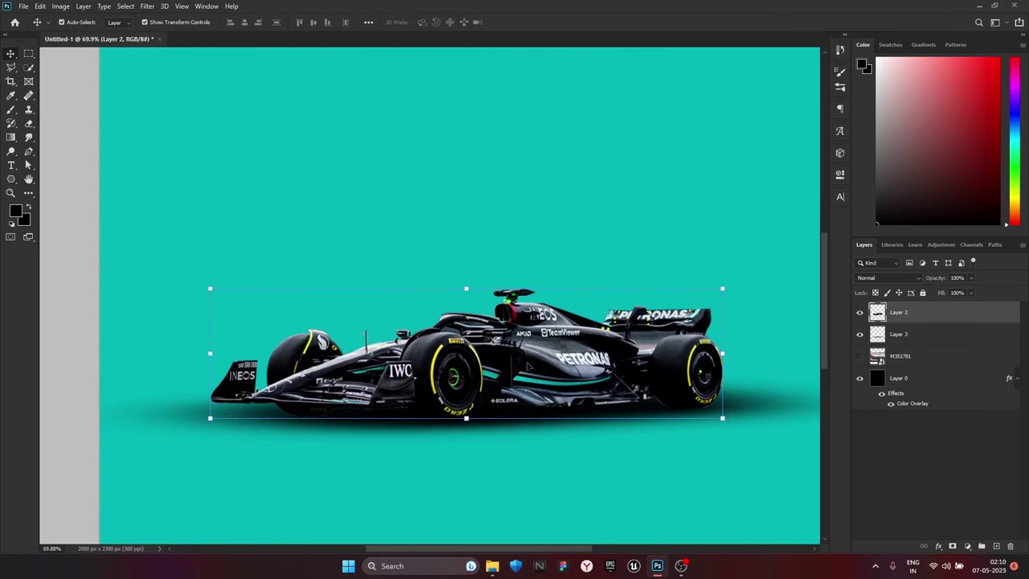
Apply Filter > Stylize > Oil Paint to the car with Stylization lowered to 1.0
left_click(147, 6)
mouse_move(185, 199)
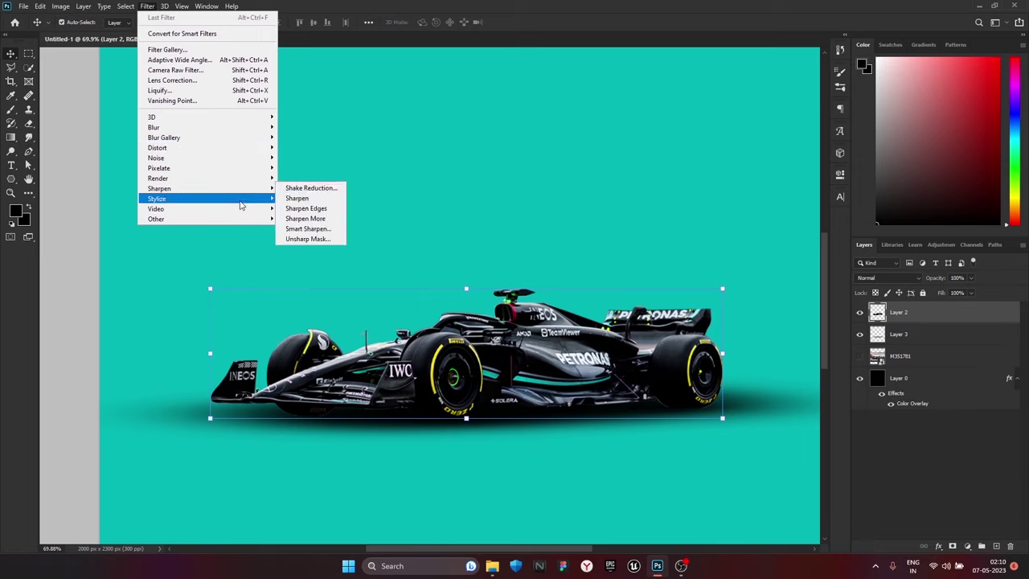
left_click(329, 241)
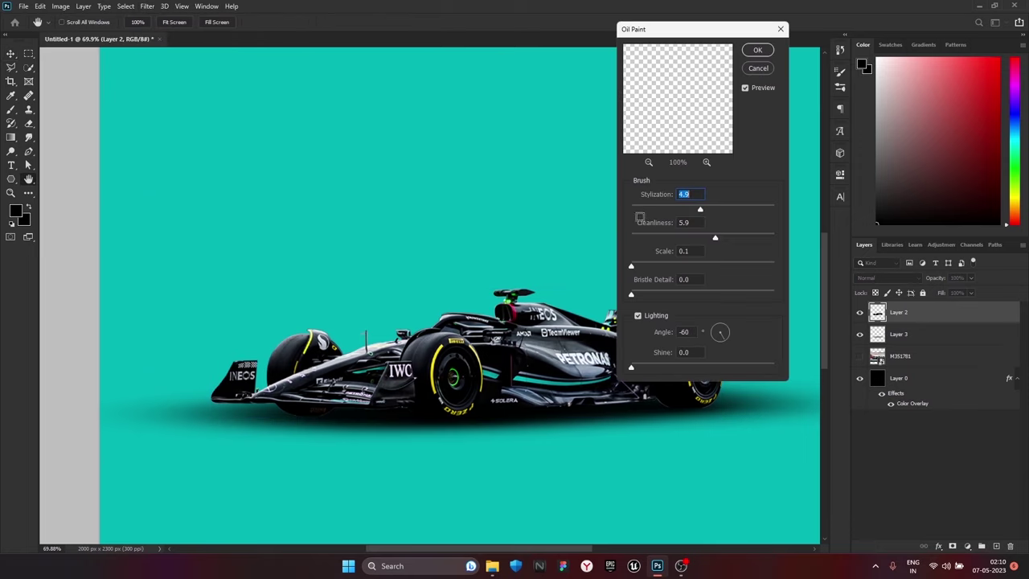
left_click(693, 88, "alt")
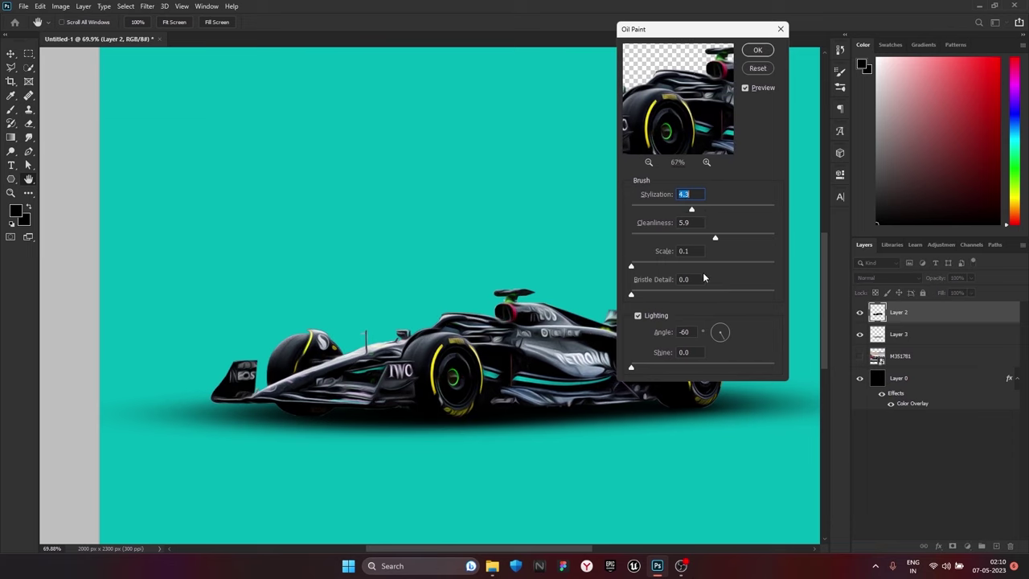
left_click_drag(690, 210, 644, 211)
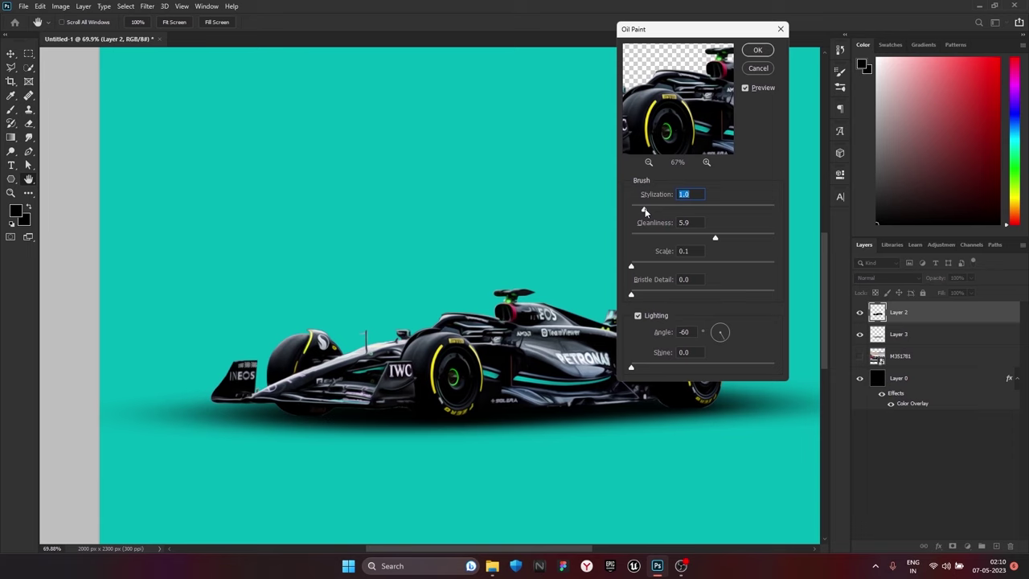
left_click(757, 52)
left_click(966, 546)
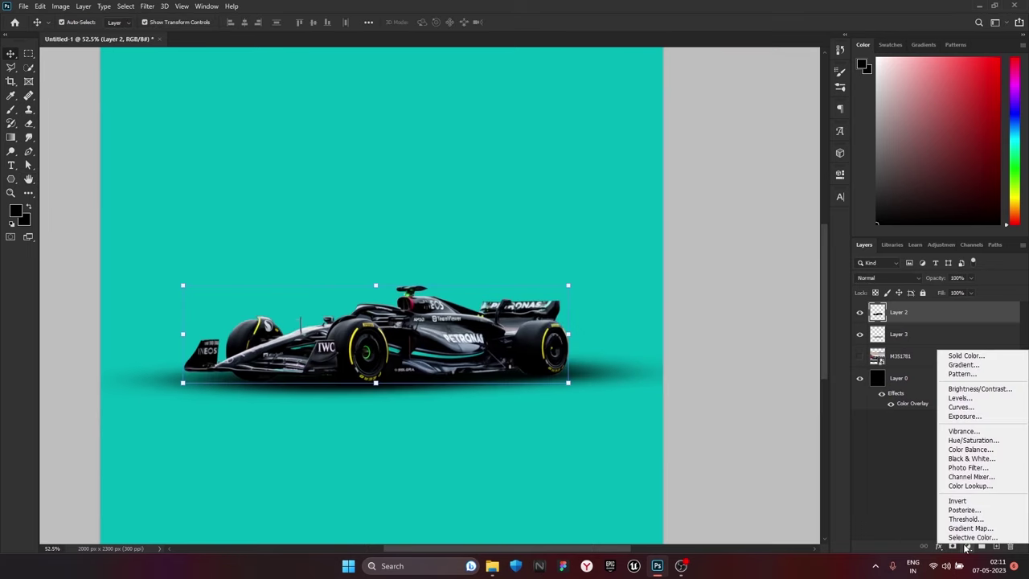
Add a Hue/Saturation adjustment and shift the Yellows hue toward teal (+115)
left_click(984, 448)
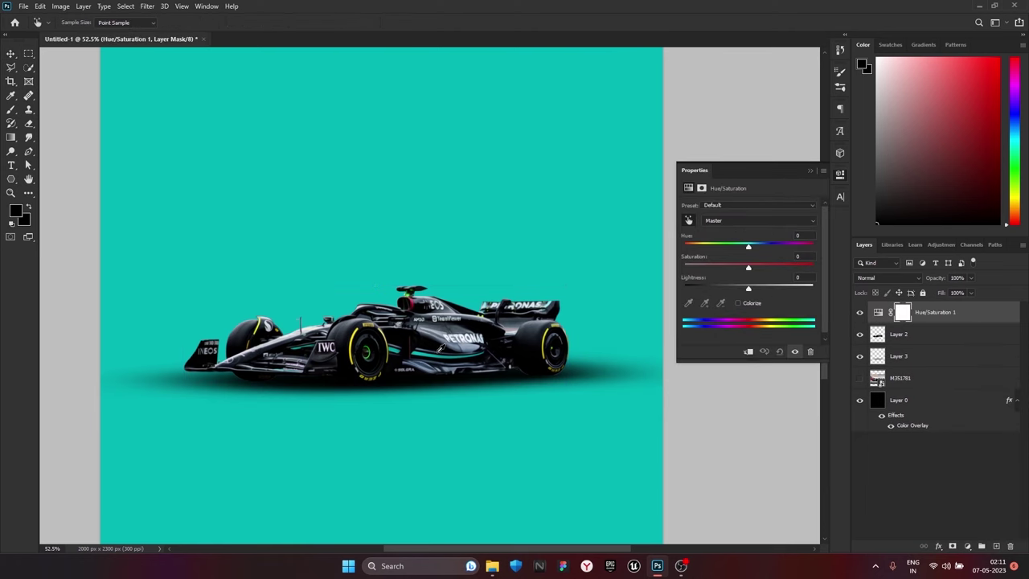
scroll(354, 329, "up", 3)
scroll(352, 328, "up", 2)
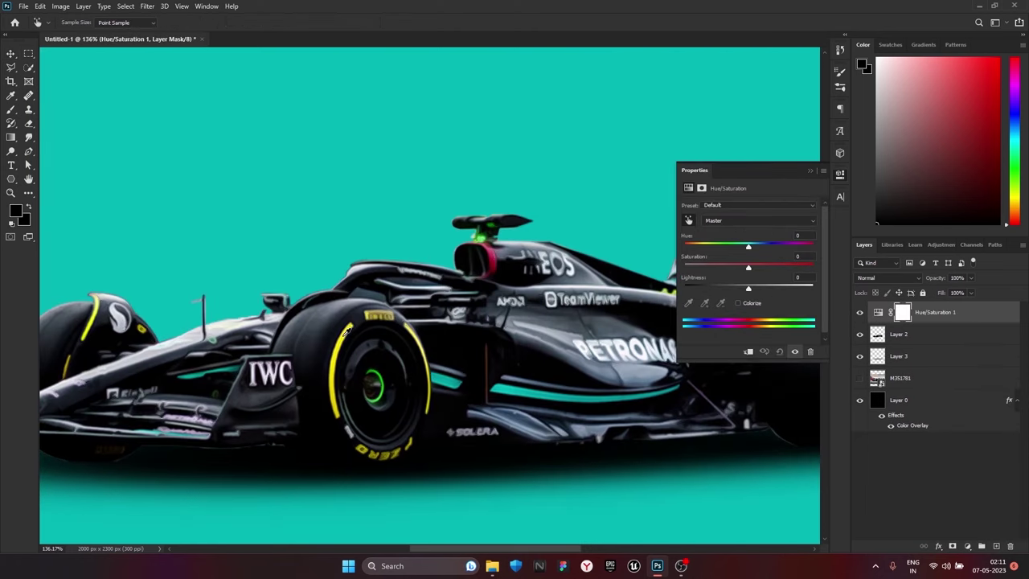
left_click(348, 330)
mouse_move(748, 247)
left_mouse_down()
mouse_move(787, 247)
mouse_move(789, 259)
left_mouse_up()
key("v")
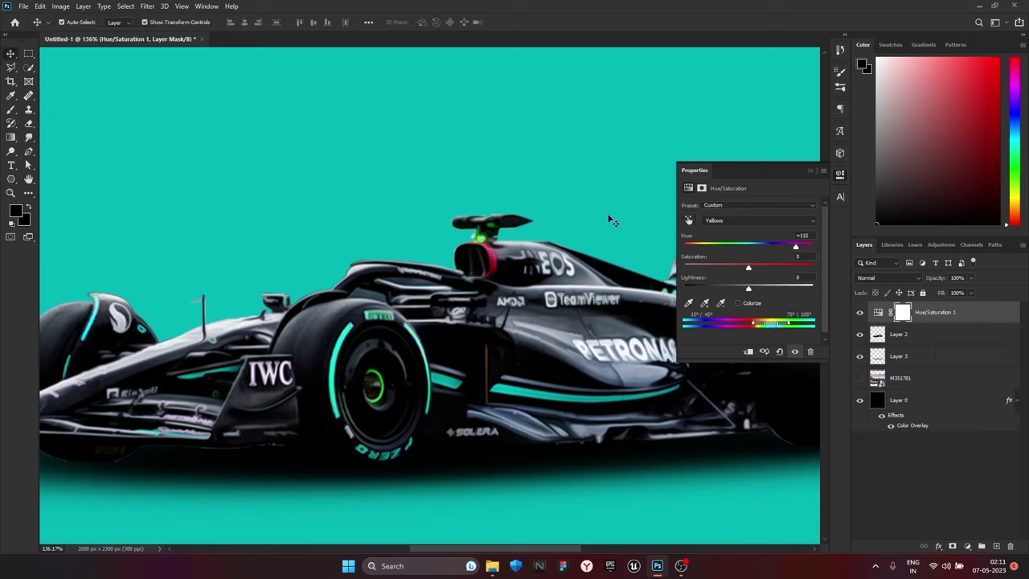
left_click(688, 221)
Set Greens hue +51, Yellows lightness -48, and Reds lightness -100
left_click(492, 231)
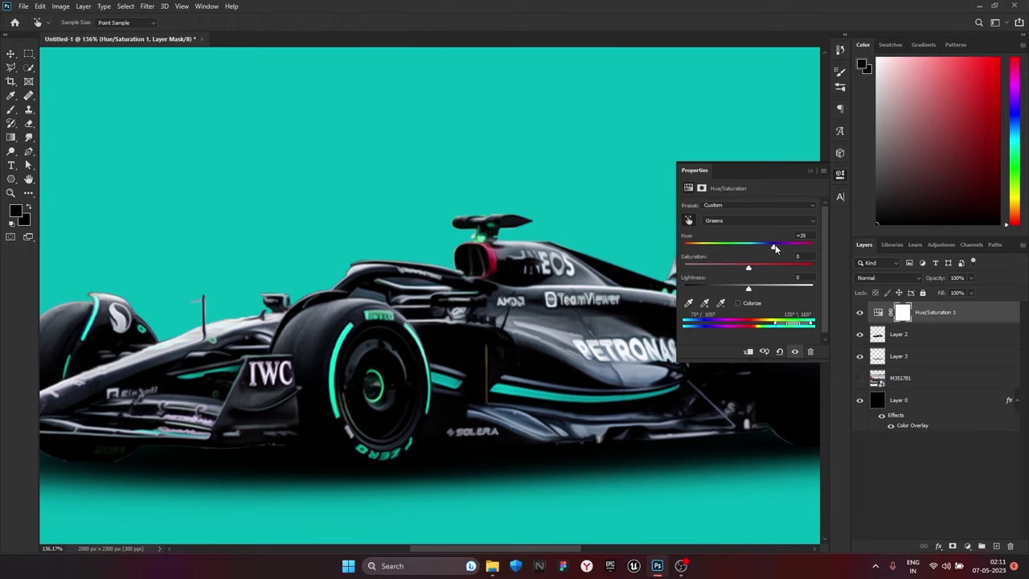
scroll(536, 334, "down", 3)
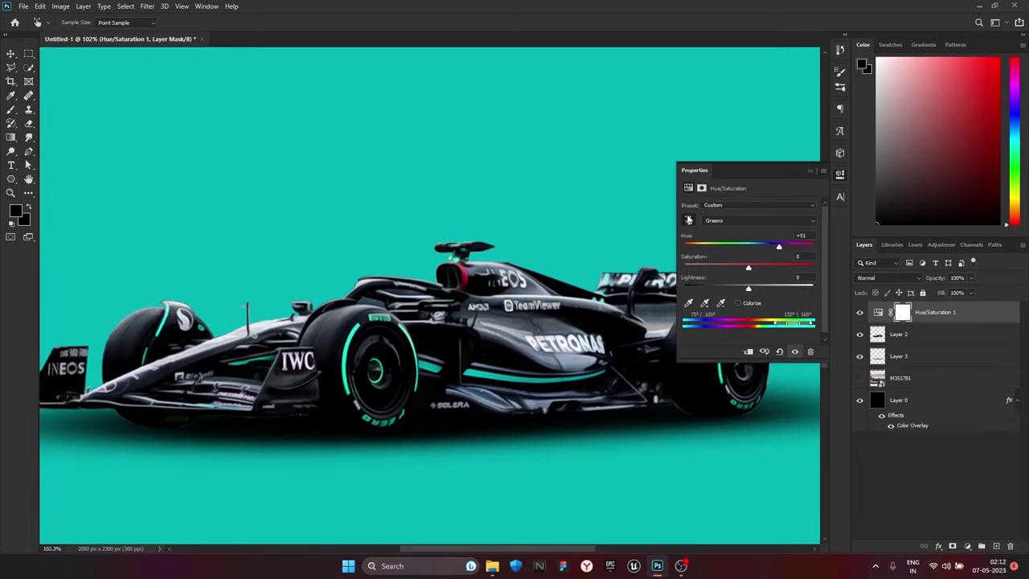
scroll(759, 221, "up", 1)
left_click_drag(759, 289, 718, 288)
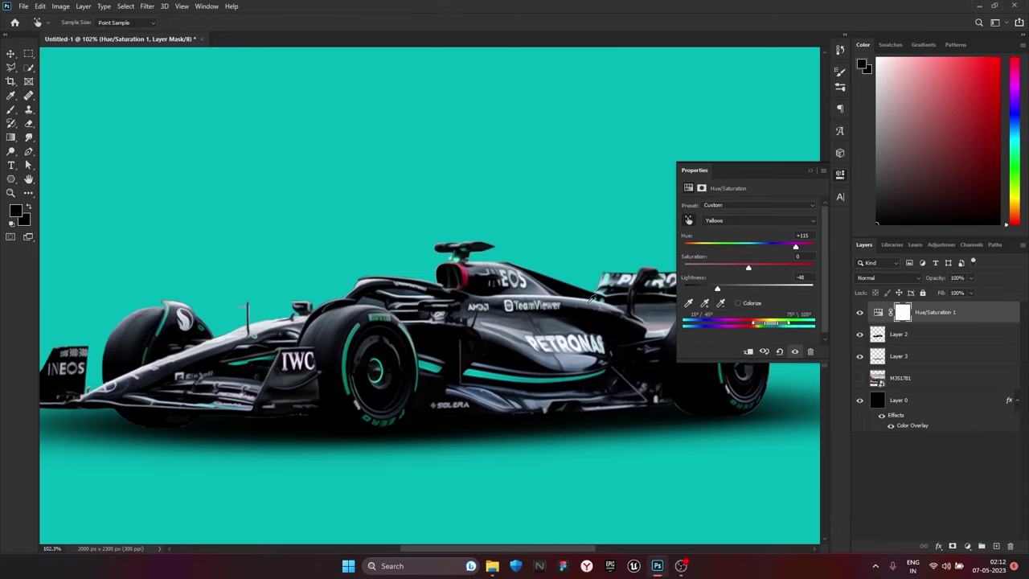
key("alt+3")
left_click_drag(748, 287, 672, 294)
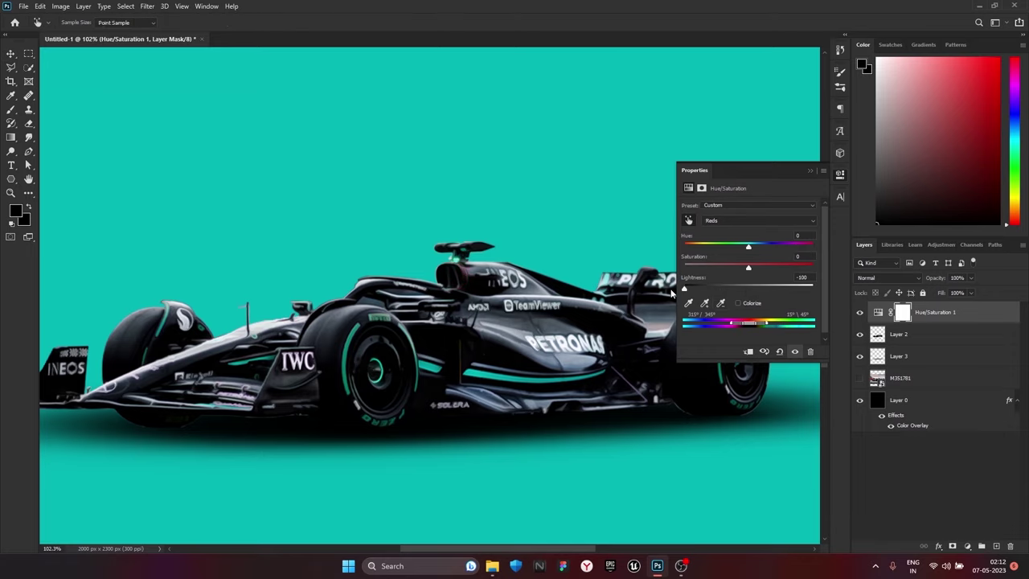
left_click(809, 170)
Add a white (#ffffff) Solid Color fill layer at the bottom of the stack
left_click(995, 545)
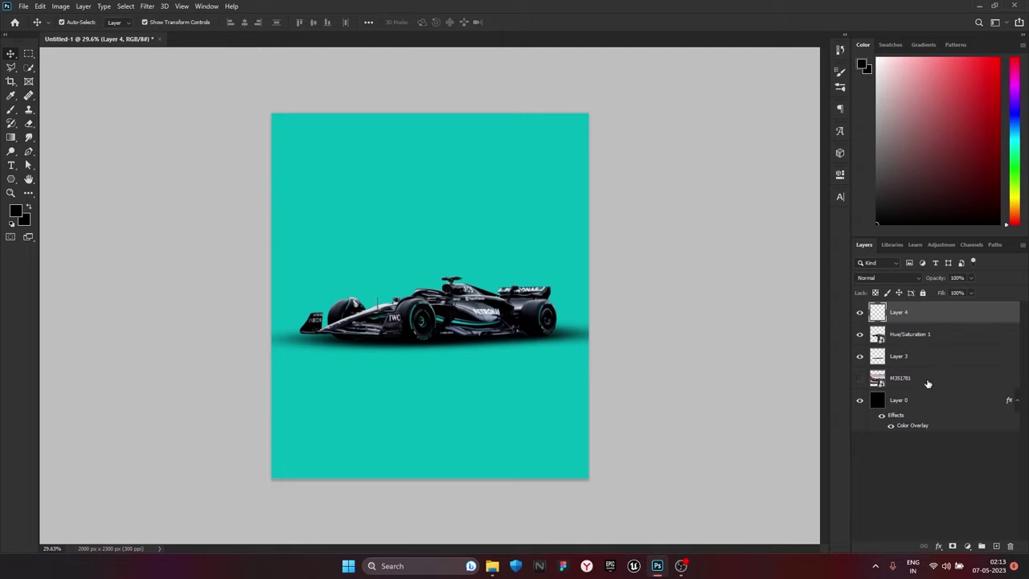
left_click_drag(916, 313, 946, 440)
left_click(938, 546)
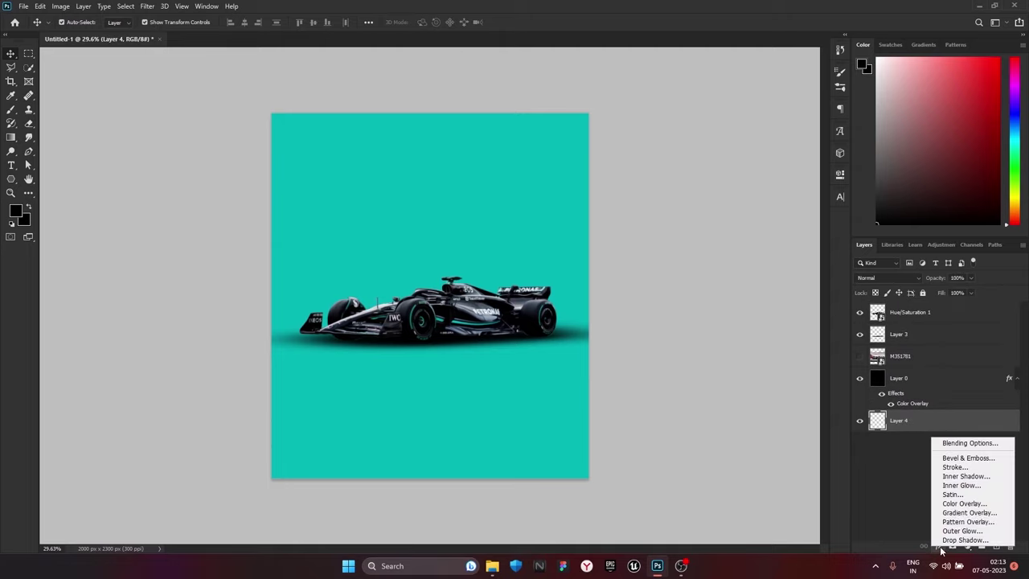
key("Escape")
left_click(967, 546)
left_click(965, 359)
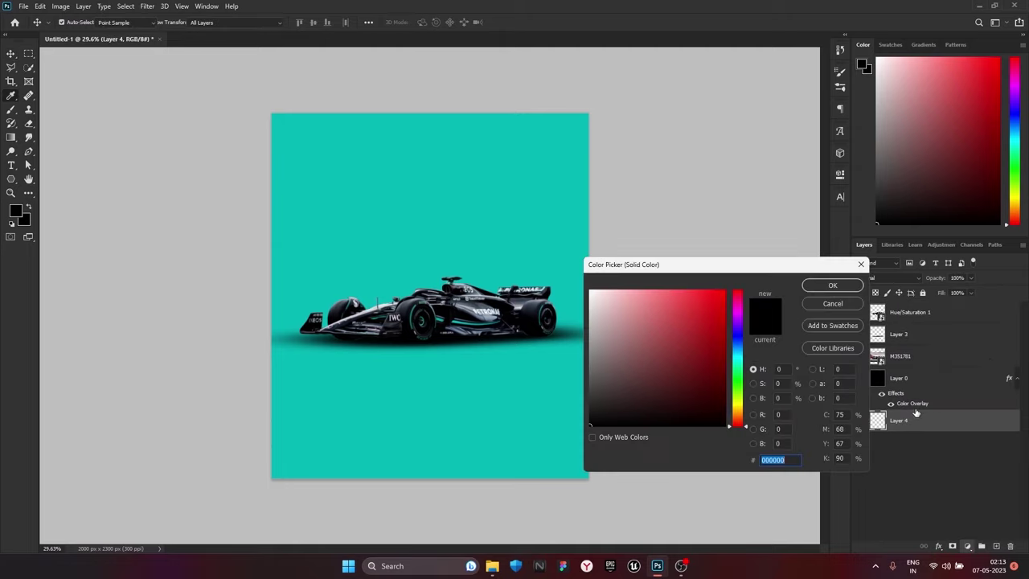
type("ffffff")
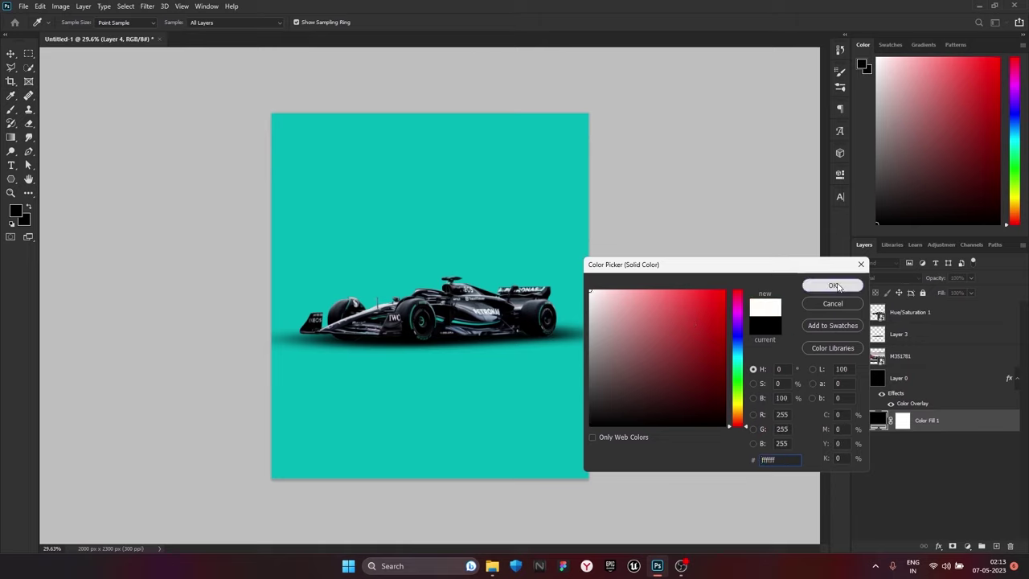
left_click(832, 286)
Transform the teal layer into a narrow vertical stripe centred on the poster
left_click(907, 377)
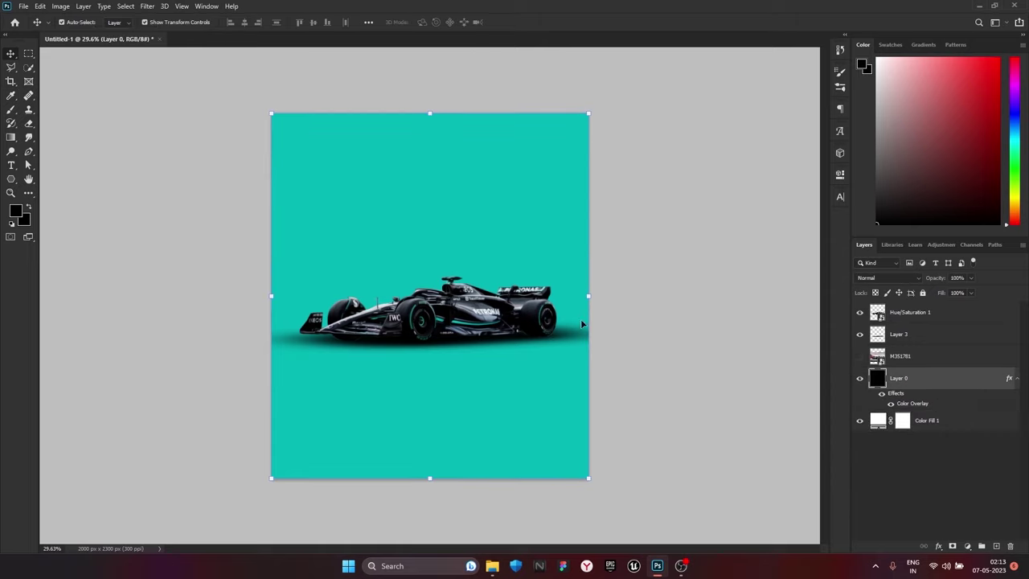
left_click_drag(586, 294, 471, 291)
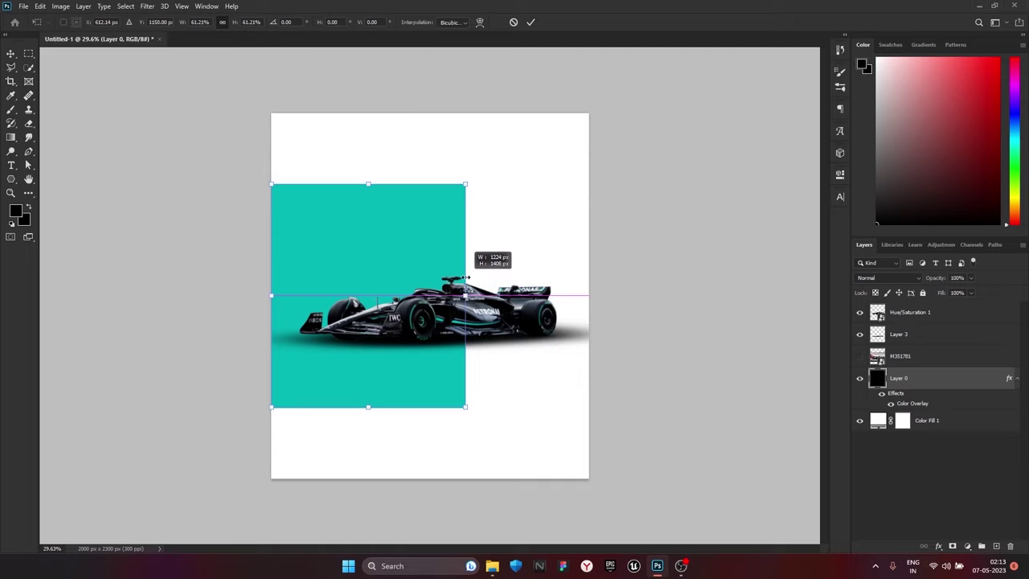
mouse_move(406, 249)
left_mouse_down()
mouse_move(474, 261)
mouse_move(472, 246)
left_mouse_up()
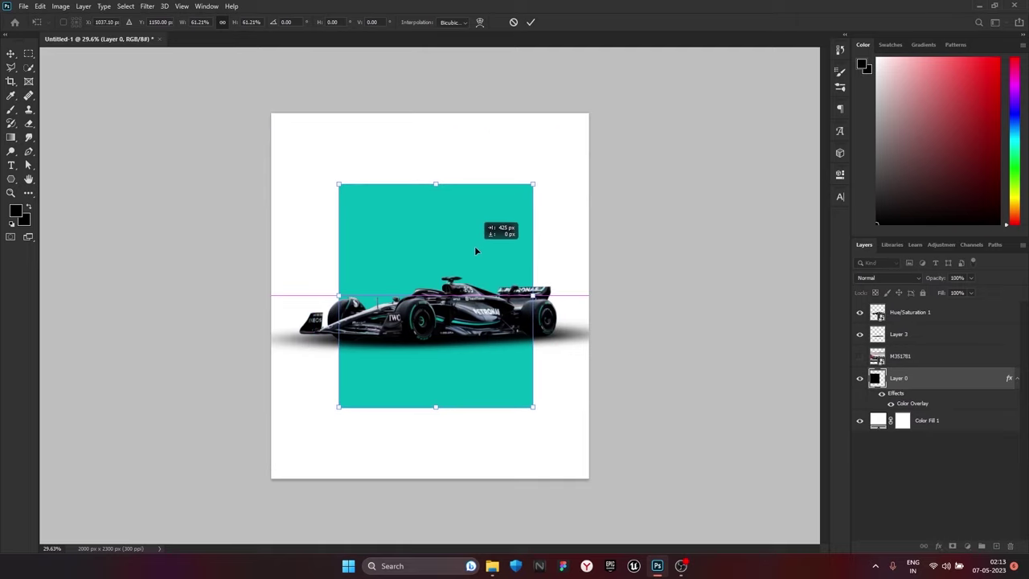
left_click_drag(532, 303, 425, 297)
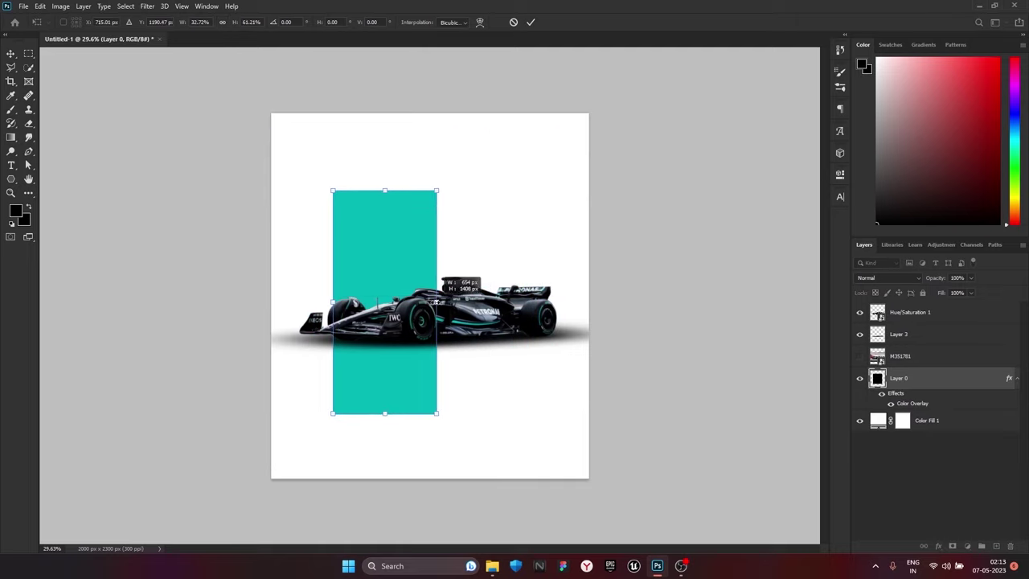
left_click_drag(388, 265, 433, 190)
key("Return")
Move the car and its Hue/Saturation adjustment slightly down the poster
left_click(908, 312)
left_click(913, 336, "shift")
left_click_drag(493, 326, 492, 352)
left_click(726, 346)
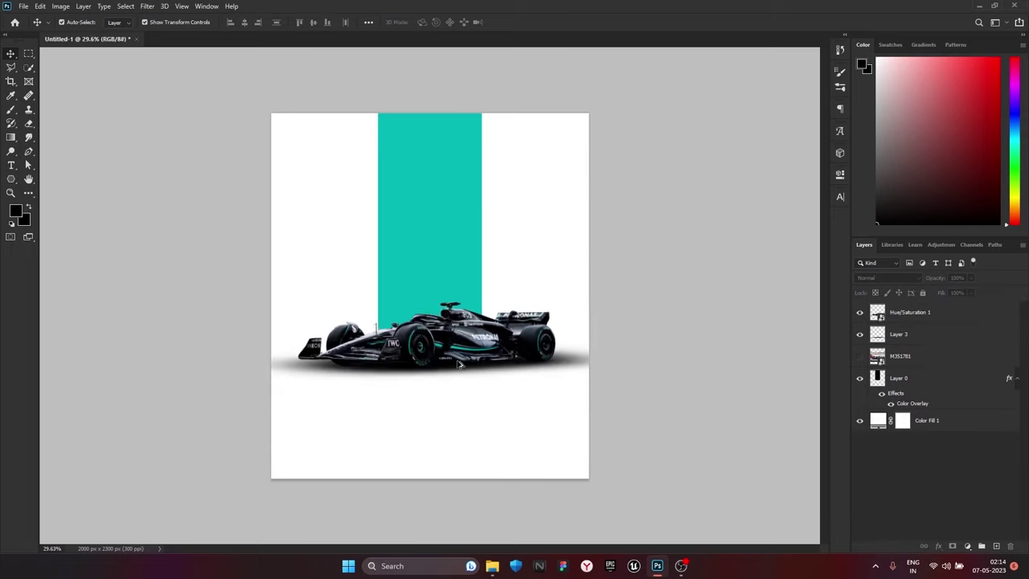
Drag the driver photo peakpx (2).jpg into the poster
scroll(726, 345, "up", 1)
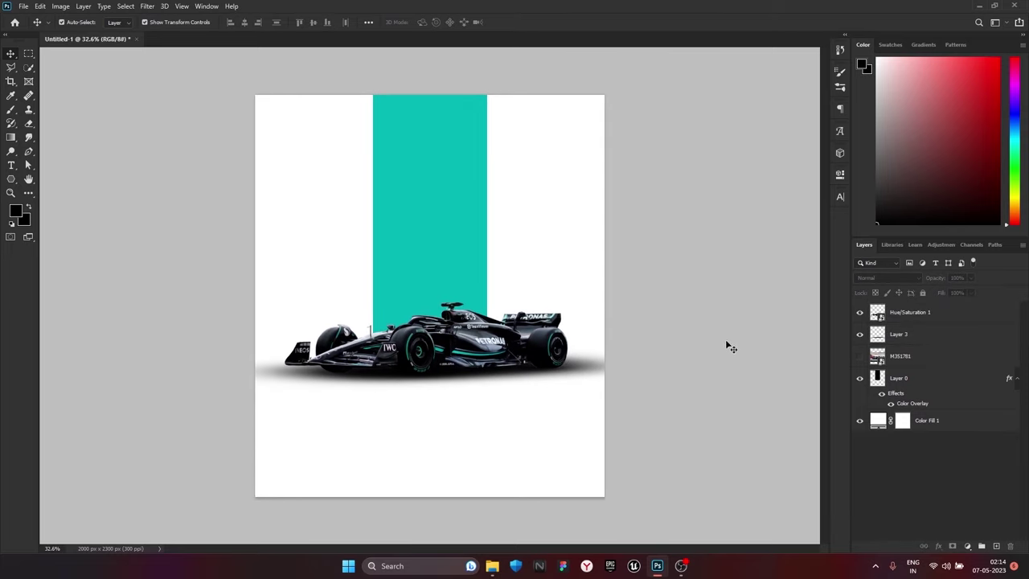
left_click(492, 565)
mouse_move(711, 128)
left_mouse_down()
mouse_move(459, 257)
mouse_move(383, 249)
left_mouse_up()
Place the driver photo, Quick Select the driver, and copy him onto his own layer
key("Return")
key("w")
scroll(429, 294, "up", 1)
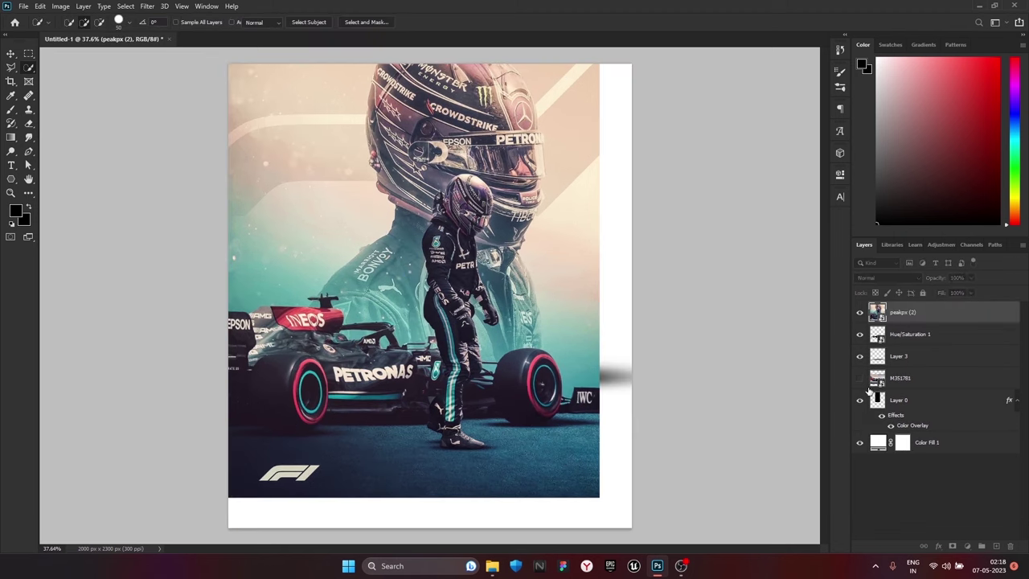
key("ctrl+shift+alt+n")
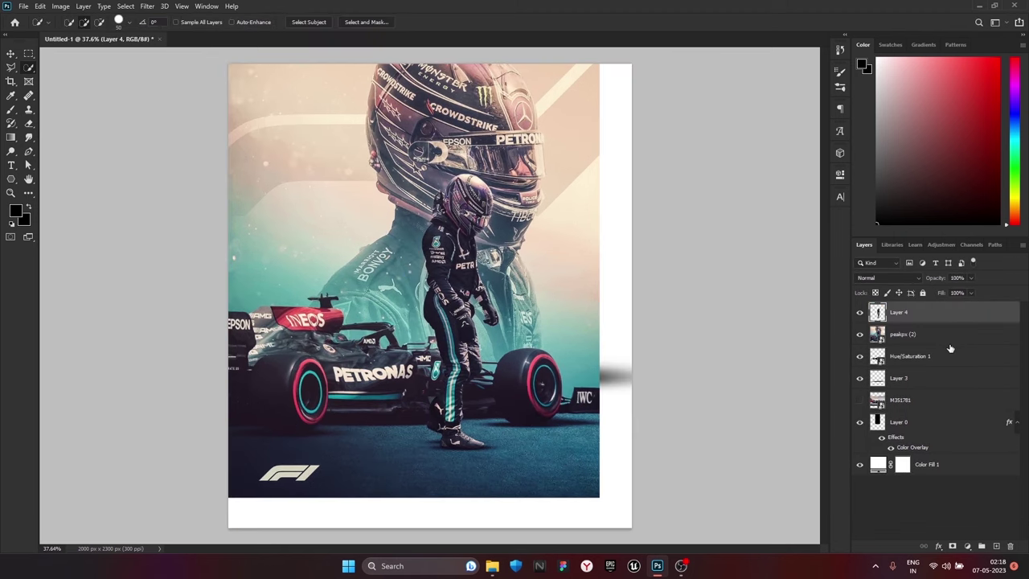
Delete the peakpx (2) reference photo layer and add a Hue/Saturation adjustment for the driver
left_click(953, 336)
left_click(1010, 547)
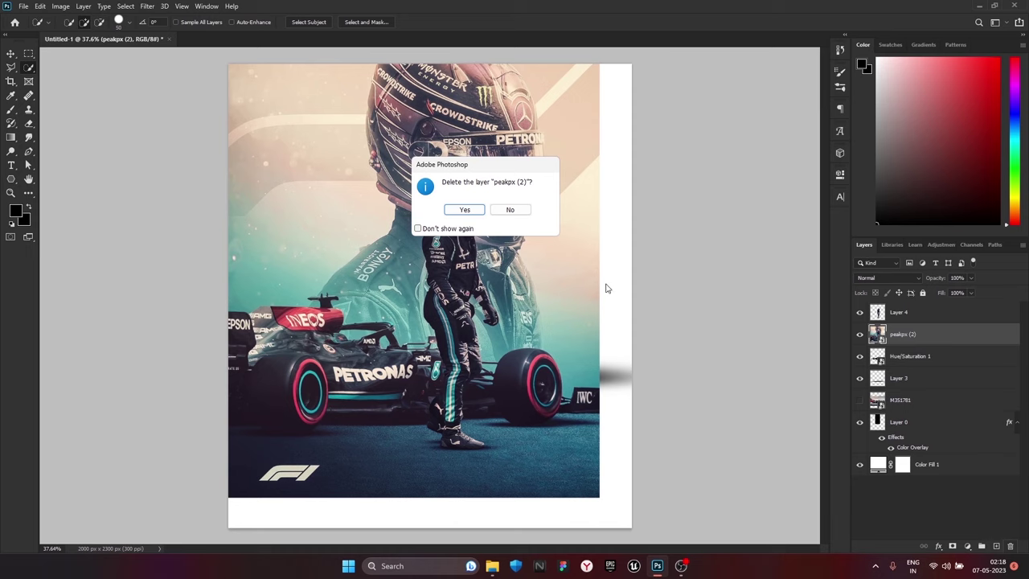
left_click(465, 209)
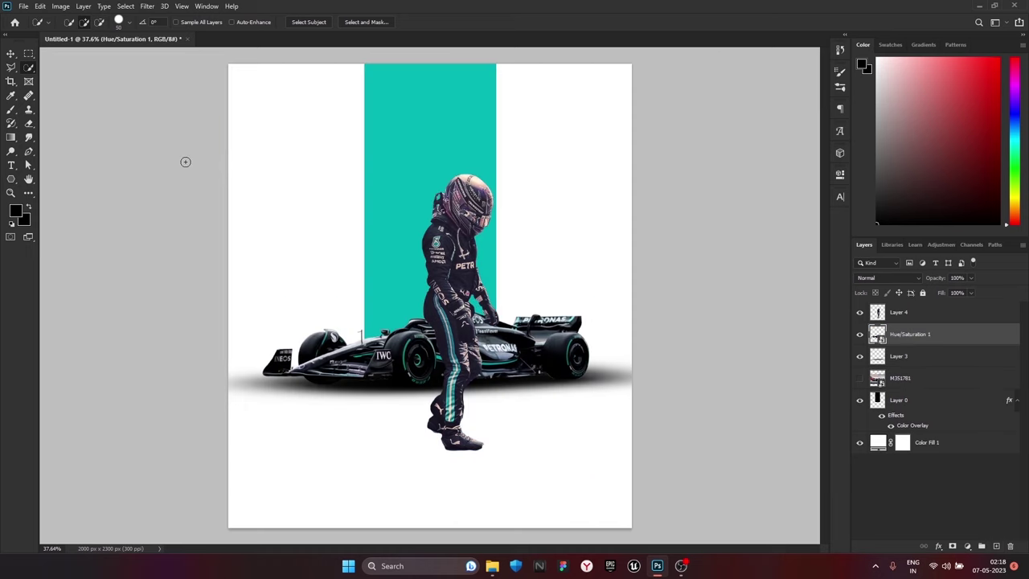
left_click(967, 546)
Add an Exposure adjustment clipped to the driver and darken him slightly
left_click(900, 420)
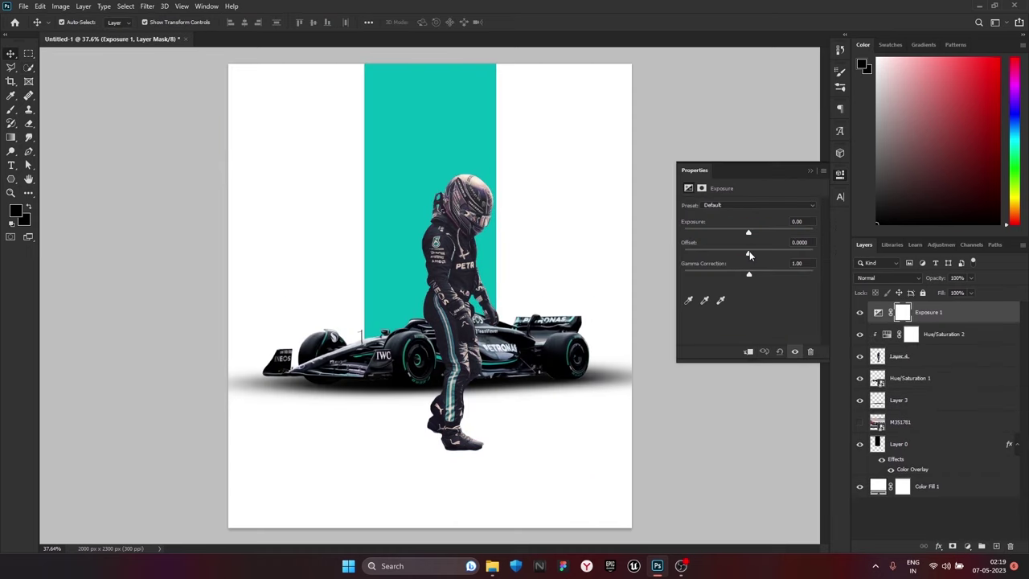
left_click_drag(748, 253, 757, 275)
left_click(748, 351)
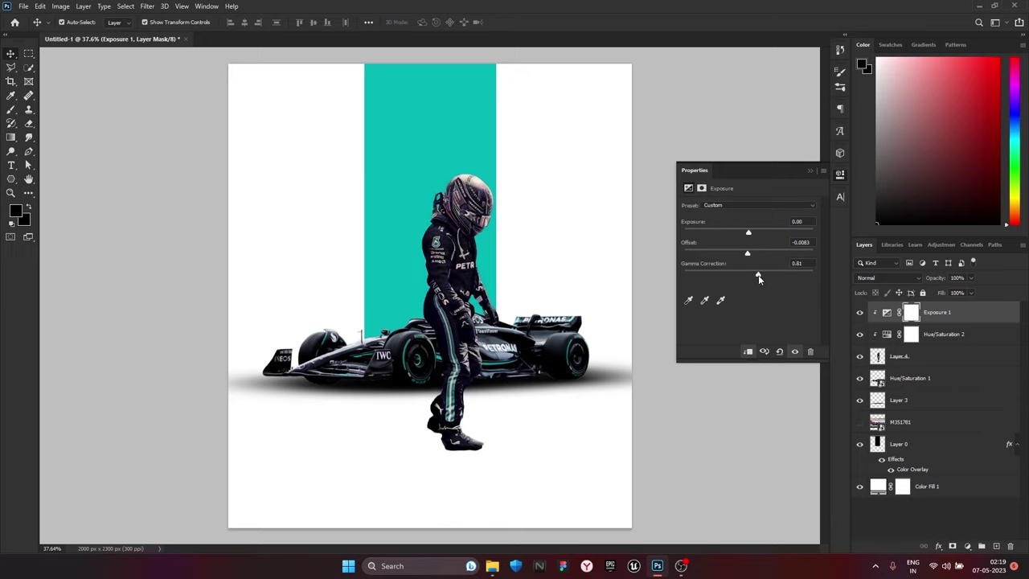
left_click_drag(748, 232, 745, 256)
left_click(809, 170)
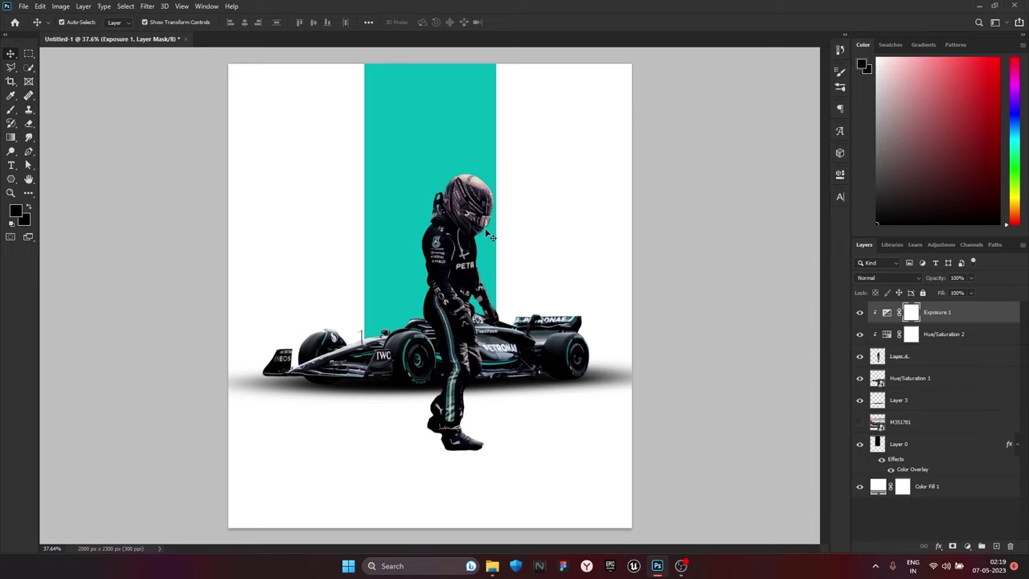
In Hue/Saturation 2, set helmet Reds to saturation -100 and lightness +74
left_click(944, 333)
double_click(886, 333)
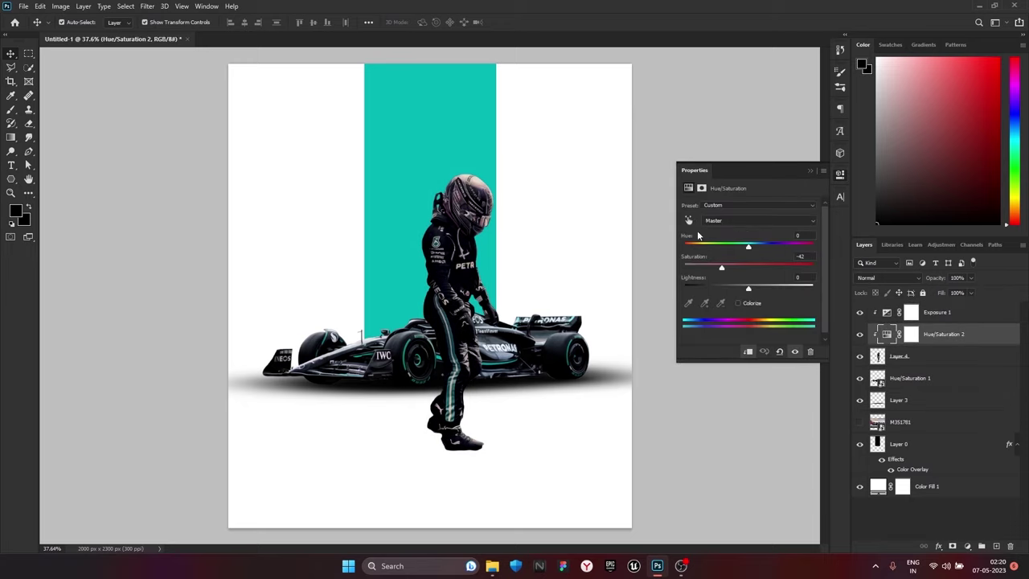
left_click(477, 179)
left_click_drag(748, 268, 684, 268)
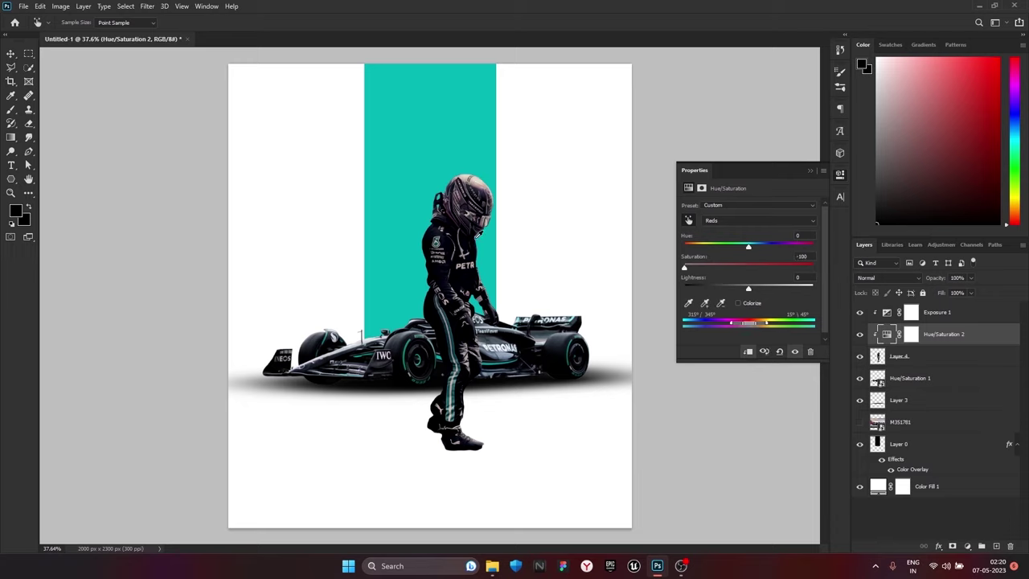
left_click(452, 225)
left_click(477, 182)
left_click_drag(749, 287, 648, 290)
Group the driver and its adjustment layers, placing the group below Hue/Saturation 1
left_click(957, 312, "shift")
key("ctrl+g")
left_click_drag(948, 324, 949, 344)
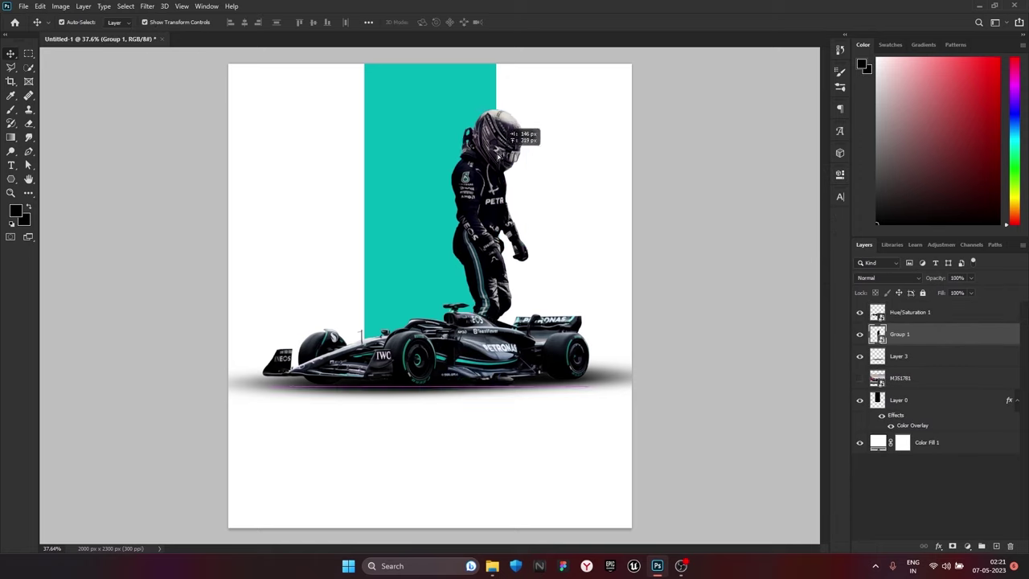
Scale the driver figure down and shift it left
key("ctrl+t")
left_click_drag(524, 201, 563, 241)
mouse_move(591, 306)
left_mouse_down()
mouse_move(273, 282)
mouse_move(406, 288)
left_mouse_up()
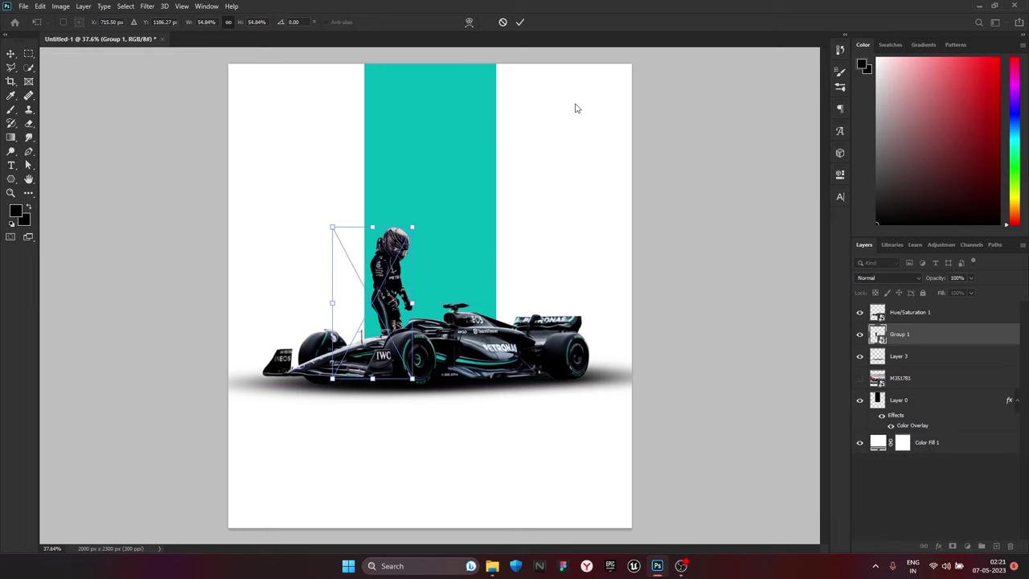
left_click(519, 22)
Stand the driver over the car's nose, nudged slightly left
left_click_drag(405, 324, 295, 331)
scroll(285, 358, "up", 5)
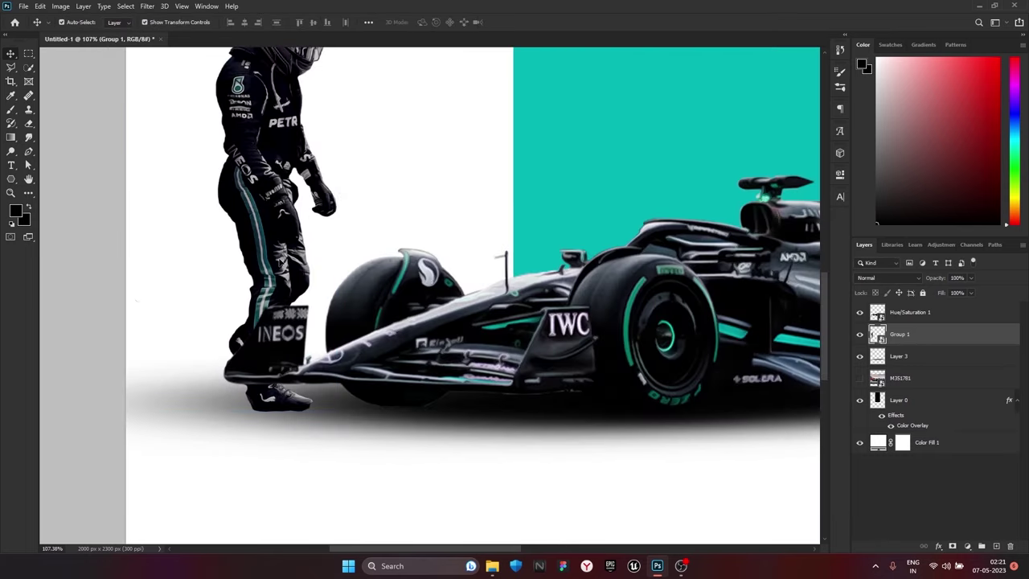
left_click_drag(297, 331, 494, 331)
key("shift+Left")
key("shift+Left")
key("shift+Left")
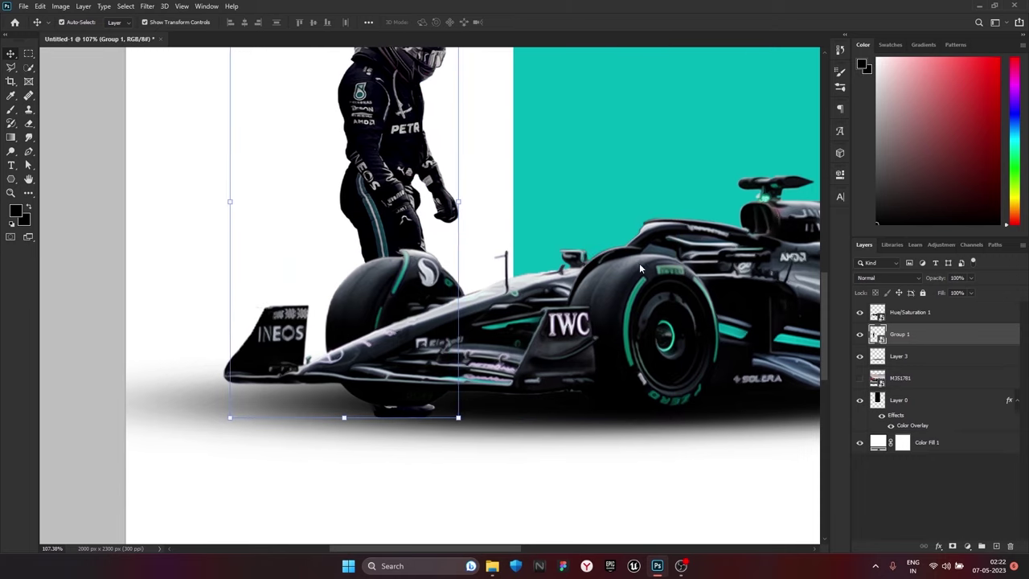
key("shift+Left")
key("shift+Left")
key("shift+Left")
key("shift+Left")
key("shift+Left")
key("shift+Left")
key("shift+Left")
key("shift+Left")
key("shift+Left")
key("shift+Left")
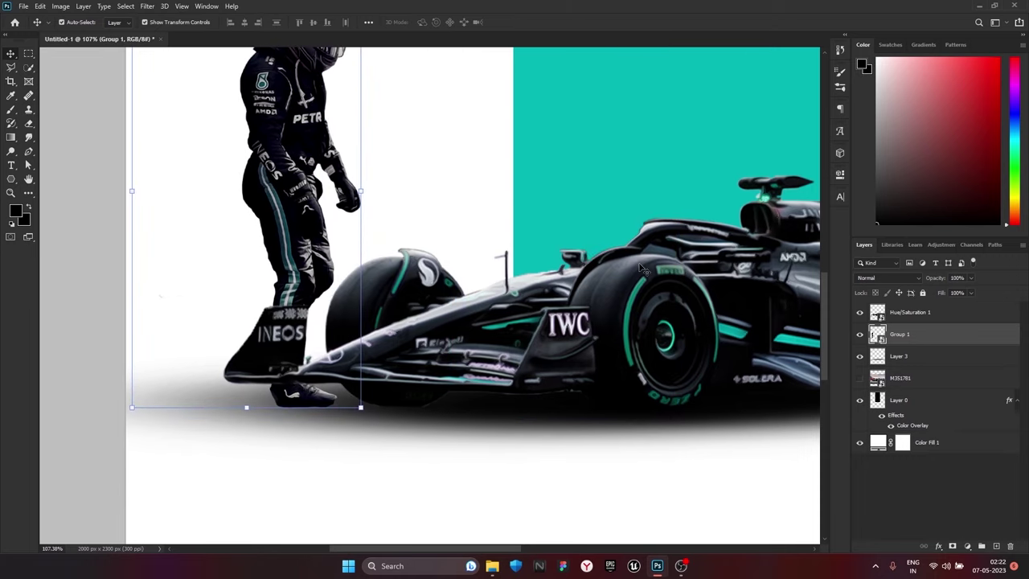
scroll(514, 241, "down", 4)
key("ctrl+t")
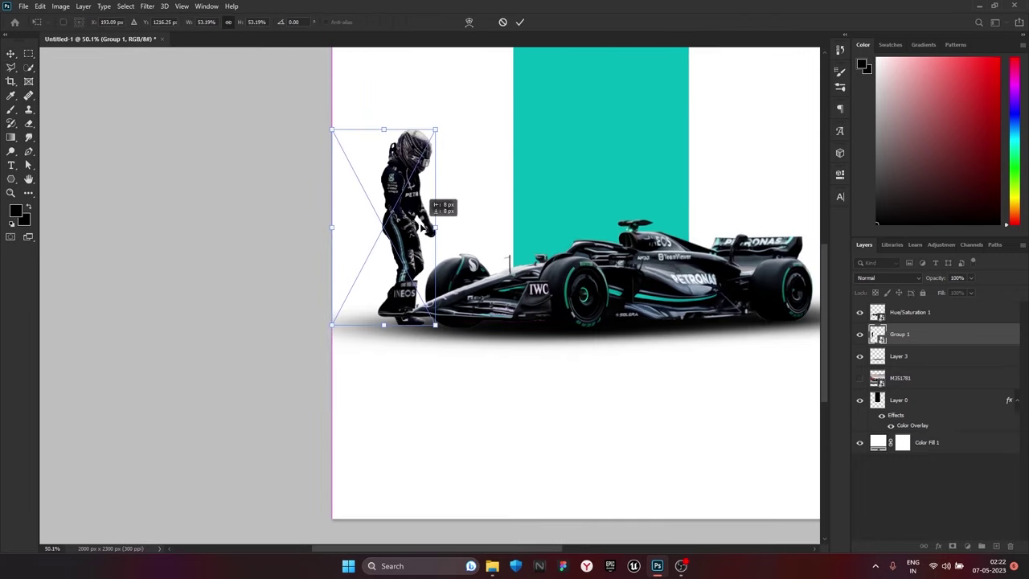
key("Return")
Add a new layer for a shadow under the driver, then shift driver and shadow right
key("ctrl+shift+alt+n")
key("b")
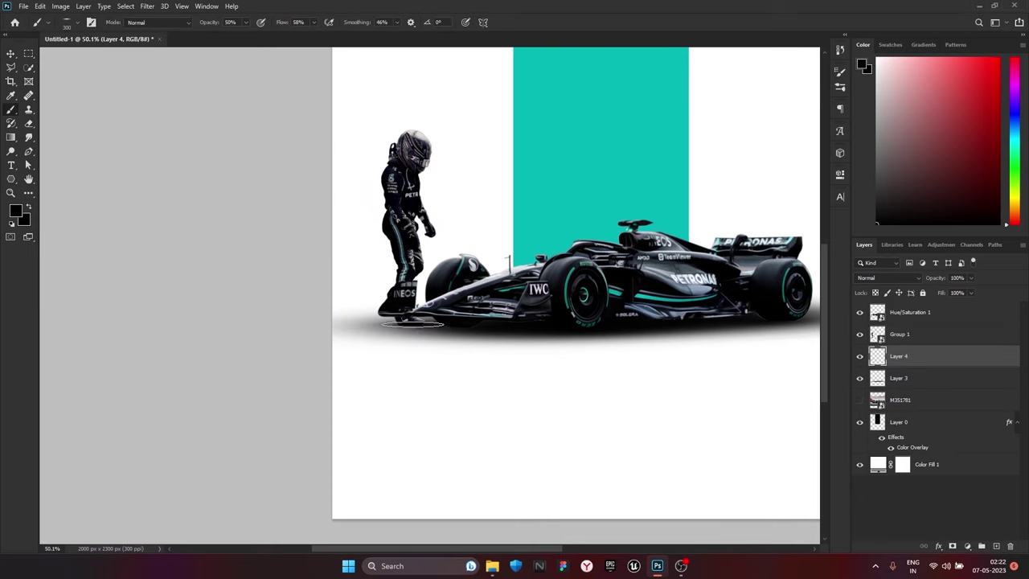
key("bracketright")
key("bracketright")
key("ctrl+0")
key("v")
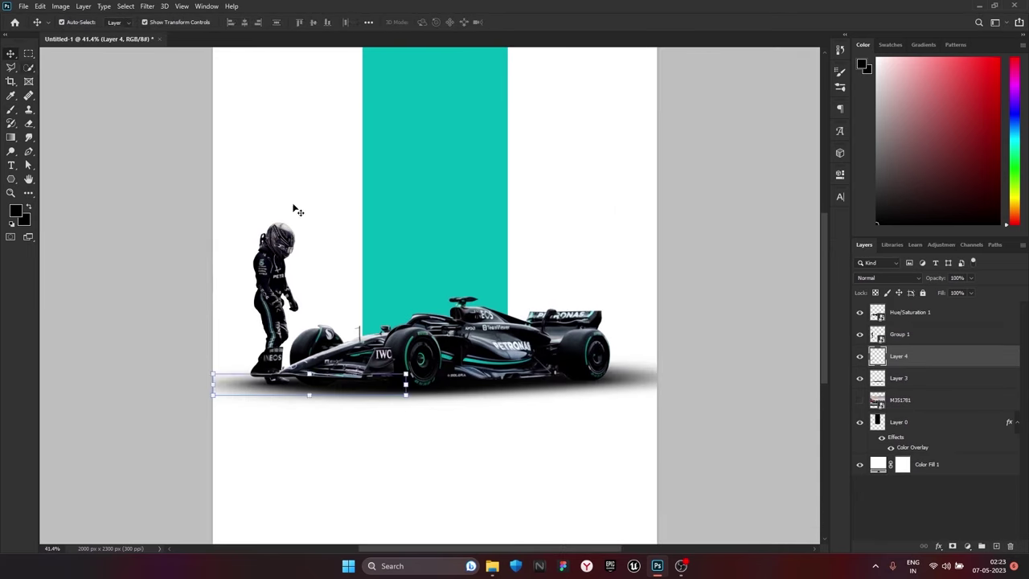
left_click(900, 334, "ctrl")
key("shift+Right")
key("shift+Right")
key("shift+Right")
key("shift+Right")
key("shift+Right")
key("shift+Right")
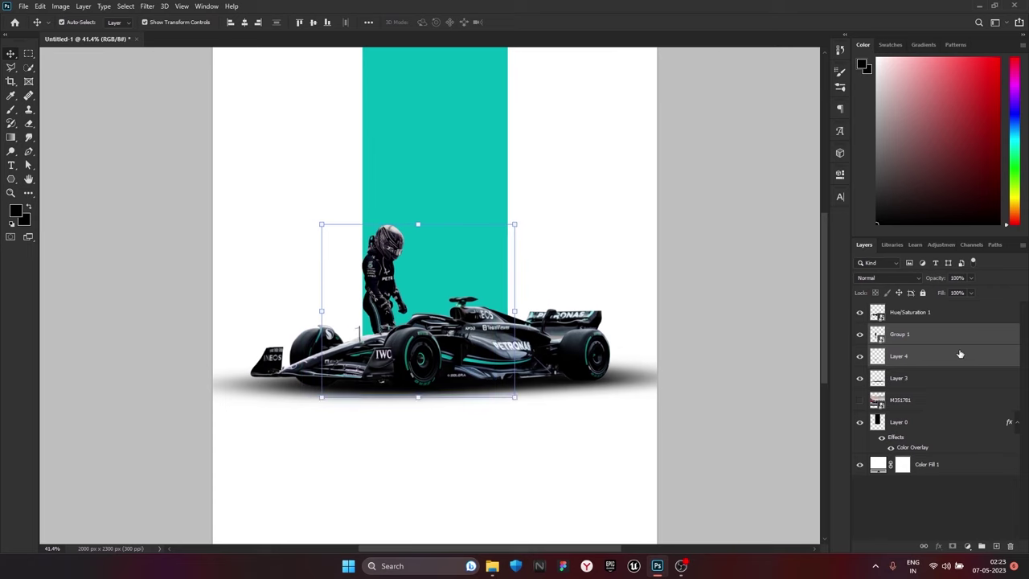
Add a new layer above Layer 0 and pick a soft round brush for the haze
left_click(82, 92)
left_click(941, 422)
key("ctrl+shift+alt+n")
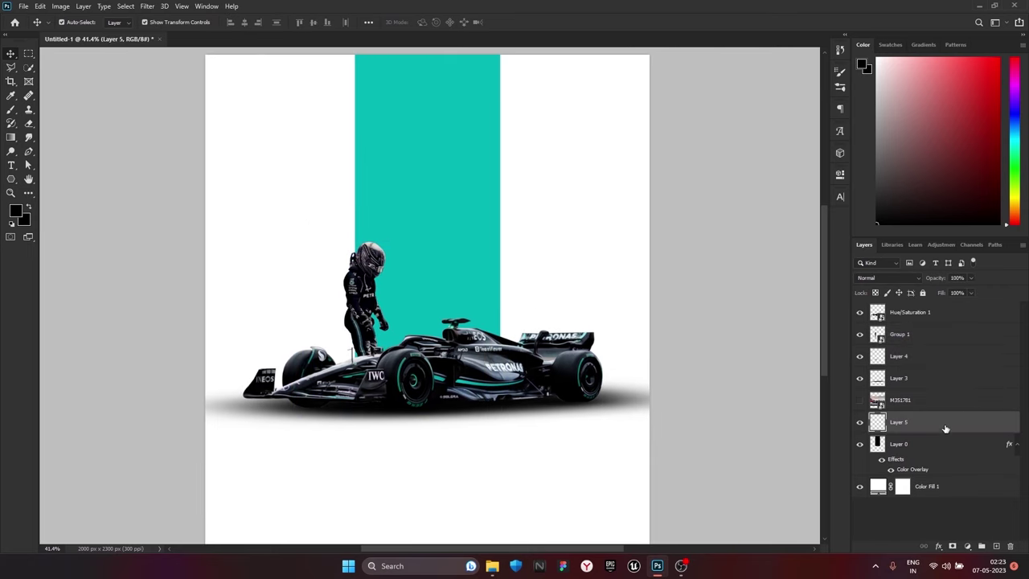
key("b")
left_click(73, 22)
left_click_drag(273, 125, 172, 104)
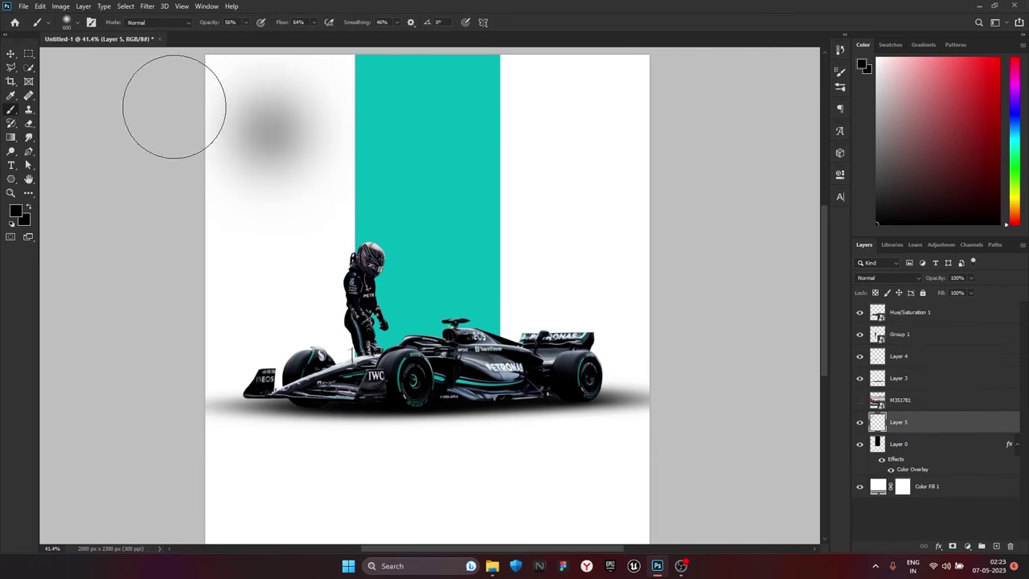
key("ctrl+z")
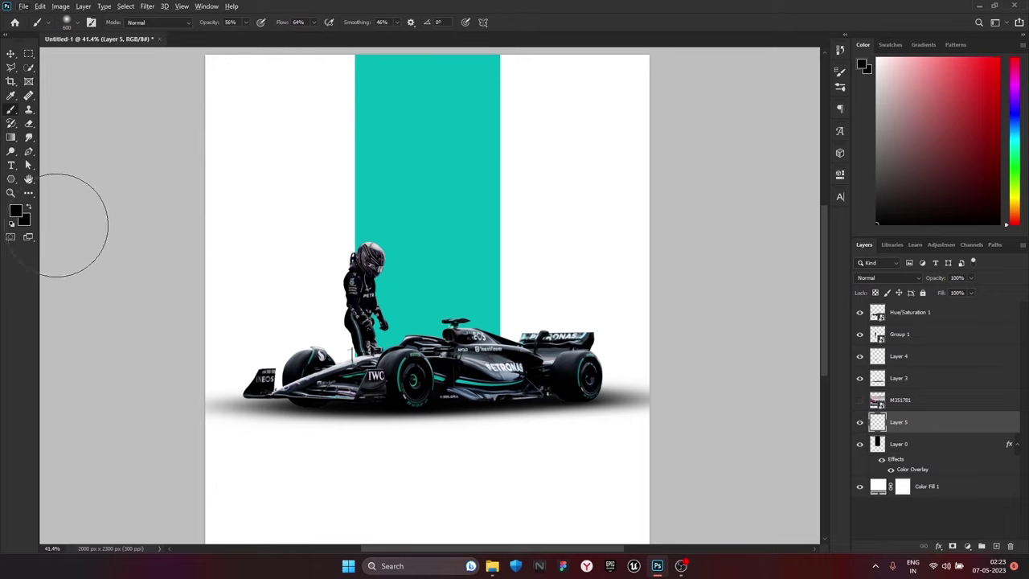
Switch the painting colour to white and size up a large soft brush
left_click(15, 211)
key("Escape")
key("x")
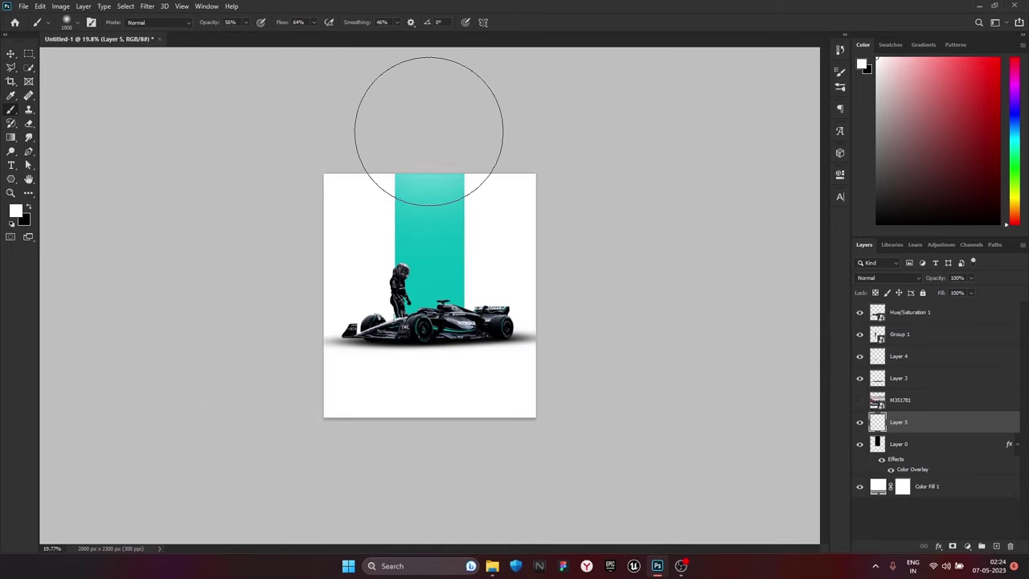
scroll(457, 388, "up", 2)
key("bracketleft")
key("bracketleft")
key("bracketleft")
key("bracketleft")
key("bracketleft")
key("bracketleft")
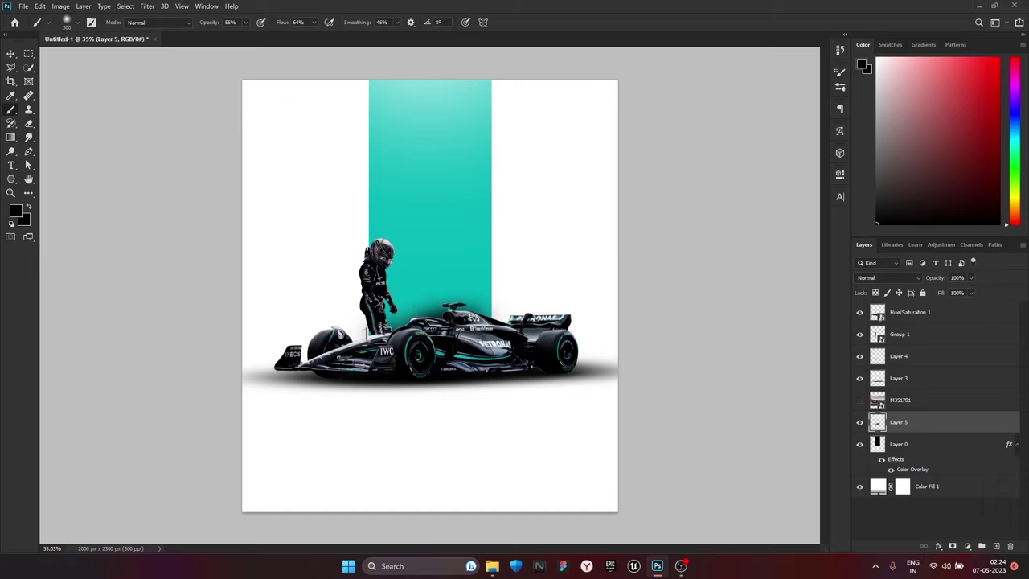
key("bracketright")
key("bracketright")
key("bracketright")
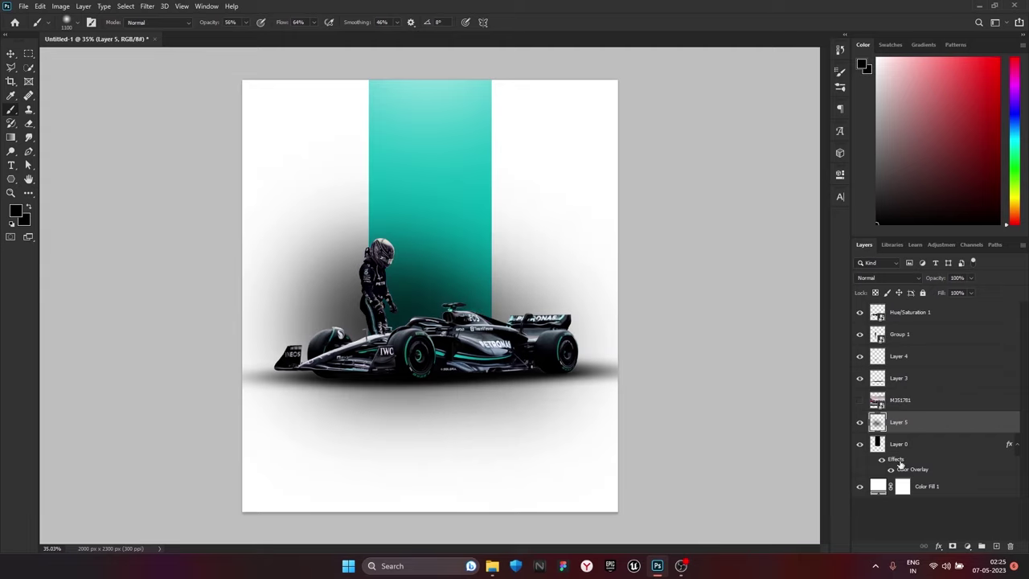
At 24% brush opacity, soften the haze left of the driver and around the car
key("bracketleft")
key("bracketleft")
key("bracketleft")
key("2")
key("4")
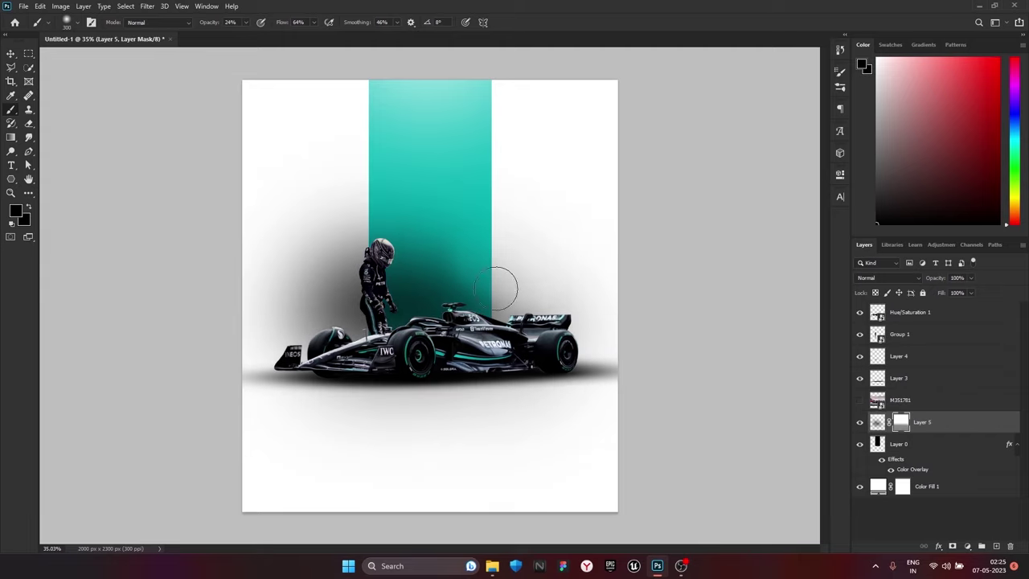
mouse_move(305, 337)
left_mouse_down()
mouse_move(340, 295)
mouse_move(325, 227)
mouse_move(297, 313)
left_mouse_up()
left_click_drag(418, 241, 536, 290)
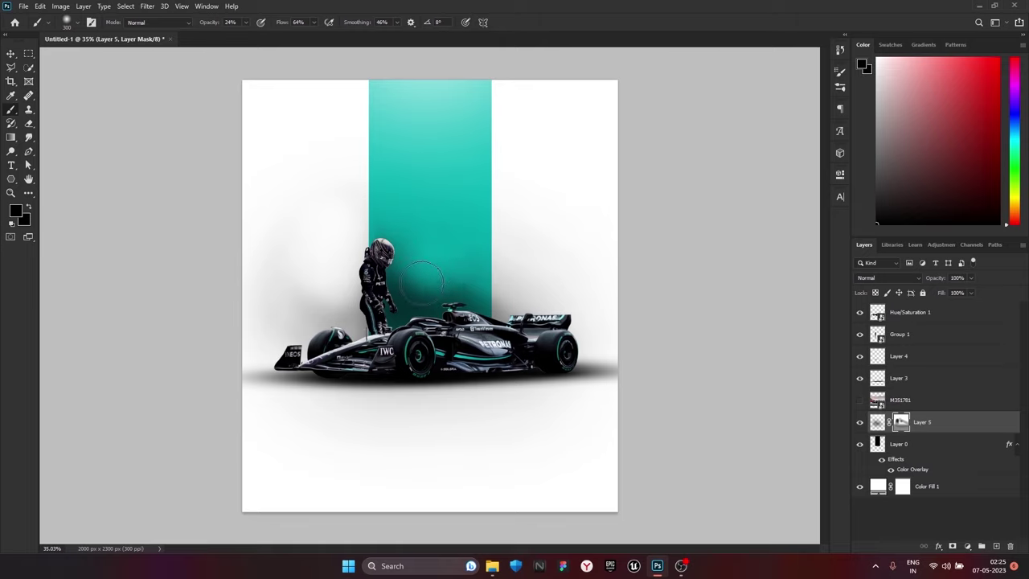
key("bracketright")
key("bracketright")
key("bracketright")
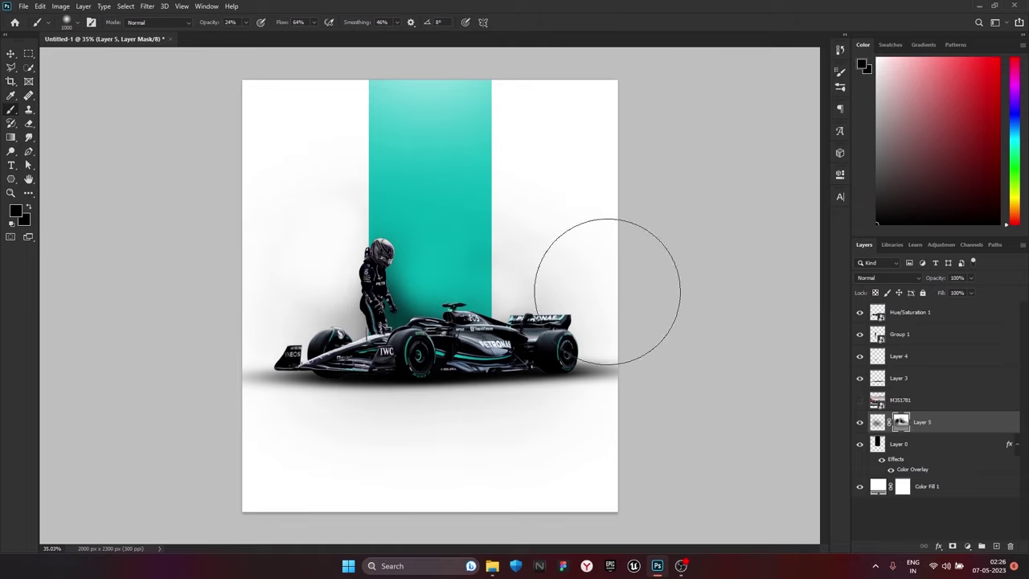
key("ctrl+minus")
left_click(11, 53)
Apply the mask on Layer 5 and lower the haze layer's opacity to 67%
right_click(932, 422)
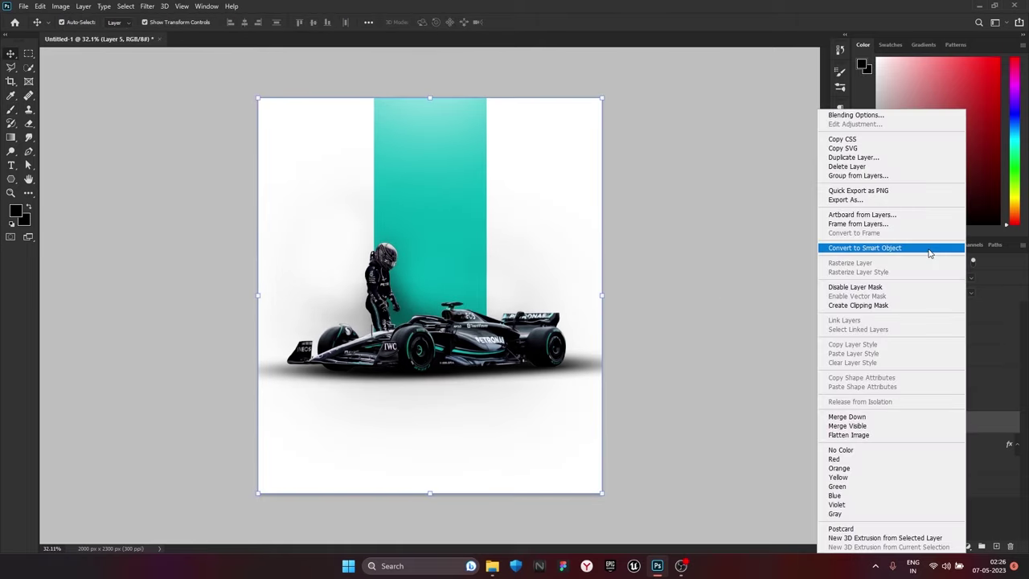
left_click(900, 246)
left_click_drag(970, 277, 960, 289)
left_click(46, 84)
key("ctrl+0")
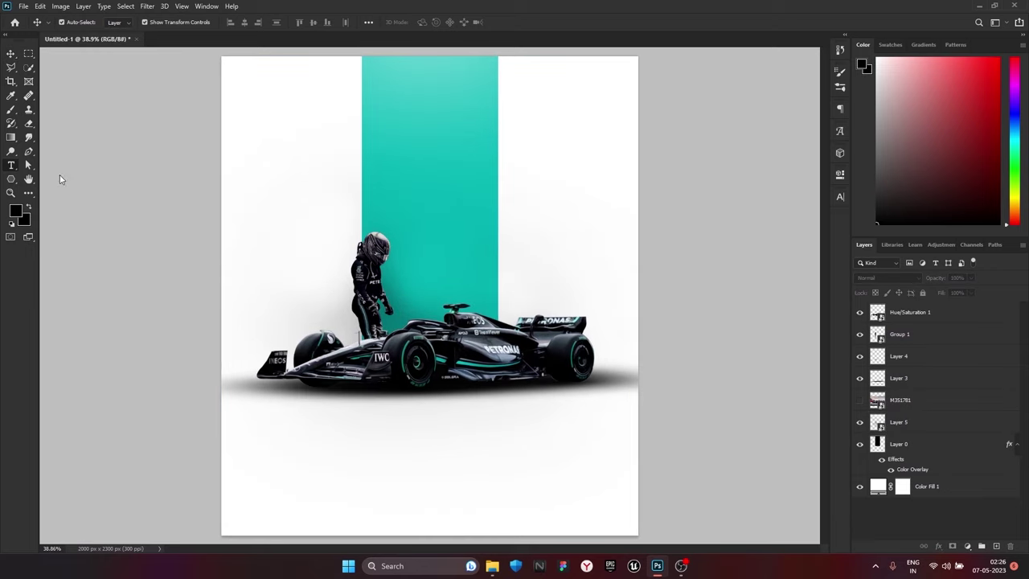
Create the '02' text layer near the top of the poster
key("ctrl+minus")
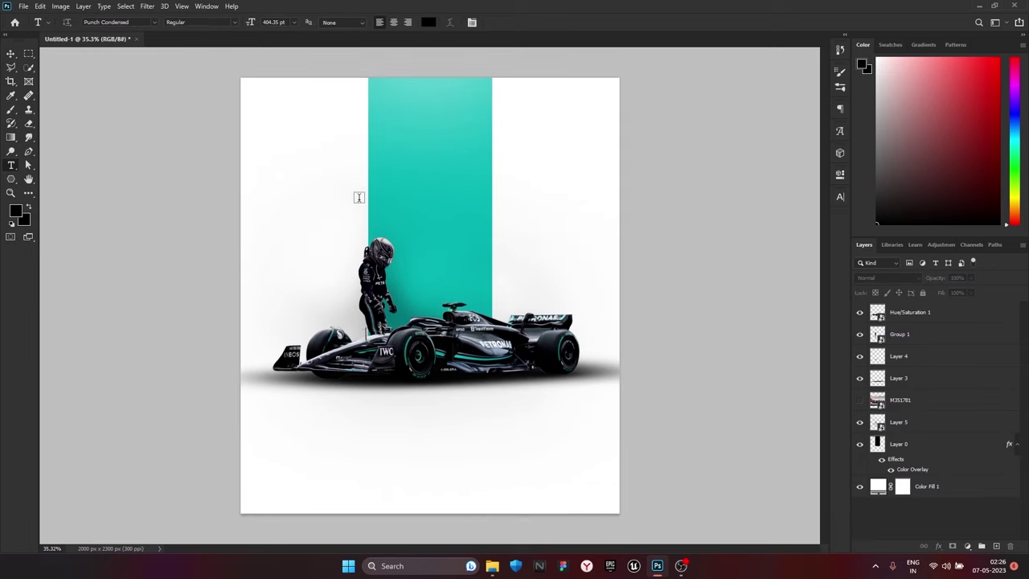
left_click(315, 180)
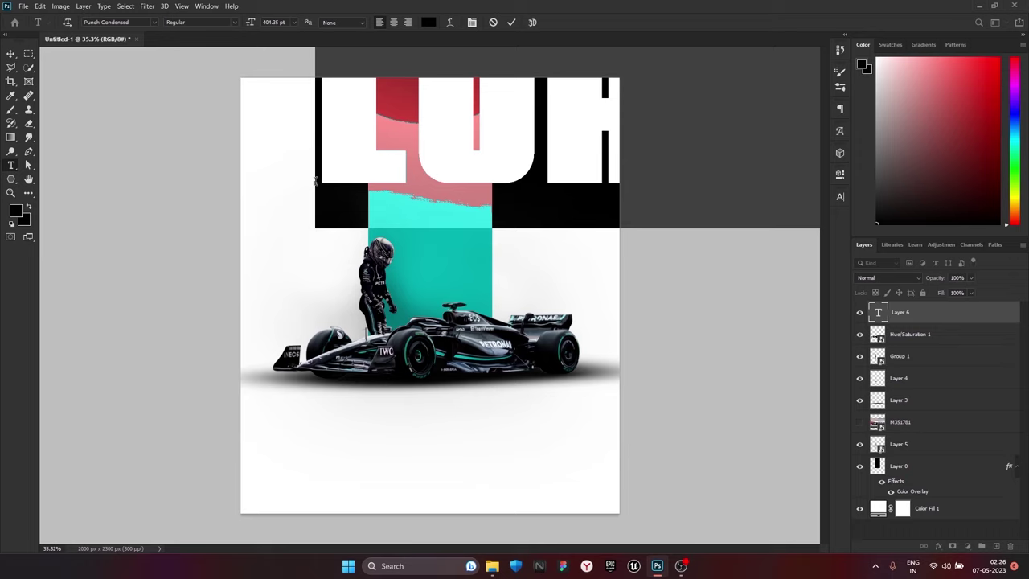
left_click(9, 53)
key("Delete")
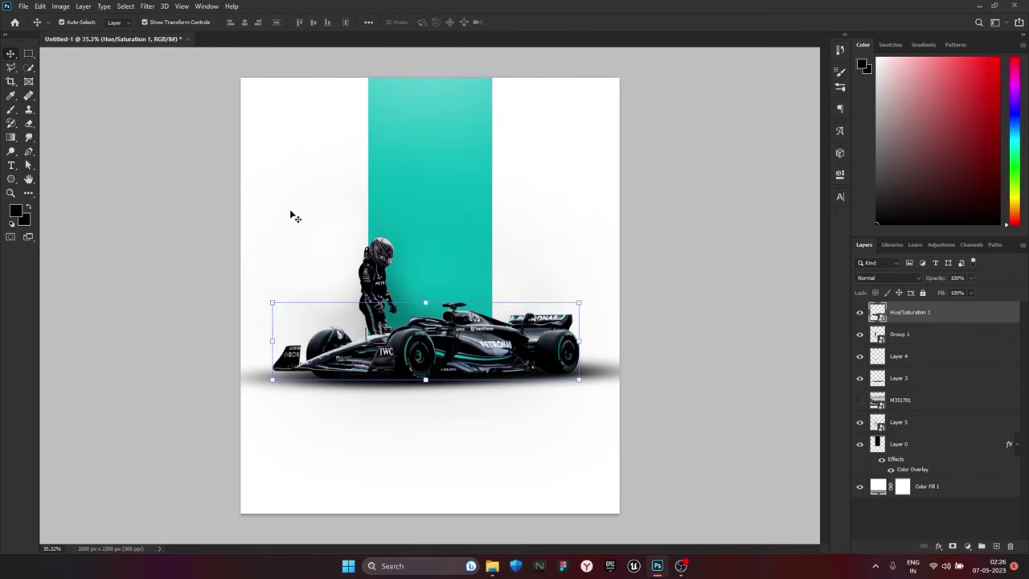
key("t")
left_click(279, 174)
type("U")
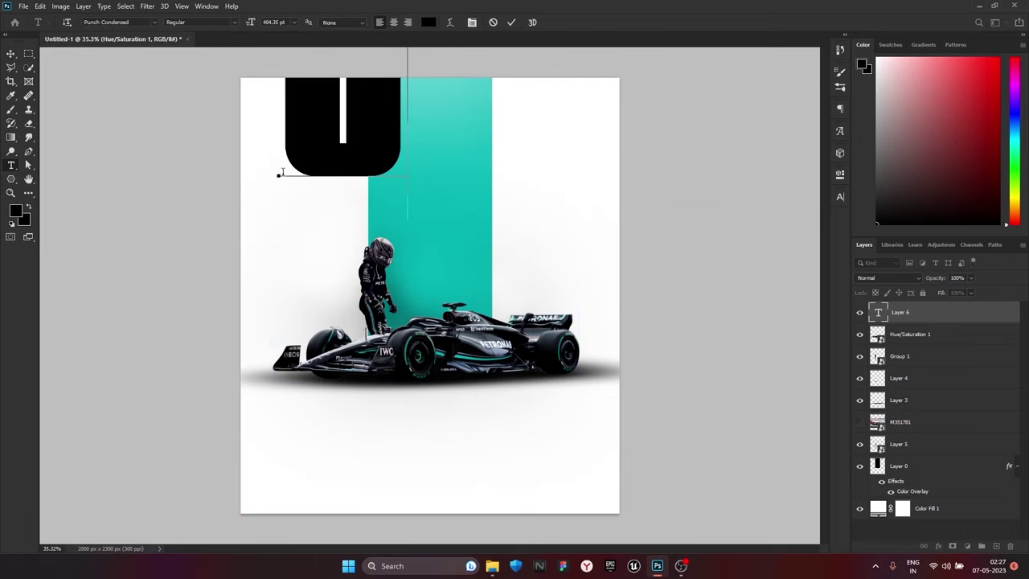
type("2")
left_click(10, 53)
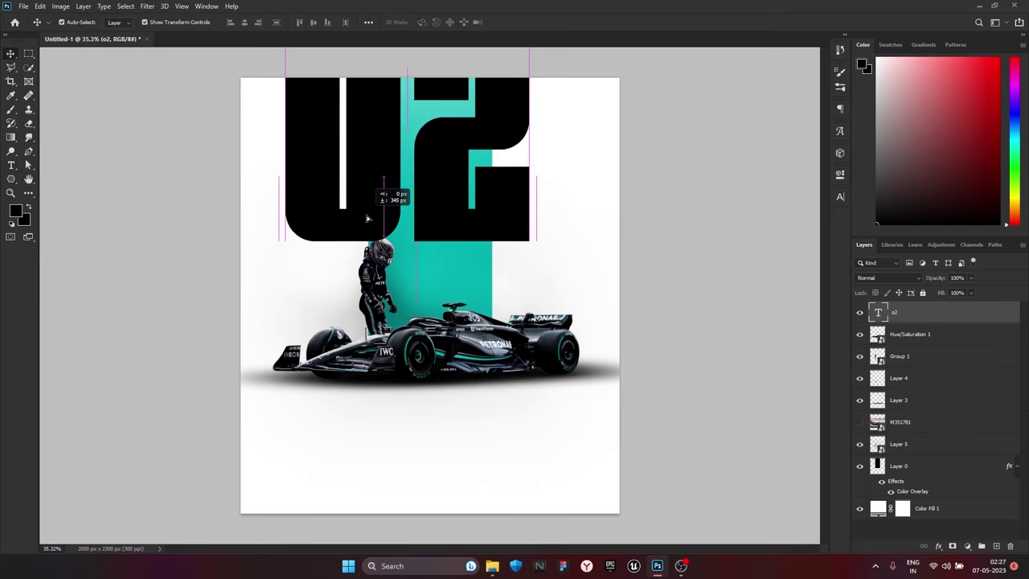
Move the 02 beside the teal stripe and colour it with the stripe's sampled teal
left_click(840, 197)
mouse_move(528, 72)
left_mouse_down()
mouse_move(374, 204)
mouse_move(506, 229)
left_mouse_up()
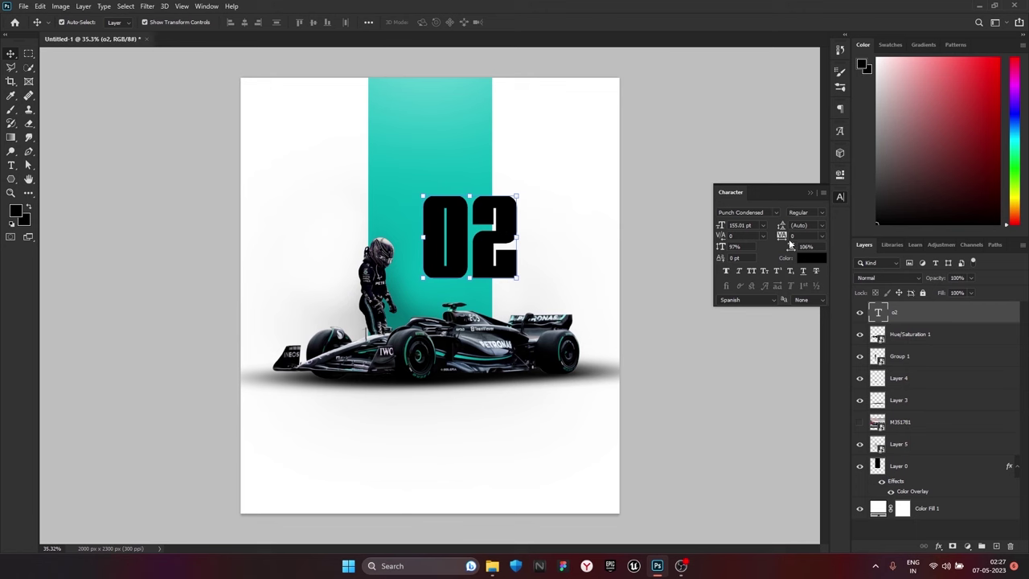
left_click(796, 213)
scroll(492, 254, "up", 4)
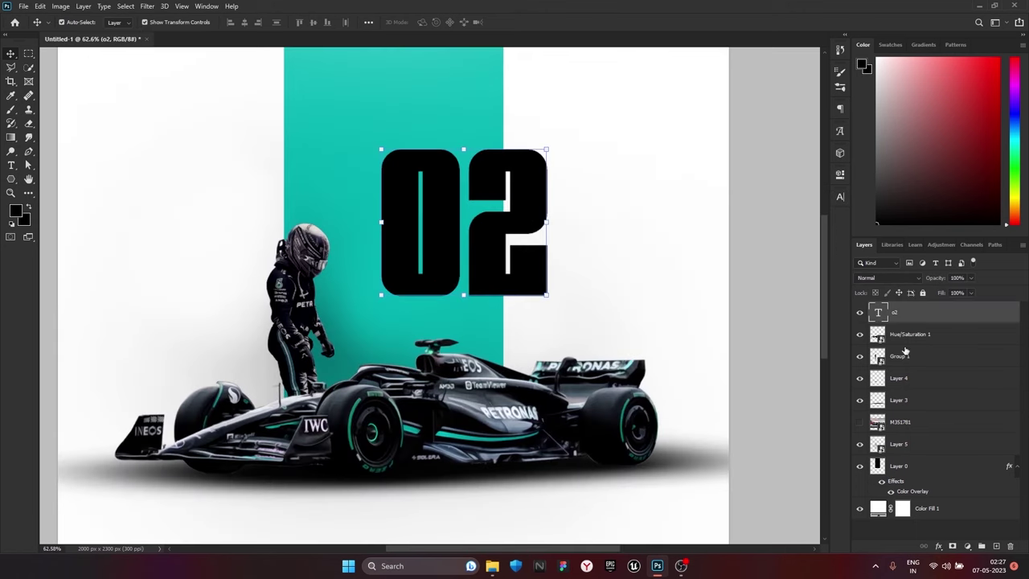
left_click(839, 197)
left_click(811, 258)
left_click(394, 121)
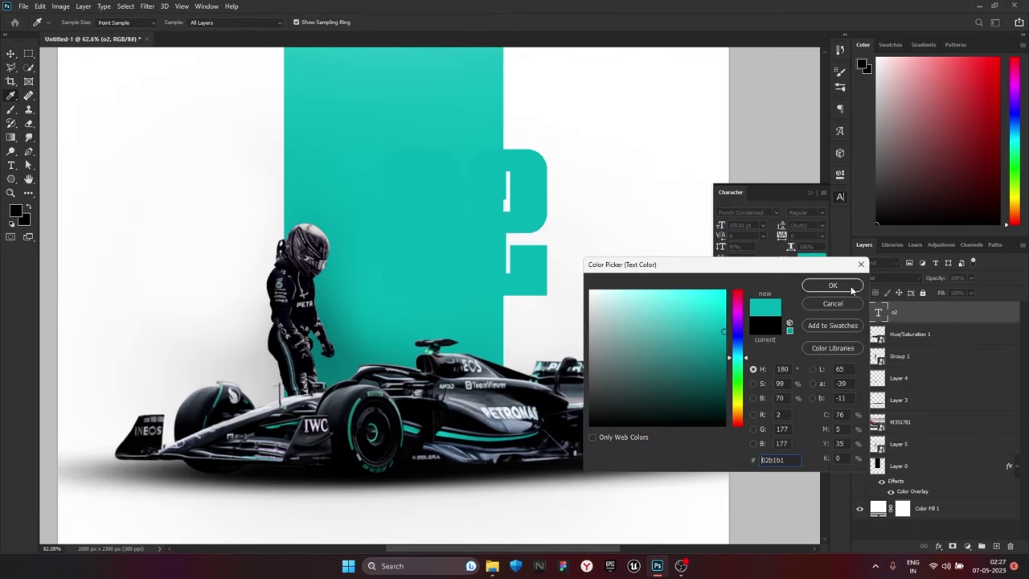
left_click(840, 285)
Duplicate the 02, make the copy near-white, and lower the teal layer's fill to 71%
key("ctrl+j")
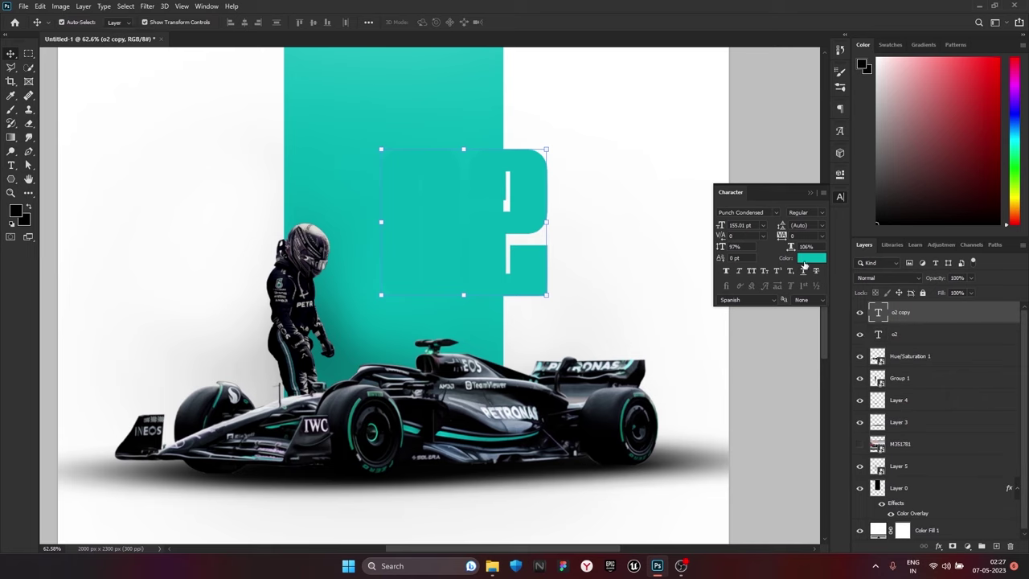
left_click(811, 258)
left_click(711, 228)
left_click(861, 265)
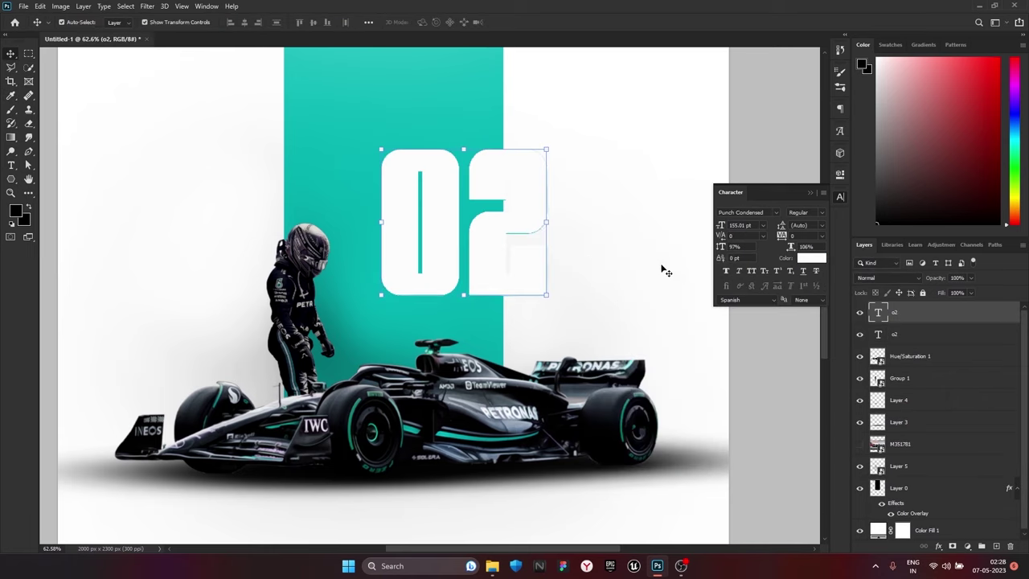
left_click(917, 333)
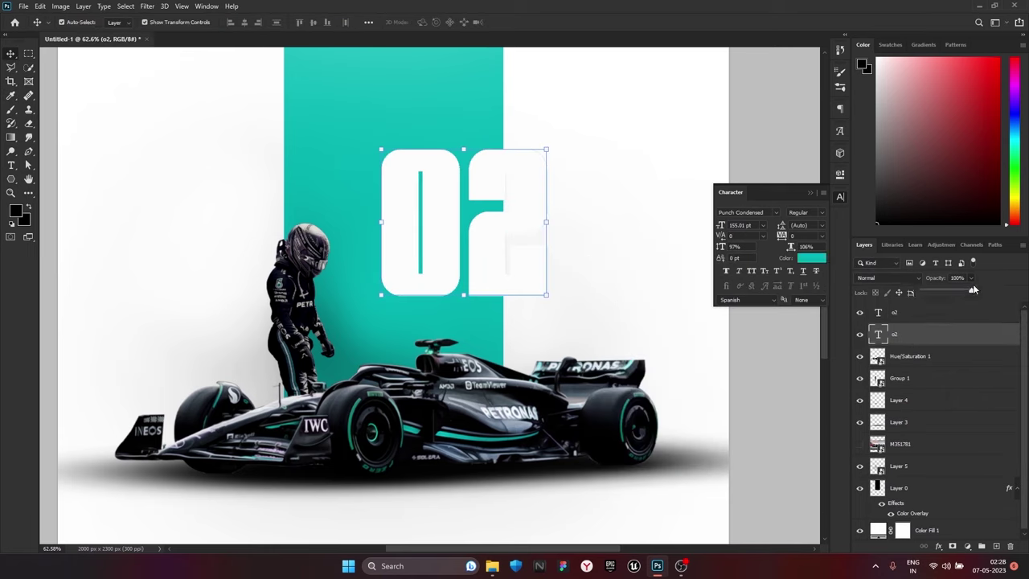
left_click_drag(971, 293, 949, 309)
Add an inside stroke in teal #0cb9b9 to the title layer
left_click(940, 546)
left_click(957, 466)
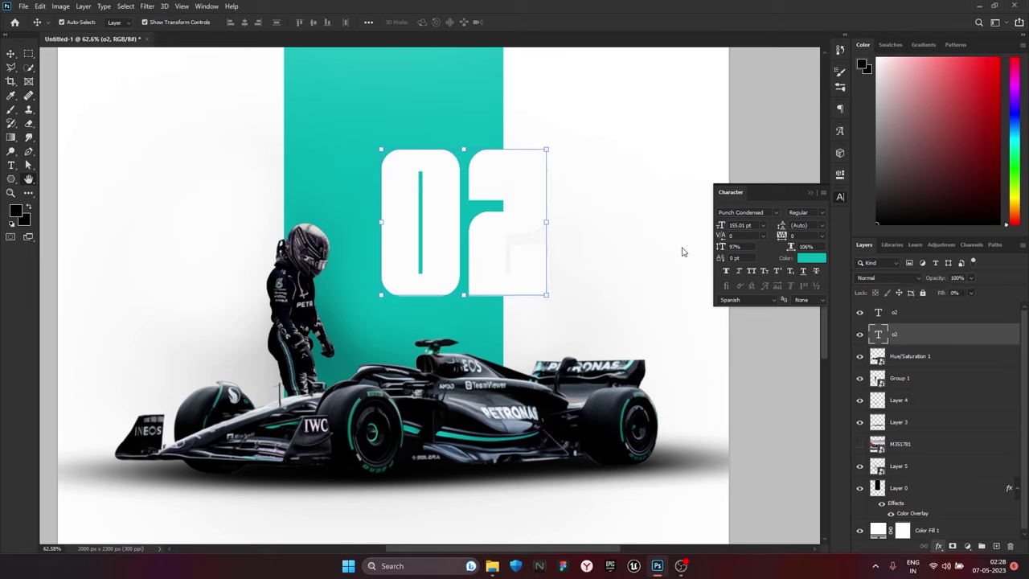
left_click(774, 179)
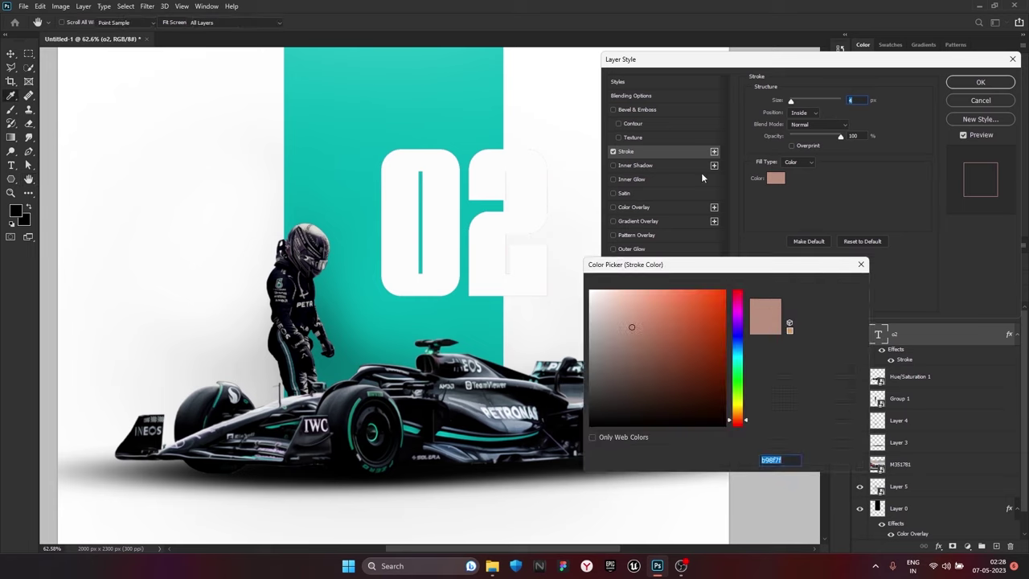
type("0cb9b9")
key("Return")
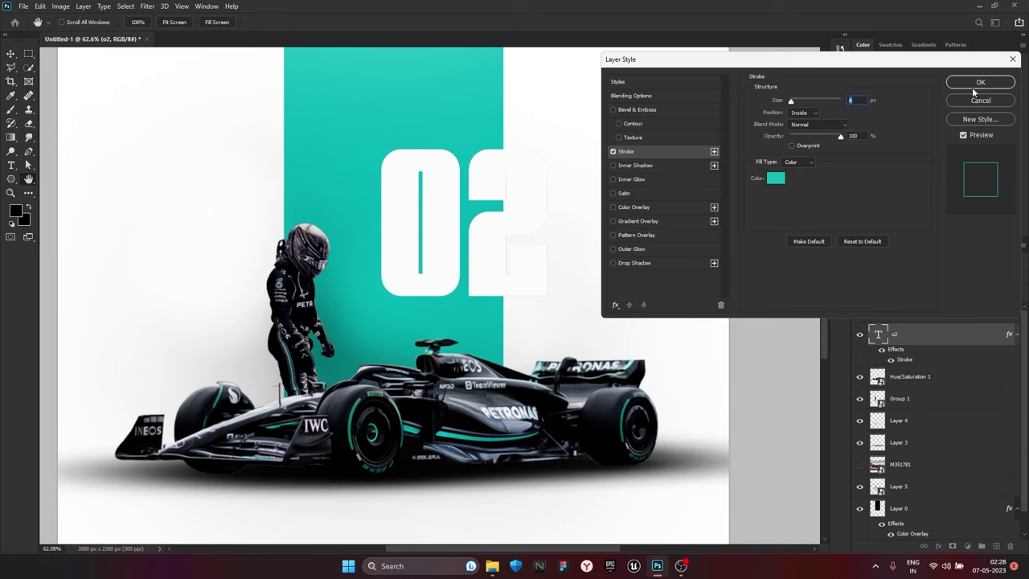
key("Return")
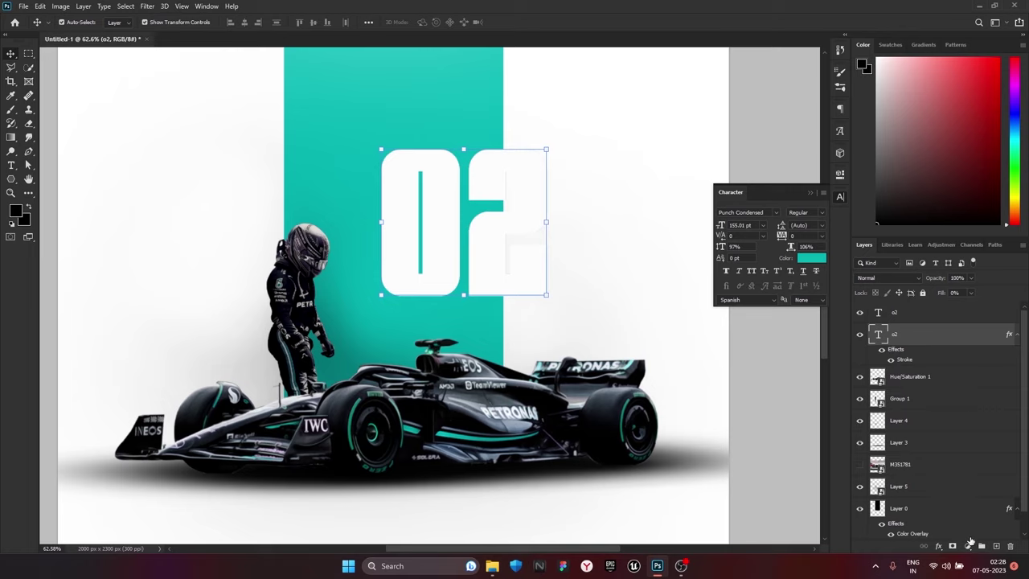
Add a layer mask to the solid top o2 layer and set the brush to 100% opacity and flow
left_click(11, 109)
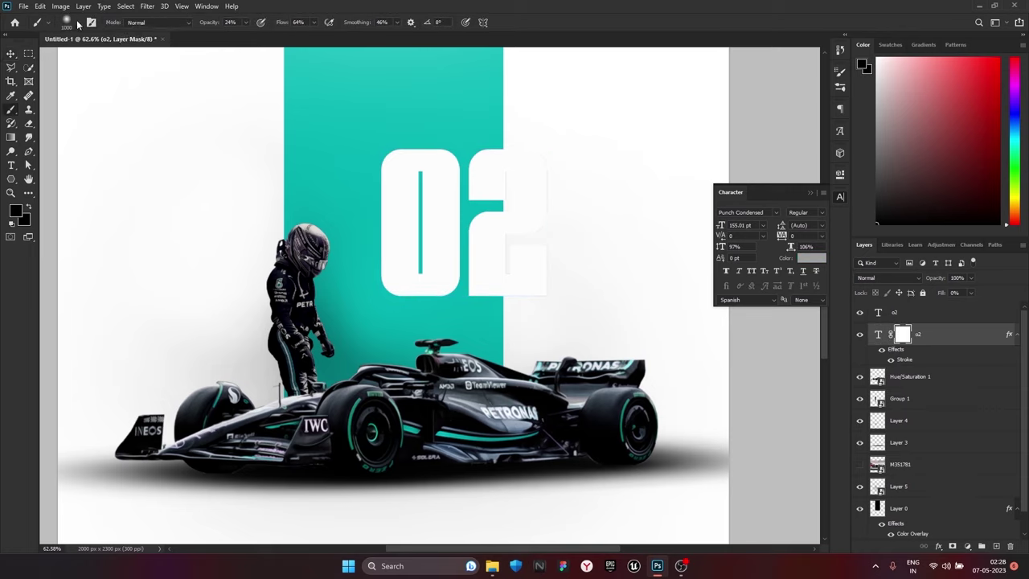
left_click(77, 22)
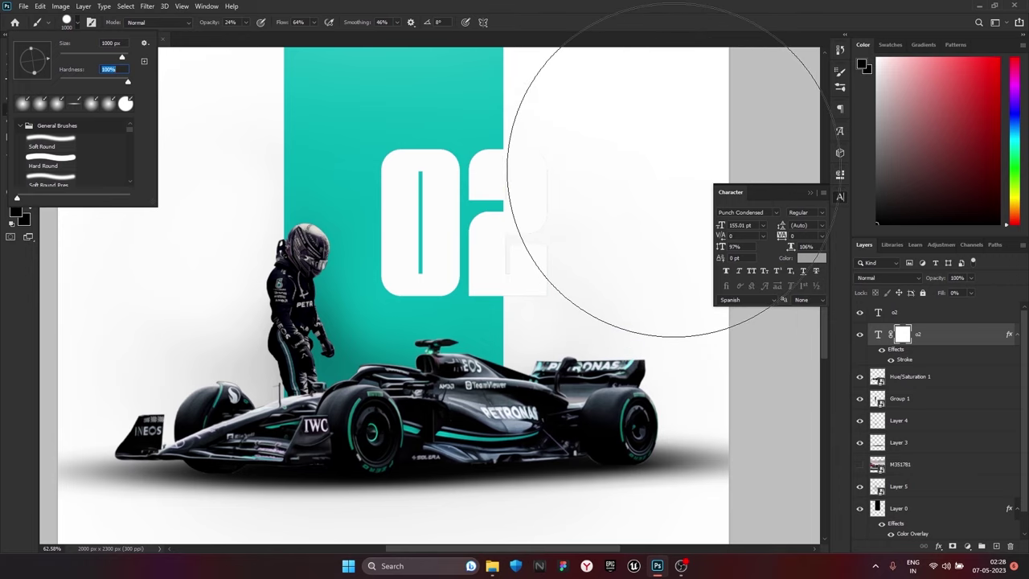
key("Return")
left_click(931, 319)
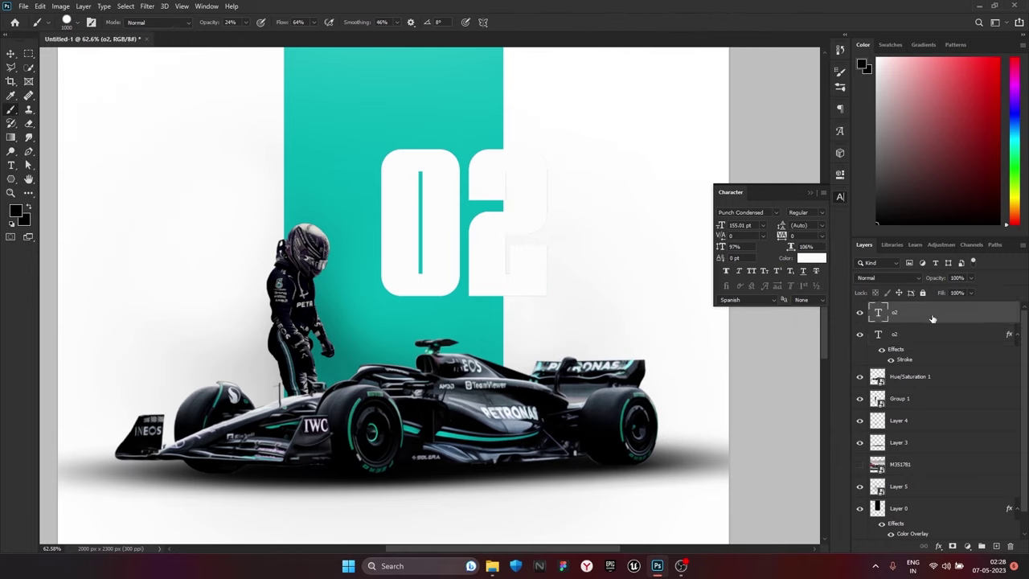
left_click(952, 547)
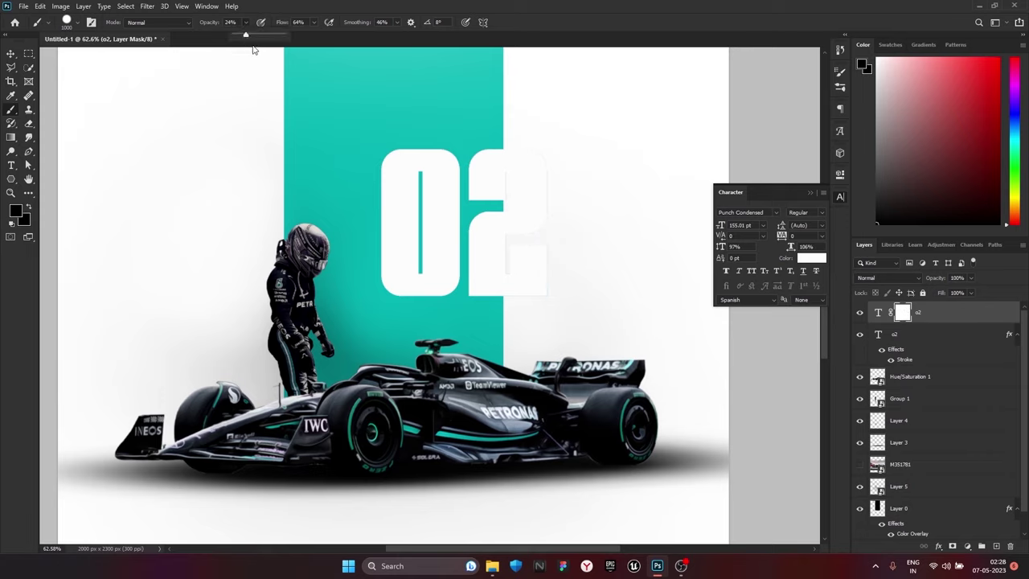
left_click_drag(252, 50, 389, 48)
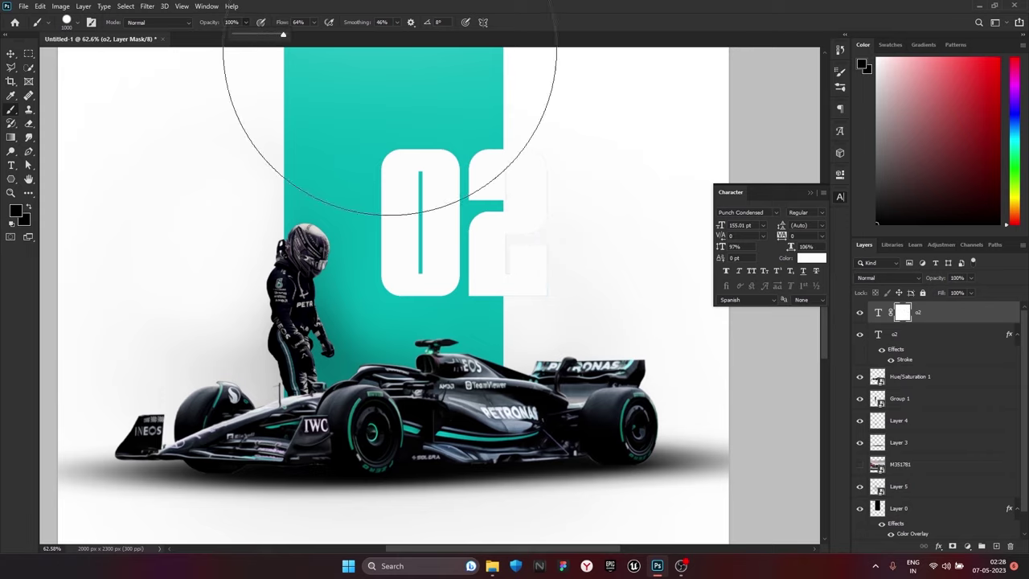
left_click(78, 23)
Paint black over the 2 beyond the teal stripe to reveal only its outline
left_click_drag(675, 137, 677, 212)
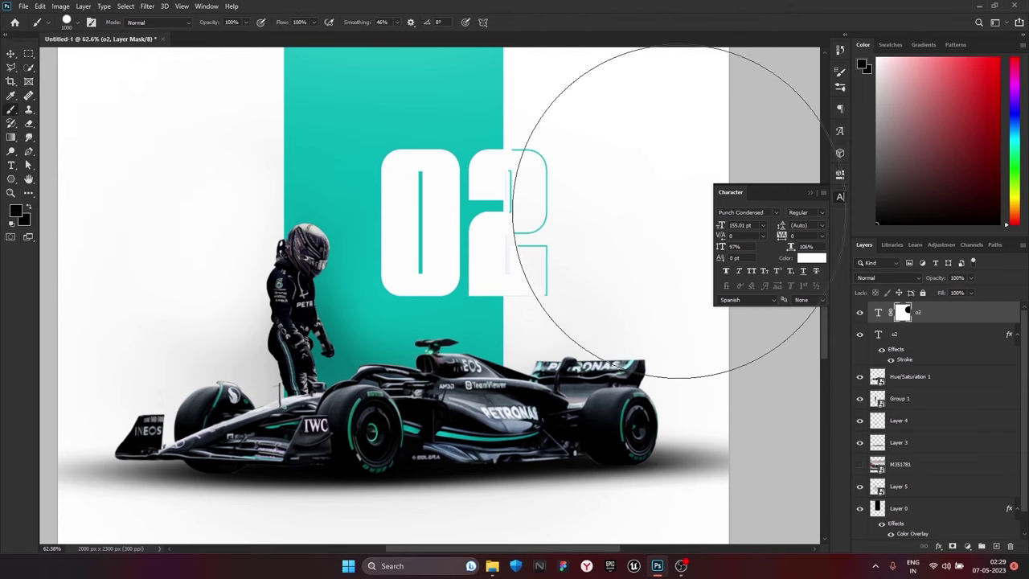
scroll(659, 282, "up", 3)
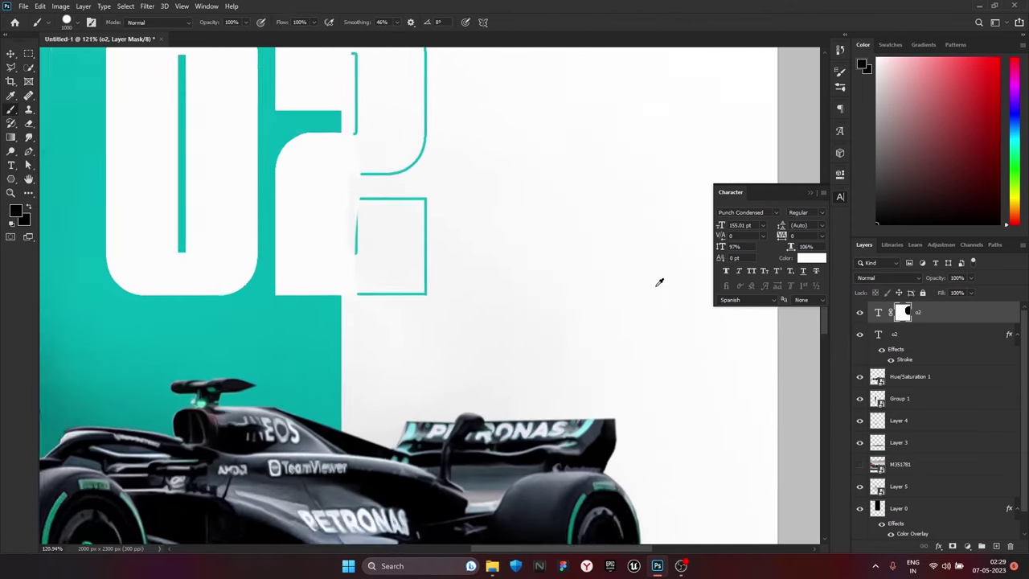
scroll(659, 282, "up", 2)
key("bracketright")
key("bracketright")
key("bracketright")
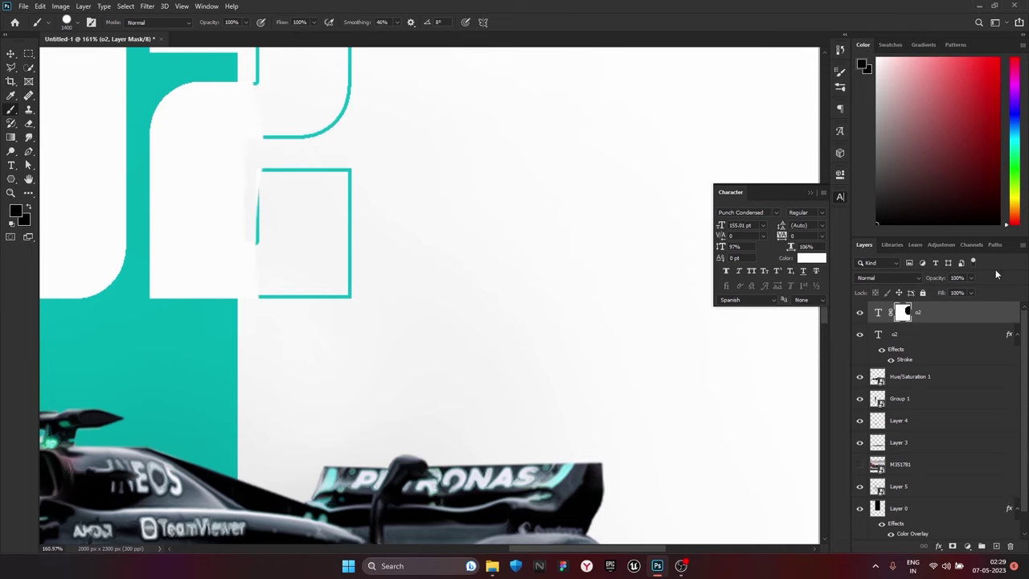
scroll(669, 278, "down", 2)
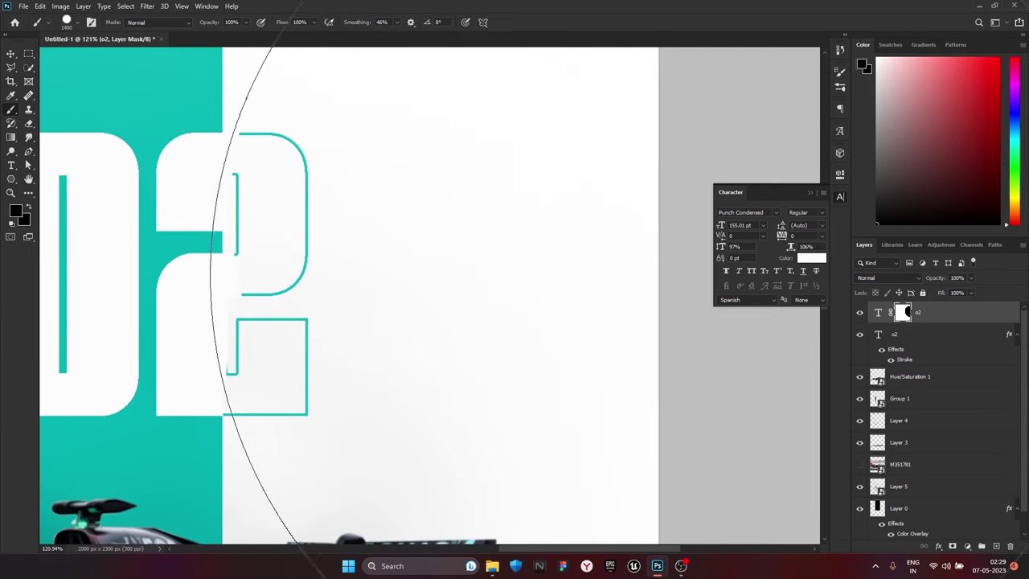
left_click_drag(711, 290, 728, 329)
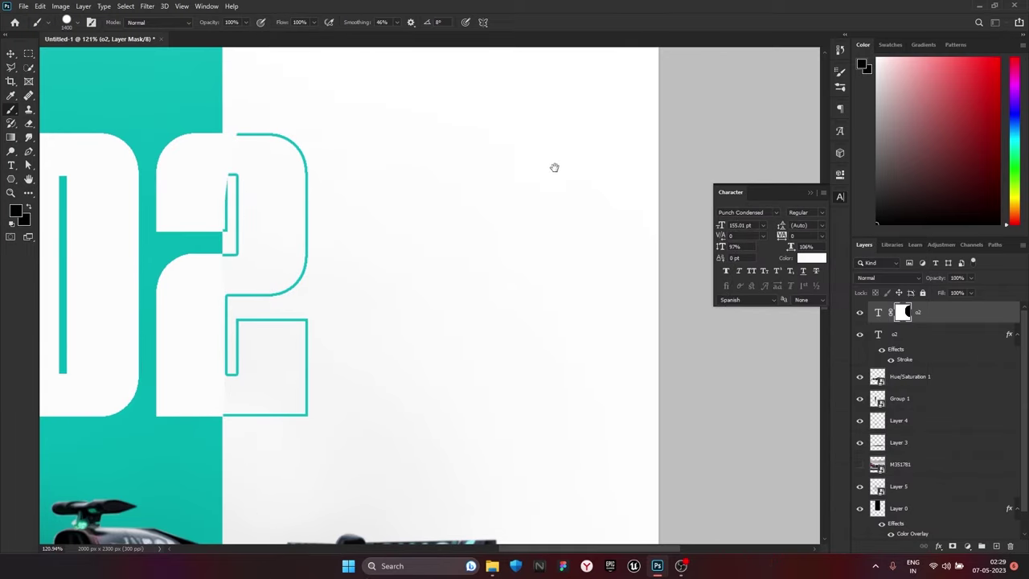
left_click_drag(553, 167, 493, 354)
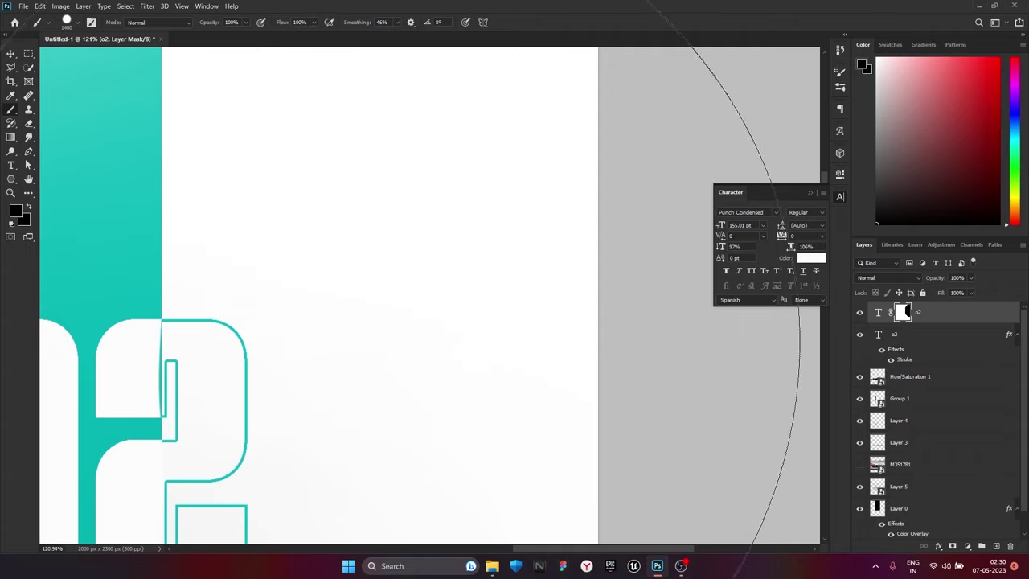
scroll(321, 265, "down", 5)
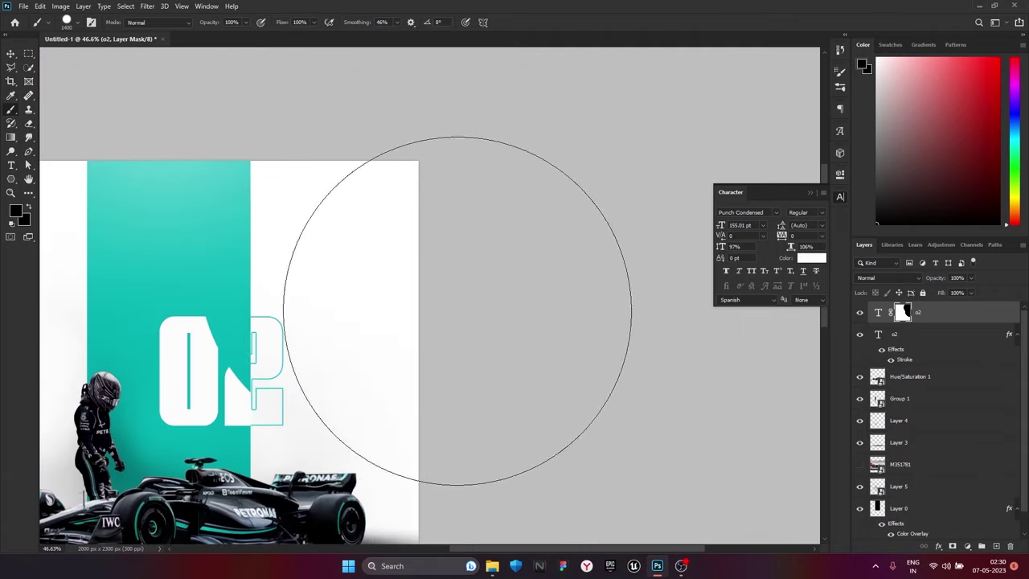
Switch to white with a much smaller brush to refine the mask edges
left_click(15, 210)
key("Return")
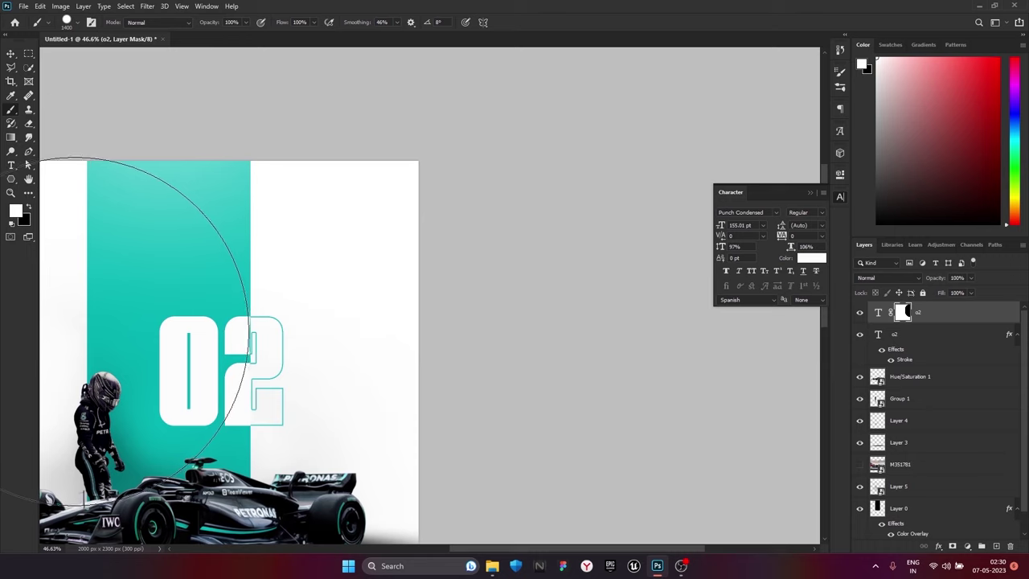
scroll(113, 331, "up", 5)
key("bracketleft")
key("bracketleft")
key("bracketleft")
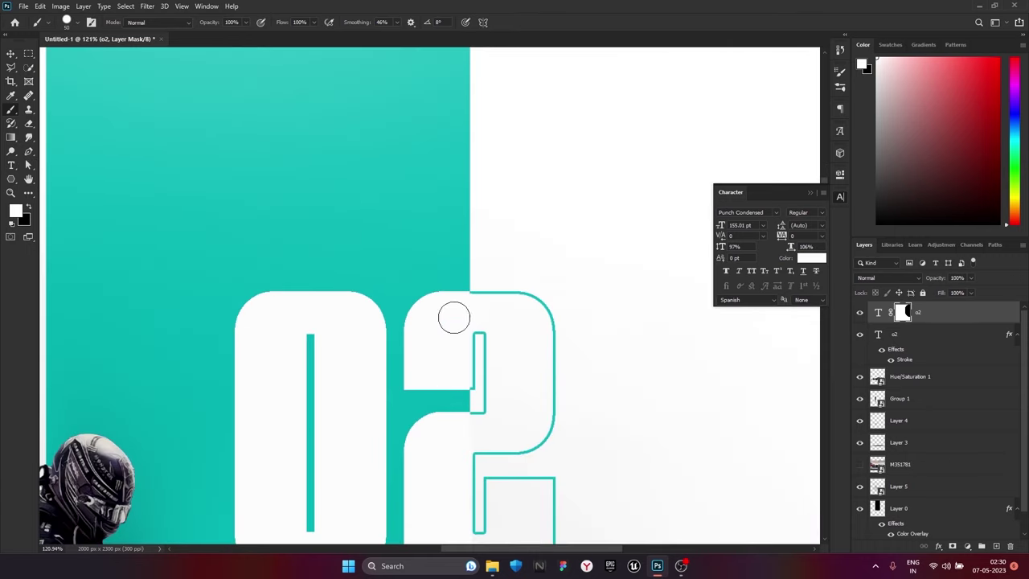
scroll(441, 363, "down", 5)
Place pngwing.com (7).png from Downloads into the poster and resize it at the bottom
key("v")
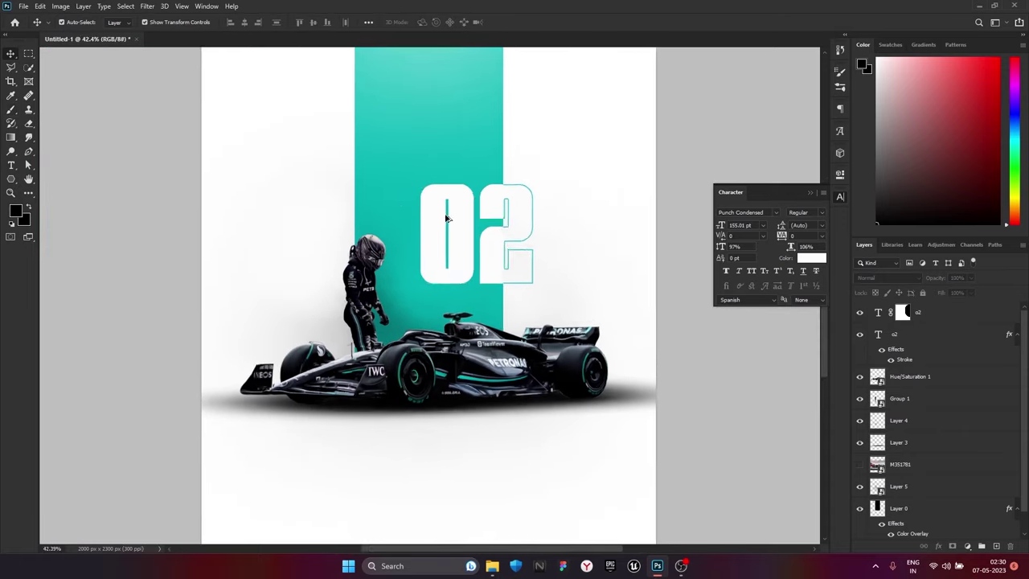
key("ctrl+0")
left_click(492, 565)
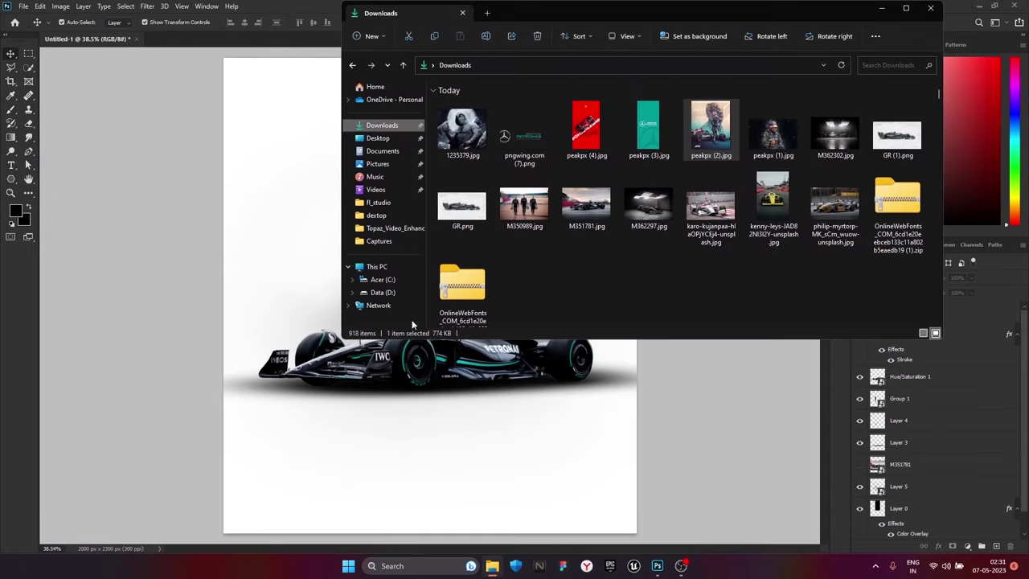
left_click_drag(518, 152, 329, 270)
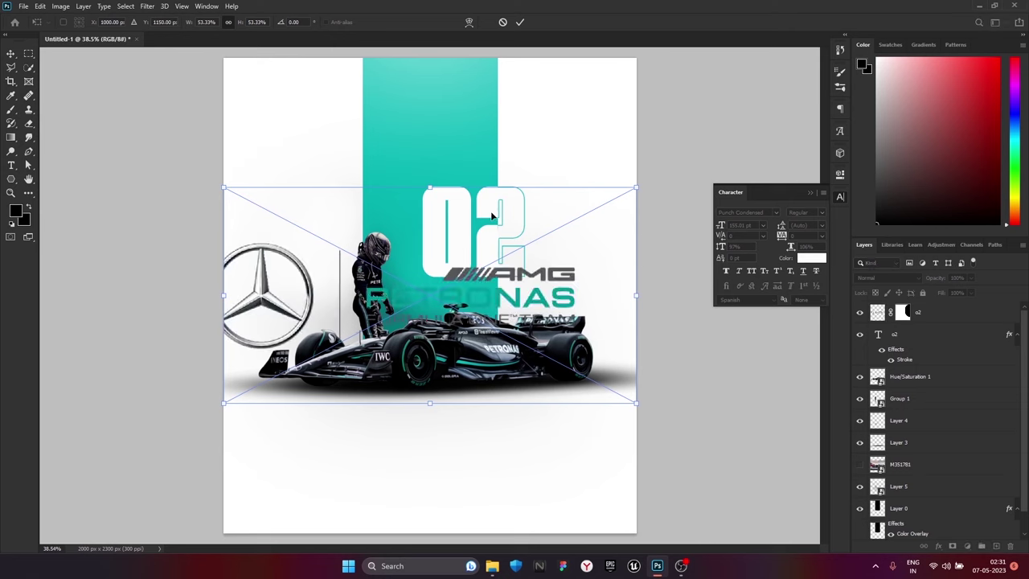
left_click_drag(457, 346, 488, 455)
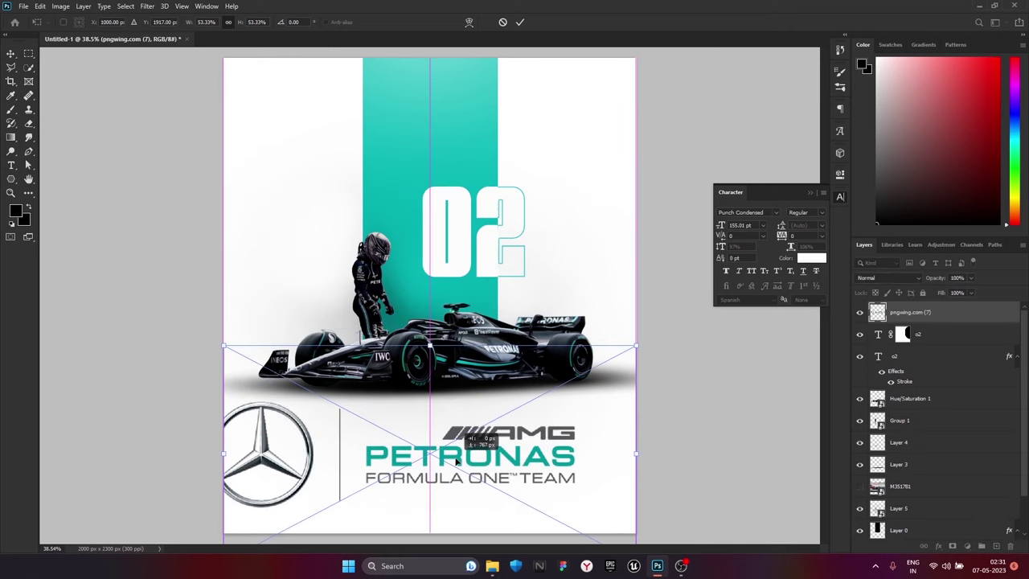
left_click_drag(659, 448, 619, 452)
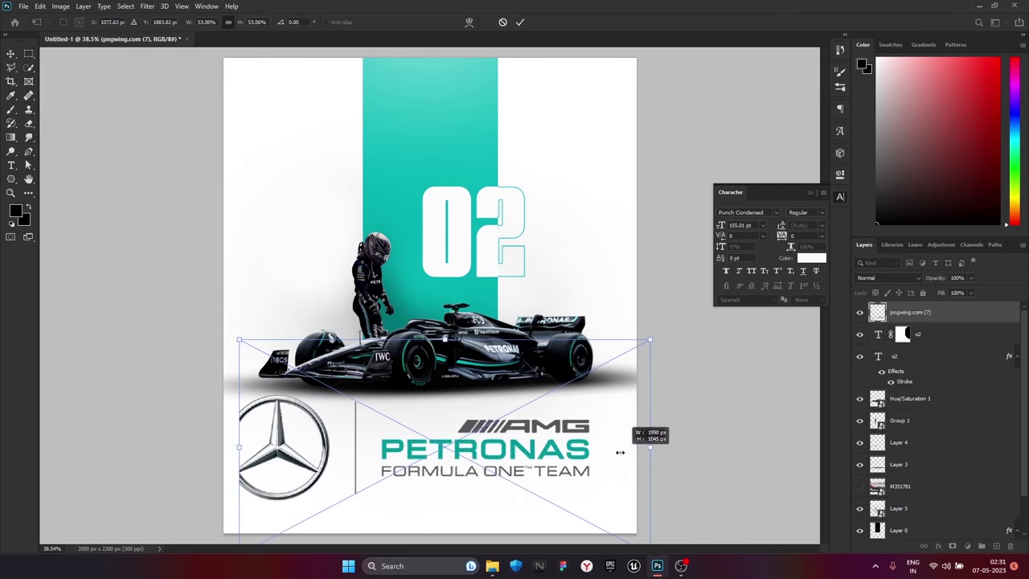
Convert the logo to a Smart Object, move it beside the 02, then drag in pngwing.com (8)
left_click(832, 286)
key("b")
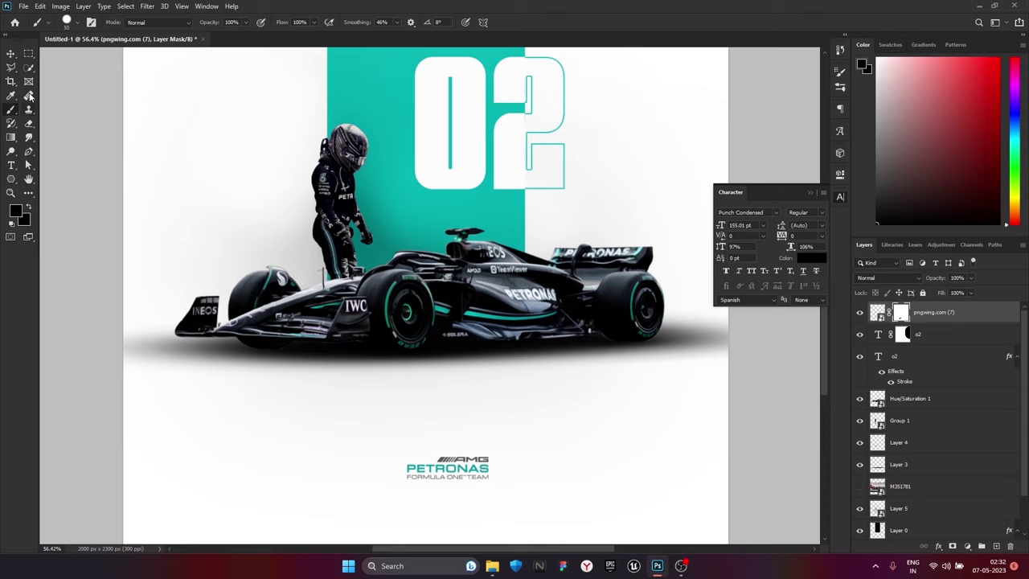
left_click(9, 53)
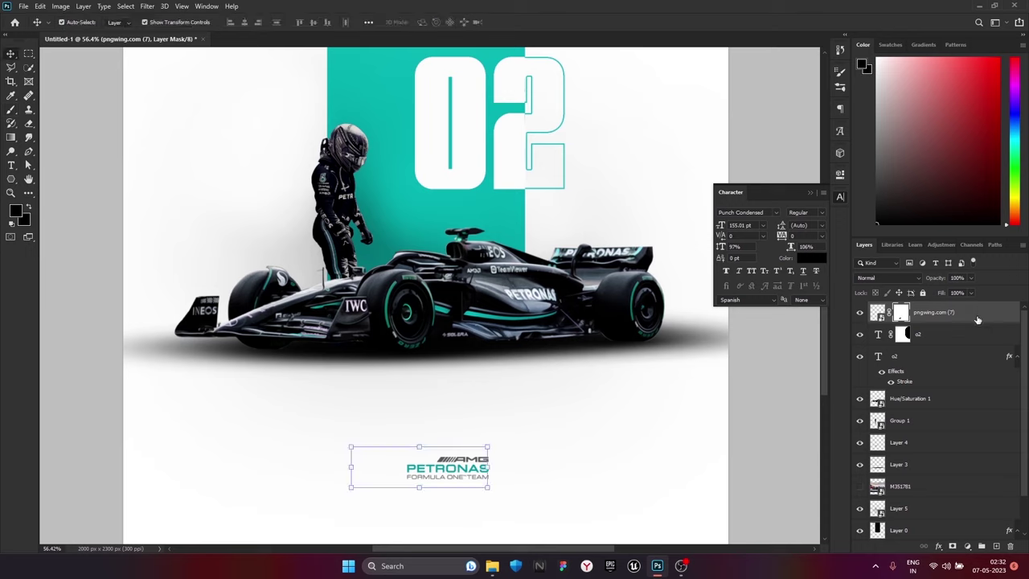
right_click(977, 321)
left_click(892, 207)
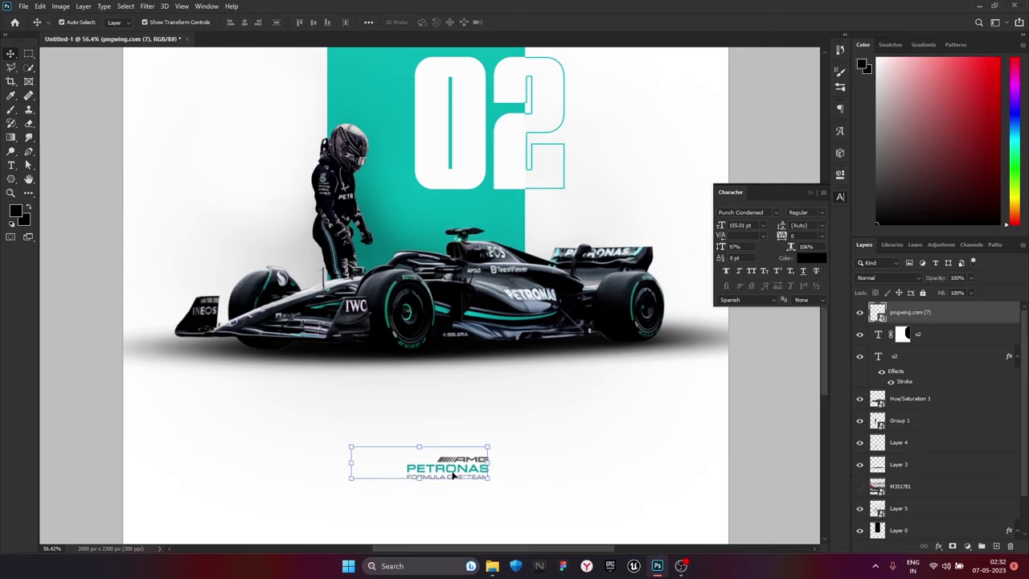
mouse_move(482, 468)
left_mouse_down()
mouse_move(686, 187)
mouse_move(656, 181)
left_mouse_up()
scroll(606, 235, "down", 2)
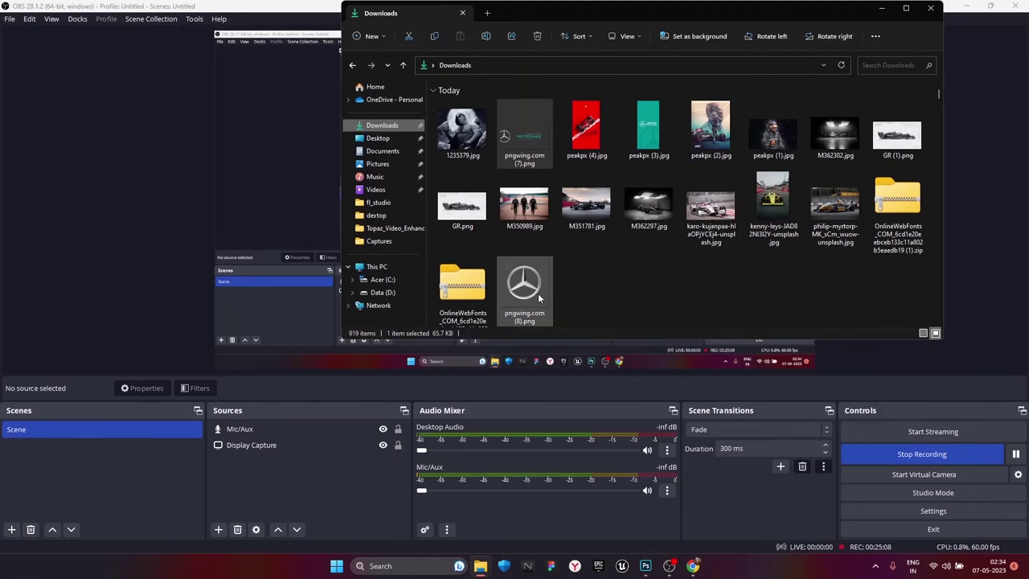
mouse_move(524, 290)
left_mouse_down()
mouse_move(667, 551)
mouse_move(385, 309)
left_mouse_up()
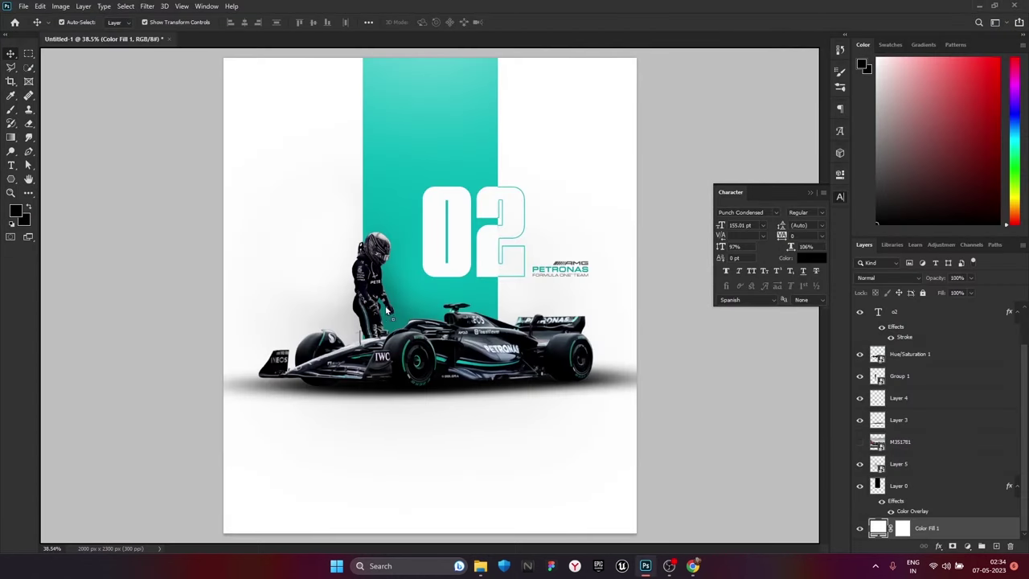
Commit the placed Mercedes star and move its layer above the title and logo
left_click_drag(430, 271, 430, 274)
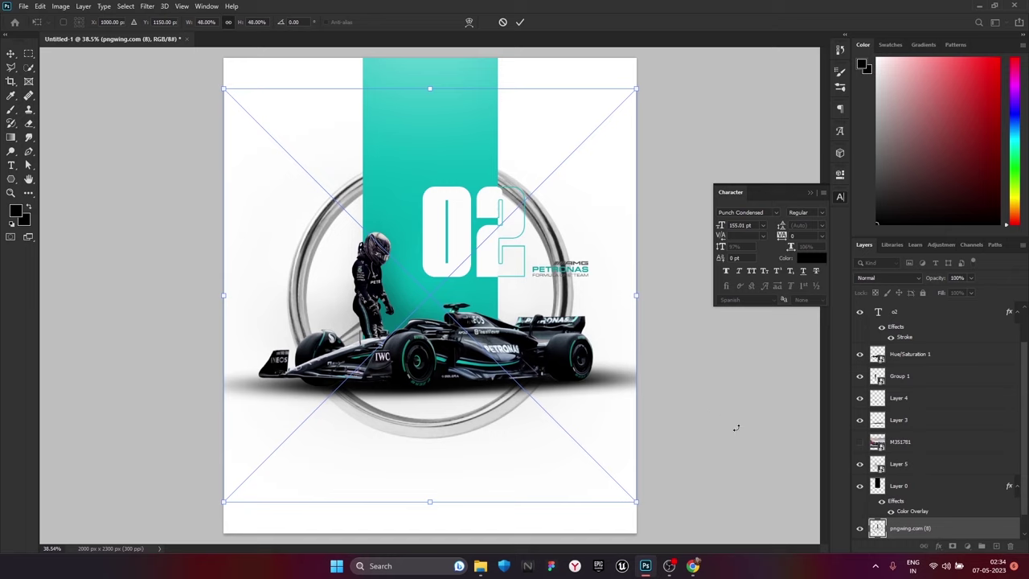
left_click_drag(964, 533, 964, 312)
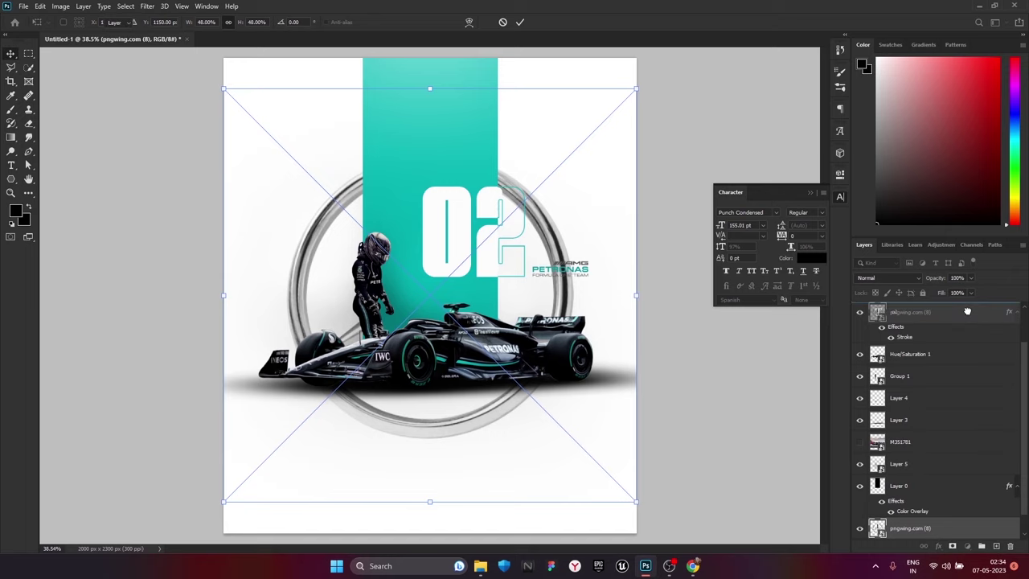
key("Return")
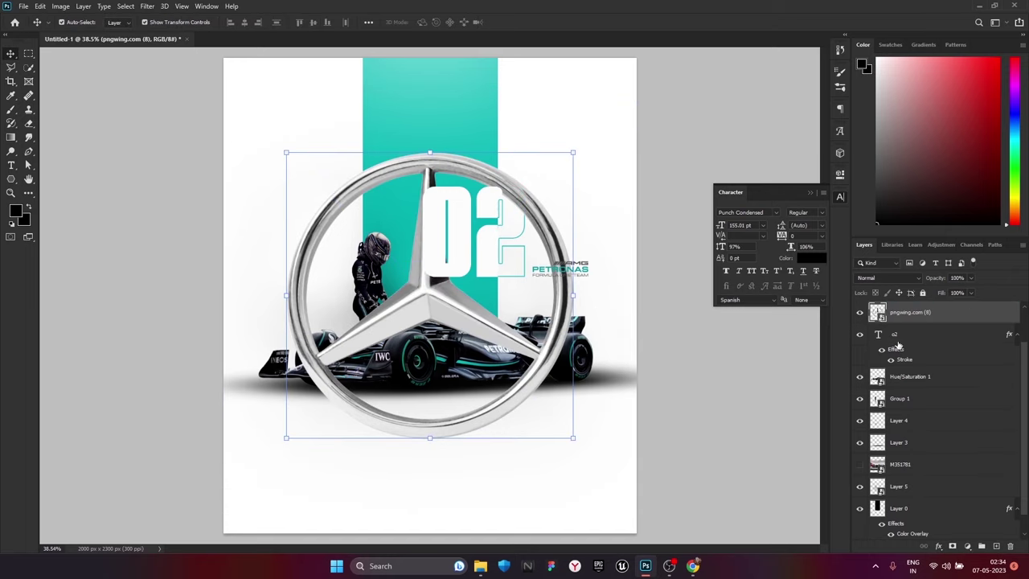
scroll(954, 359, "up", 2)
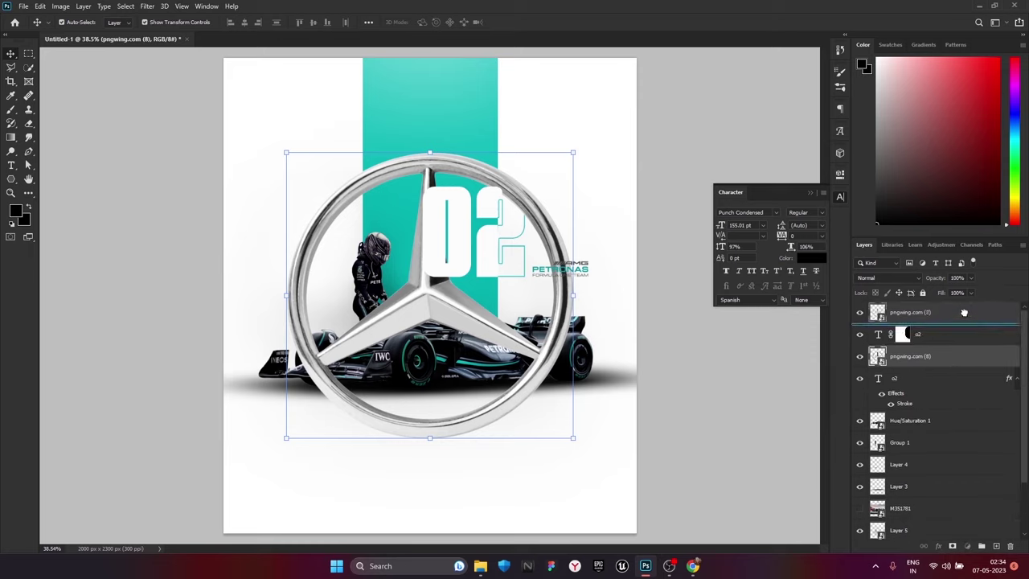
left_click_drag(965, 362, 965, 309)
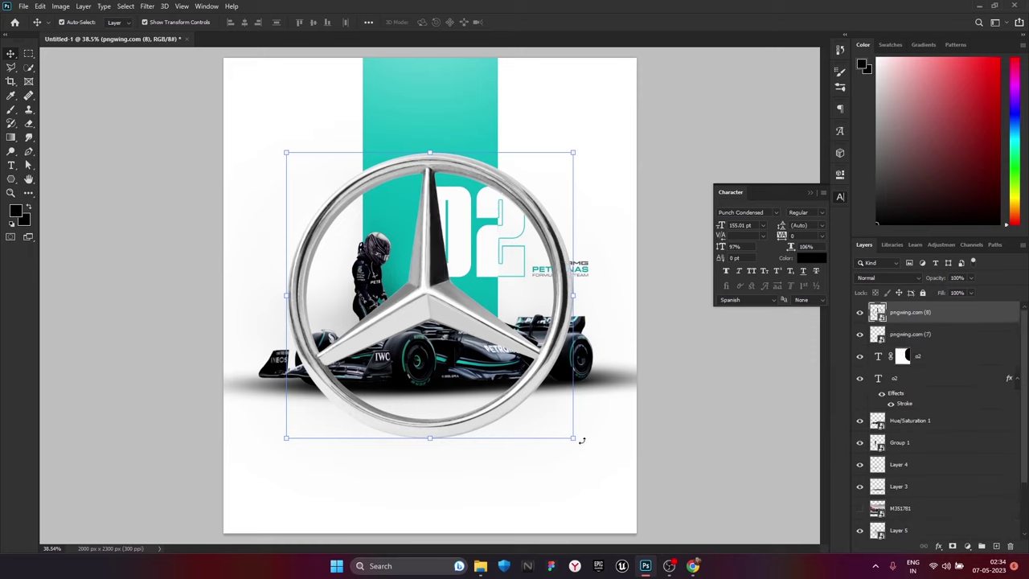
Shrink the Mercedes star to a small emblem below the car, then bring up the Downloads window
left_click_drag(574, 438, 626, 474)
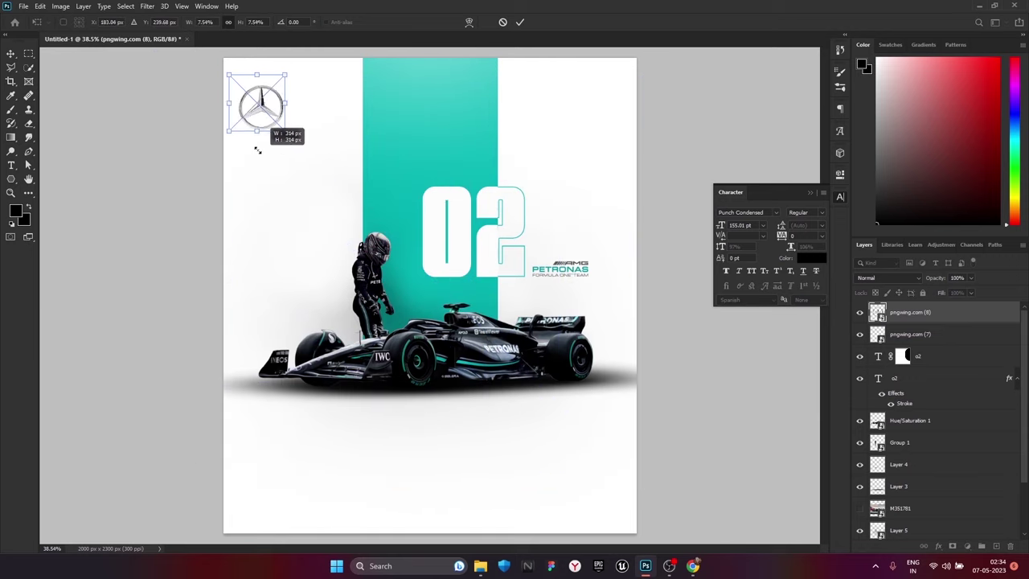
left_click_drag(643, 488, 252, 125)
key("Return")
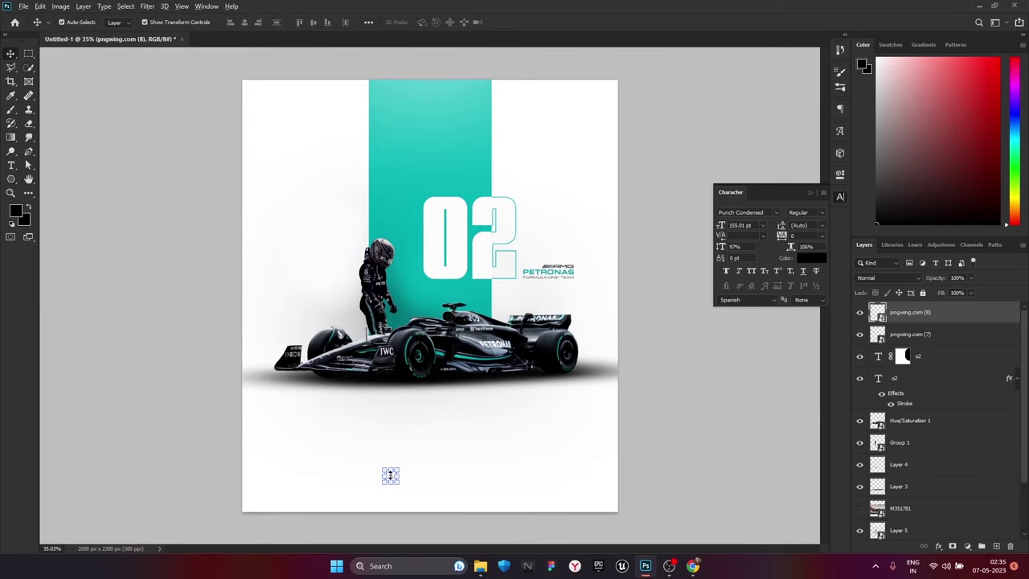
scroll(391, 477, "up", 2)
scroll(390, 478, "up", 2)
scroll(392, 490, "up", 3)
scroll(394, 496, "up", 2)
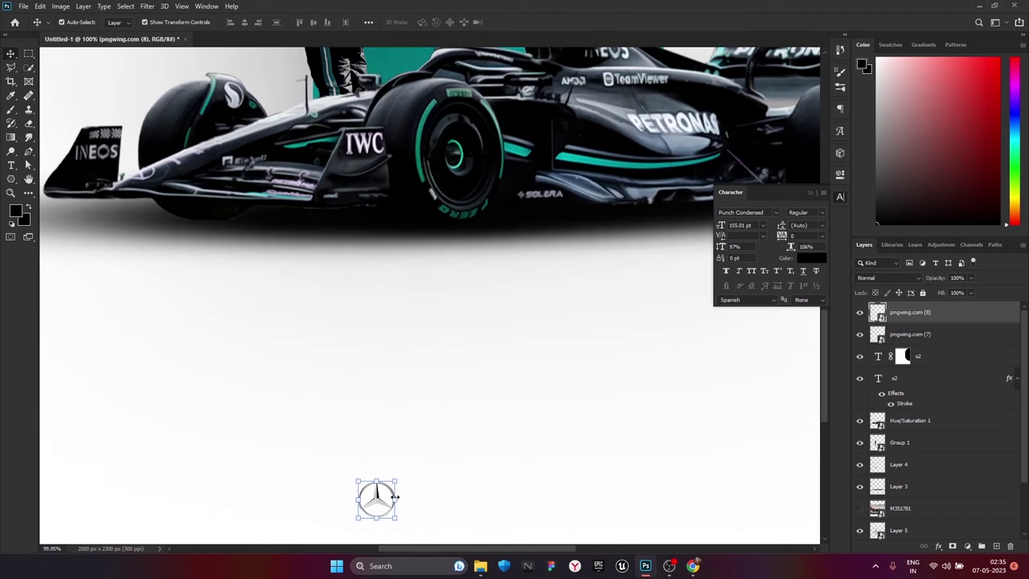
scroll(259, 288, "down", 2)
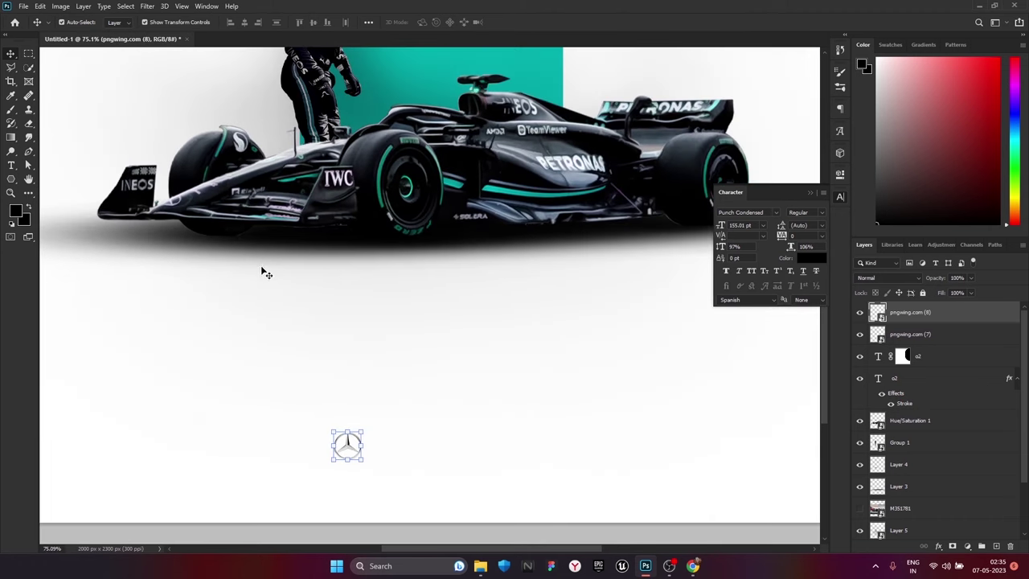
scroll(354, 308, "down", 1)
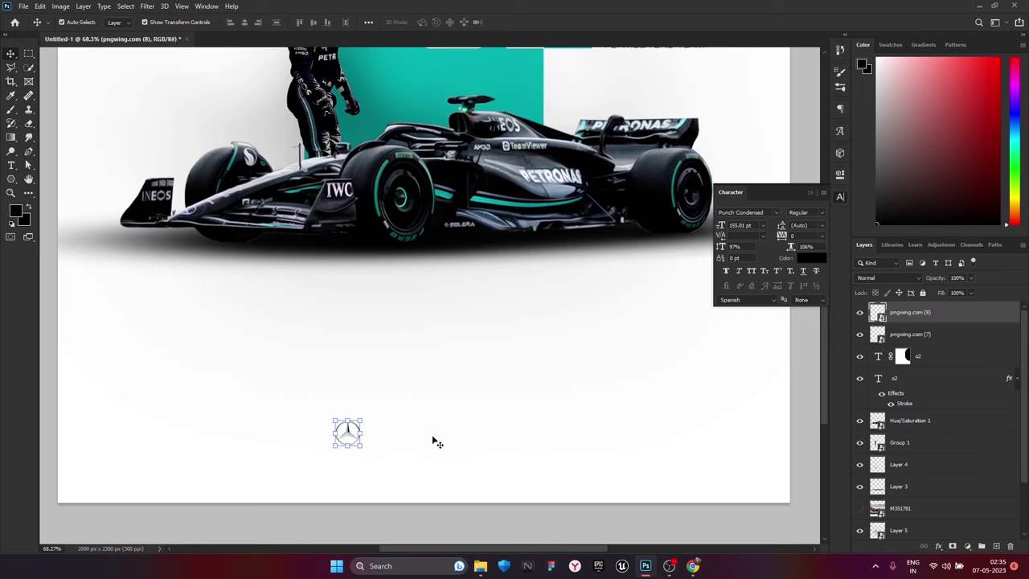
scroll(515, 336, "down", 1)
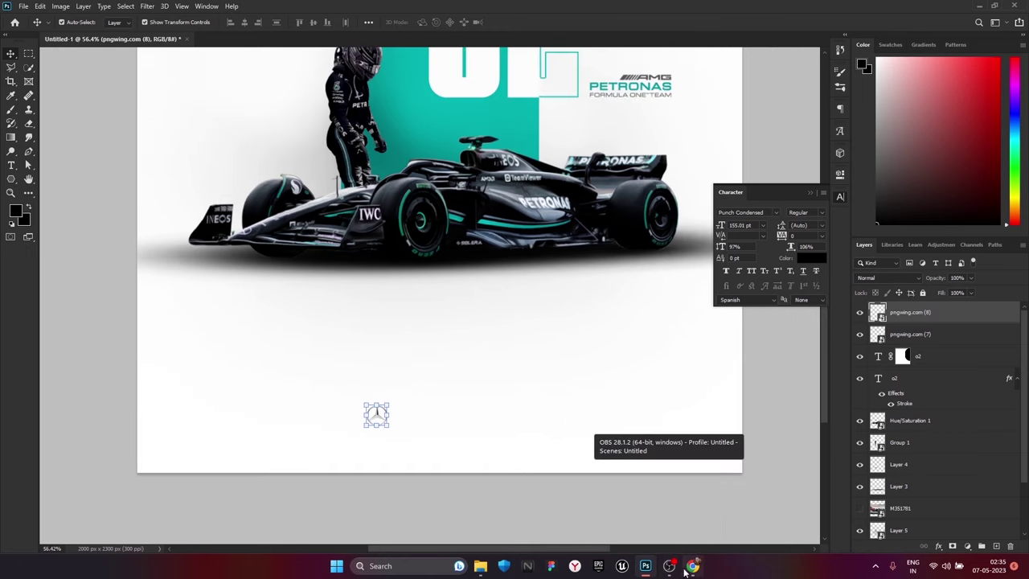
left_click(669, 565)
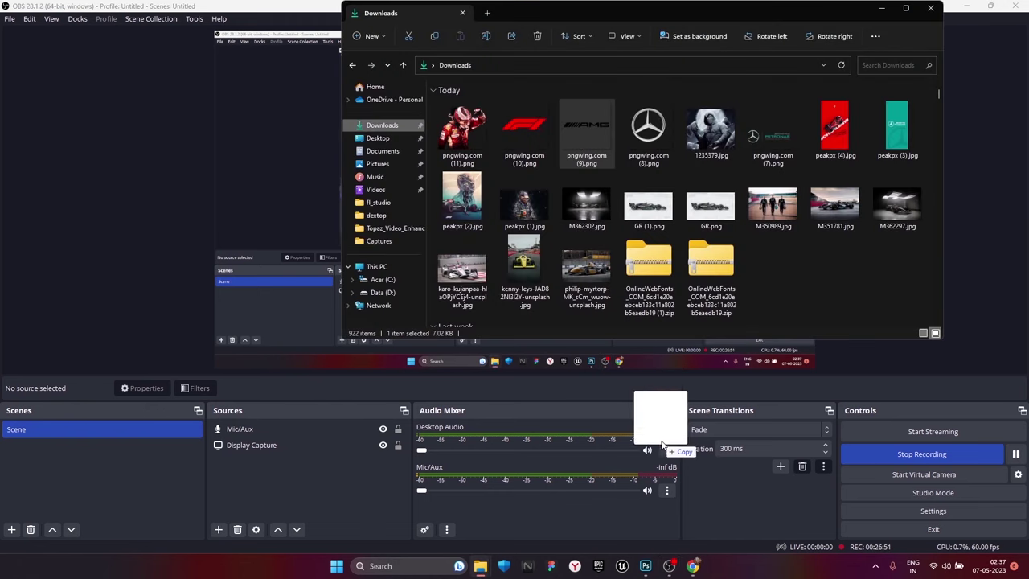
Place the AMG logo image on the poster and shrink it to a small size
left_click(648, 564)
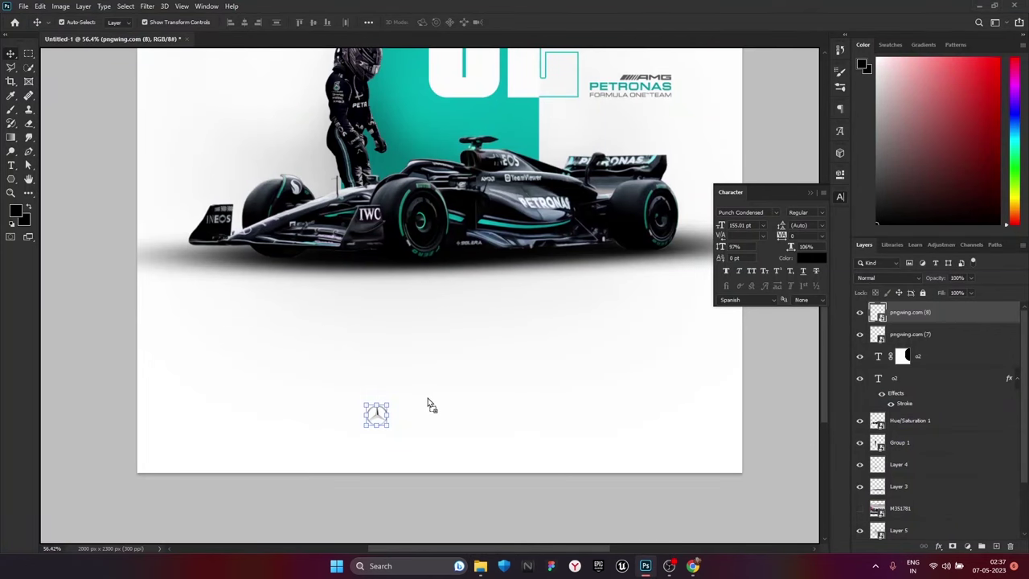
left_click_drag(428, 398, 426, 396)
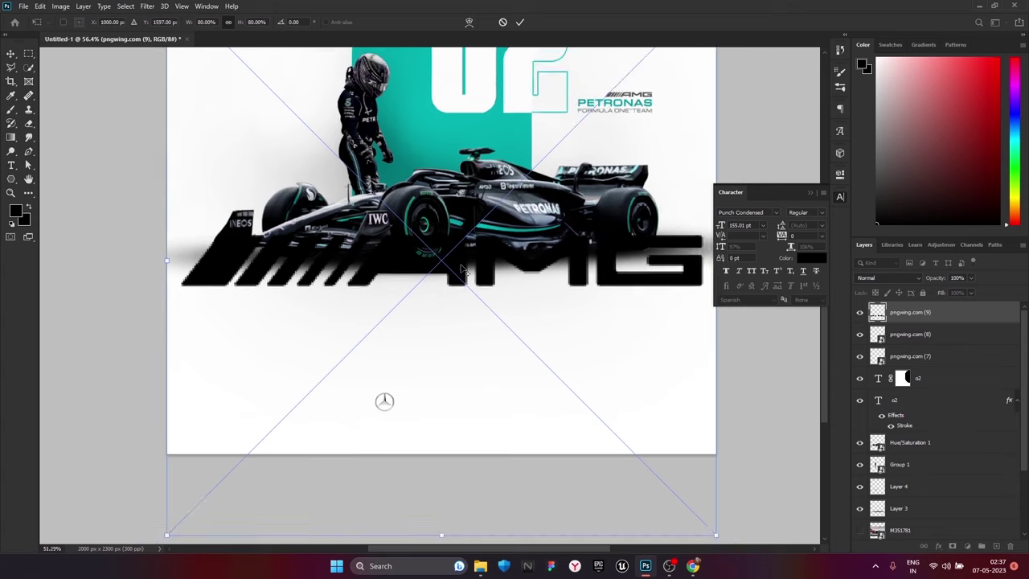
scroll(609, 330, "down", 3)
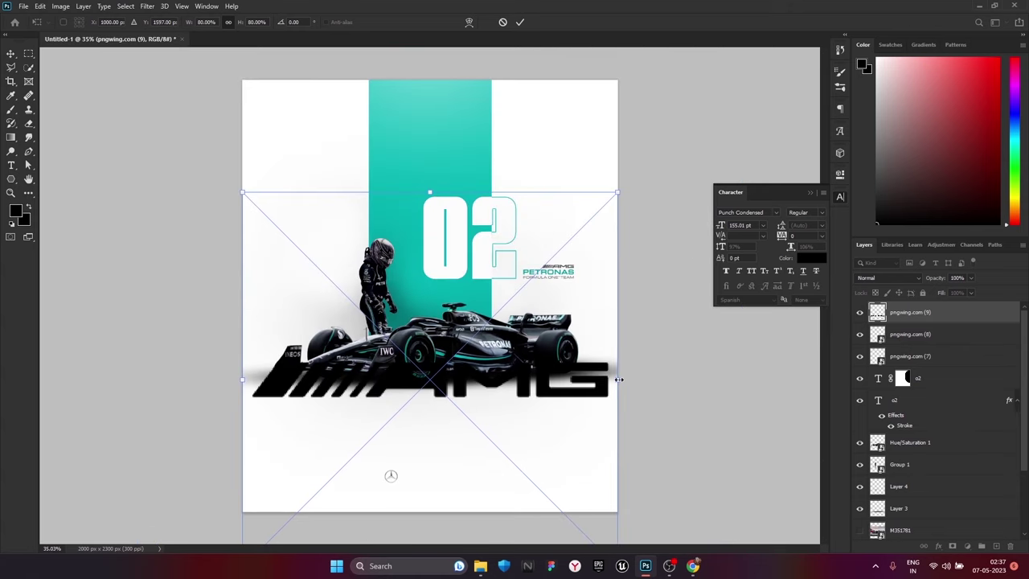
mouse_move(619, 379)
left_mouse_down()
mouse_move(290, 379)
mouse_move(435, 479)
mouse_move(453, 480)
left_mouse_up()
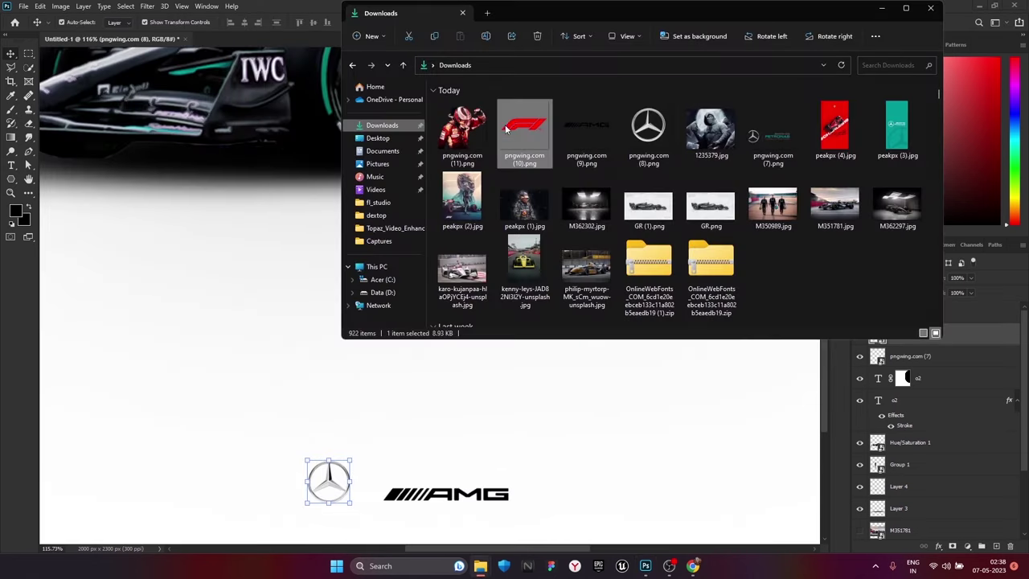
key("Return")
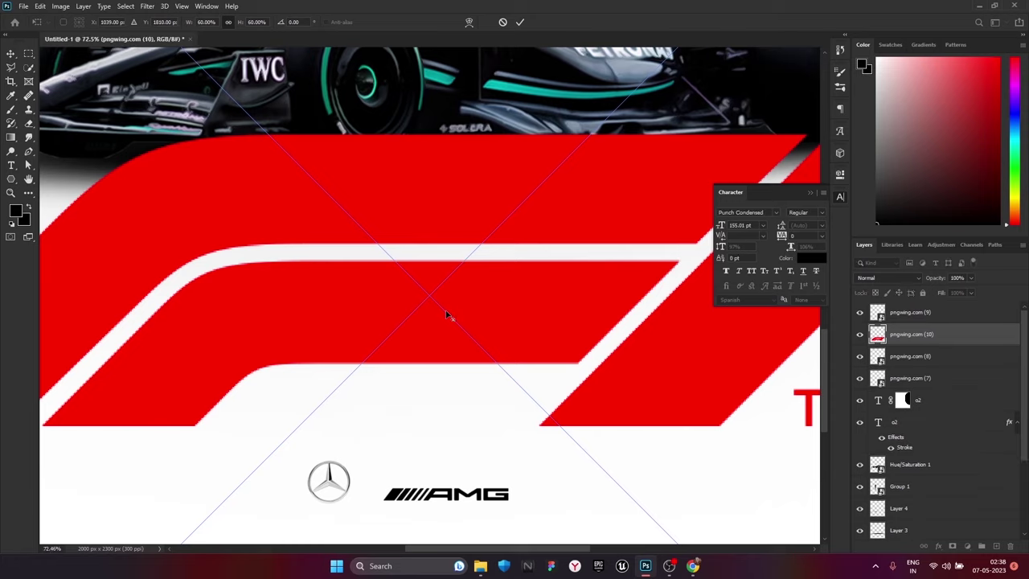
Scale the F1 logo to about half size and line it up above the AMG wordmark
scroll(445, 319, "down", 5)
scroll(704, 302, "down", 2)
mouse_move(603, 408)
left_mouse_down()
mouse_move(321, 391)
mouse_move(471, 424)
left_mouse_up()
scroll(475, 469, "up", 4)
scroll(507, 363, "down", 3)
left_click_drag(509, 294, 452, 345)
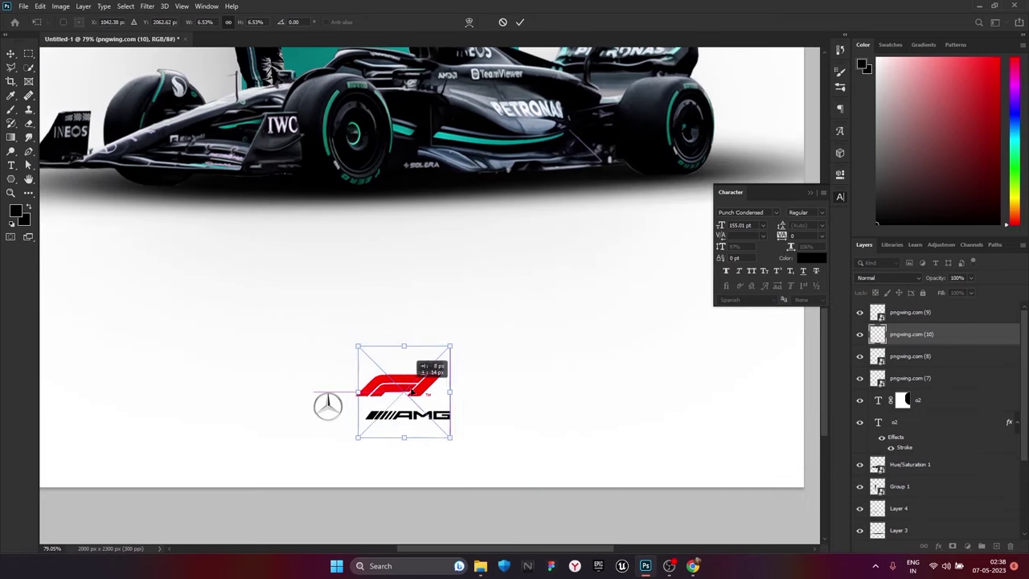
mouse_move(406, 390)
left_mouse_down()
mouse_move(418, 394)
mouse_move(382, 402)
left_mouse_up()
scroll(409, 408, "up", 3)
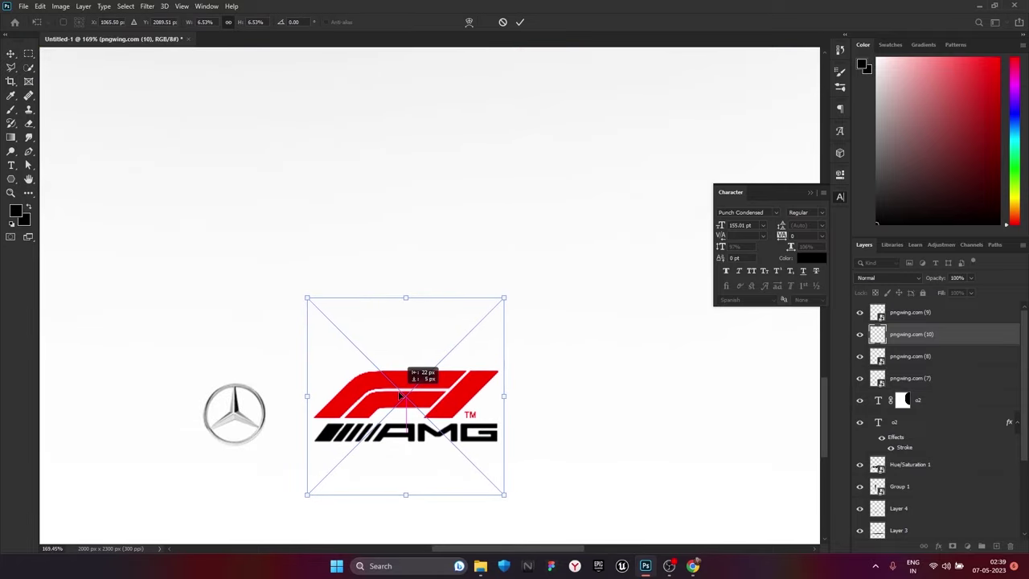
left_click_drag(500, 391, 422, 400)
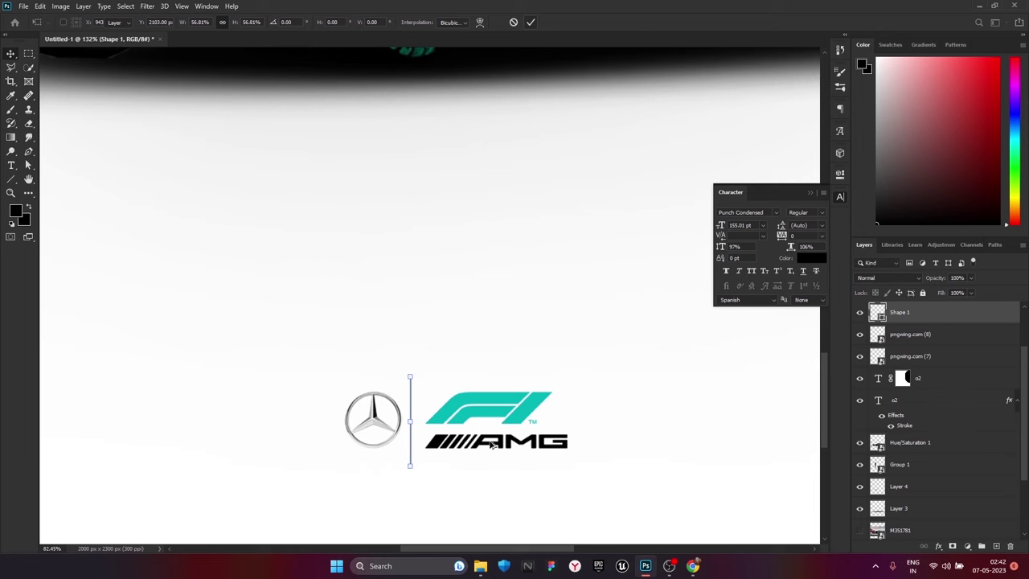
Fix the thin divider line in place between the logos
scroll(492, 444, "down", 3)
left_click(509, 496)
scroll(510, 496, "down", 3)
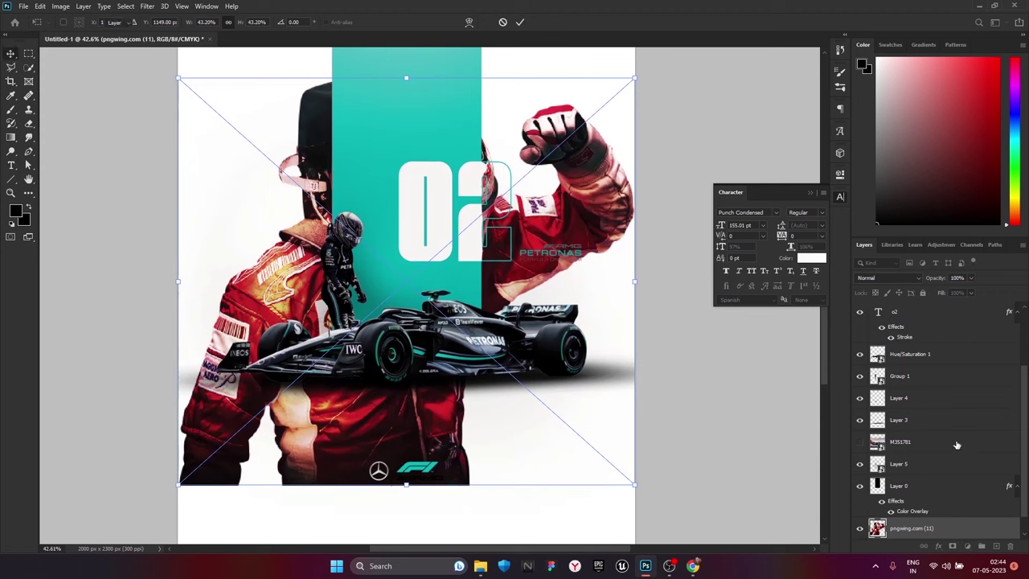
Move the big driver image higher in the layer stack, behind the car
mouse_move(924, 528)
left_mouse_down()
mouse_move(958, 291)
mouse_move(947, 320)
left_mouse_up()
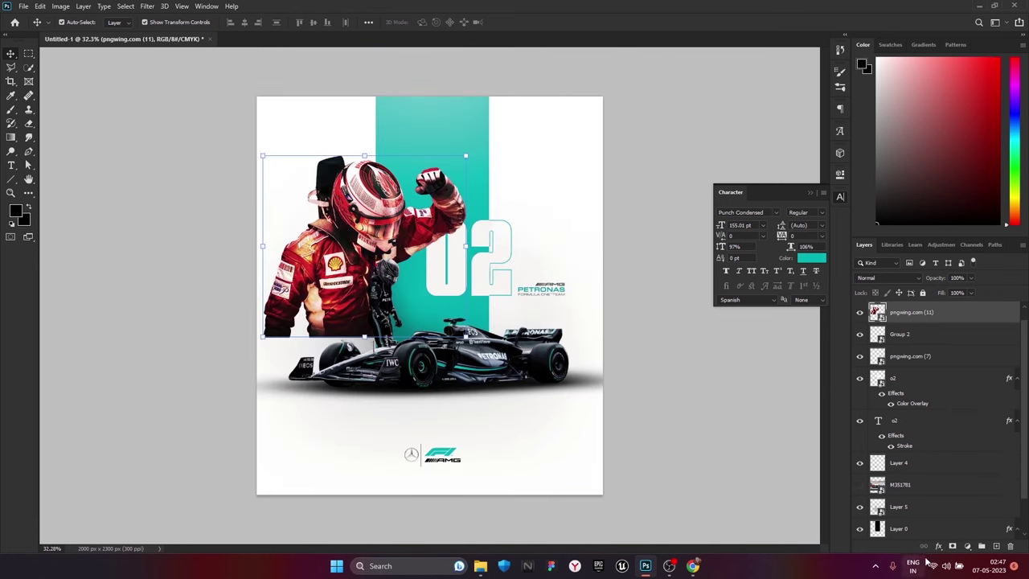
left_click(937, 548)
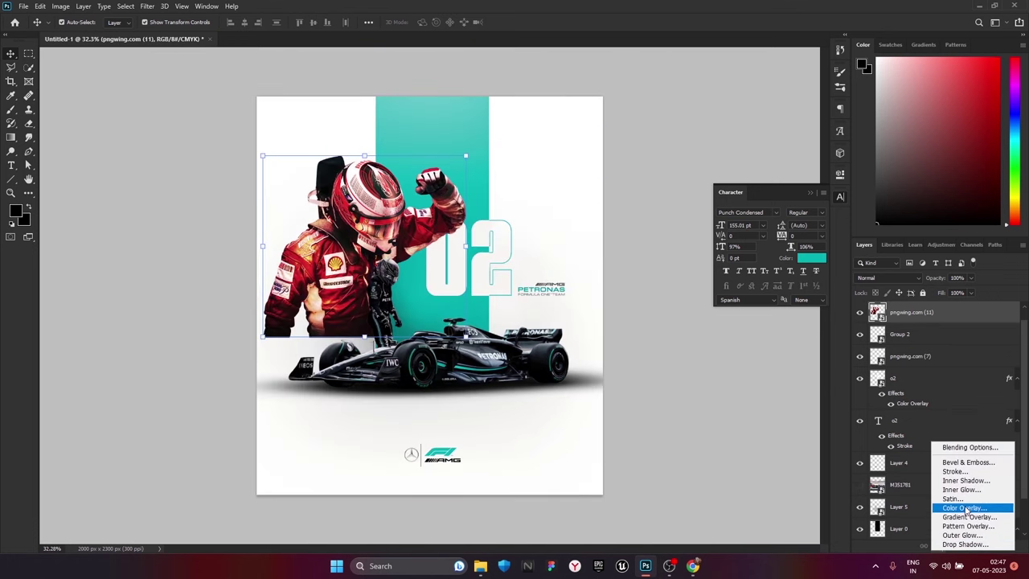
left_click(876, 563)
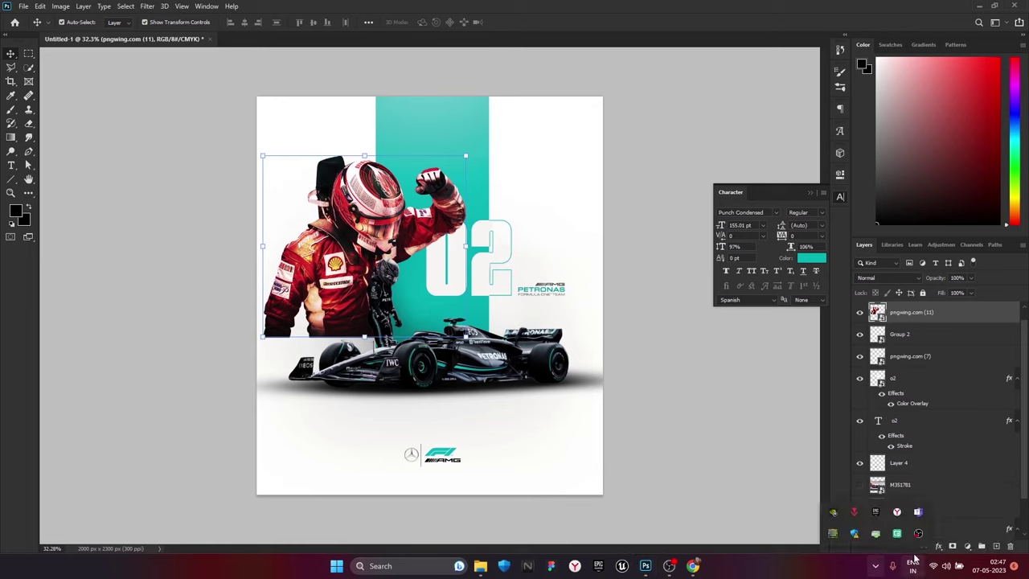
Desaturate the driver with a clipped Hue/Saturation layer at -100, then size the soft mask brush
left_click(968, 547)
left_click(991, 437)
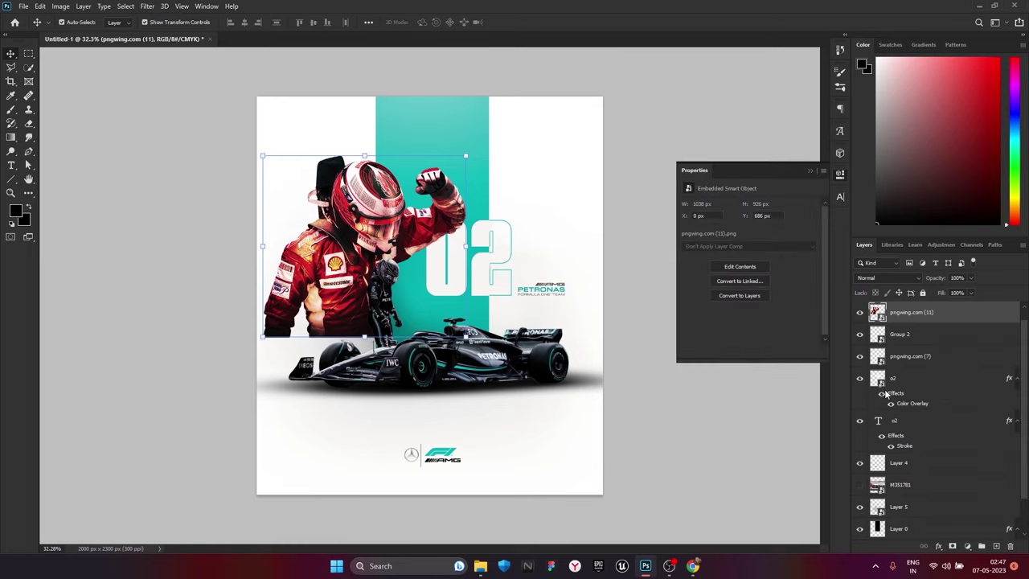
left_click_drag(748, 269, 541, 247)
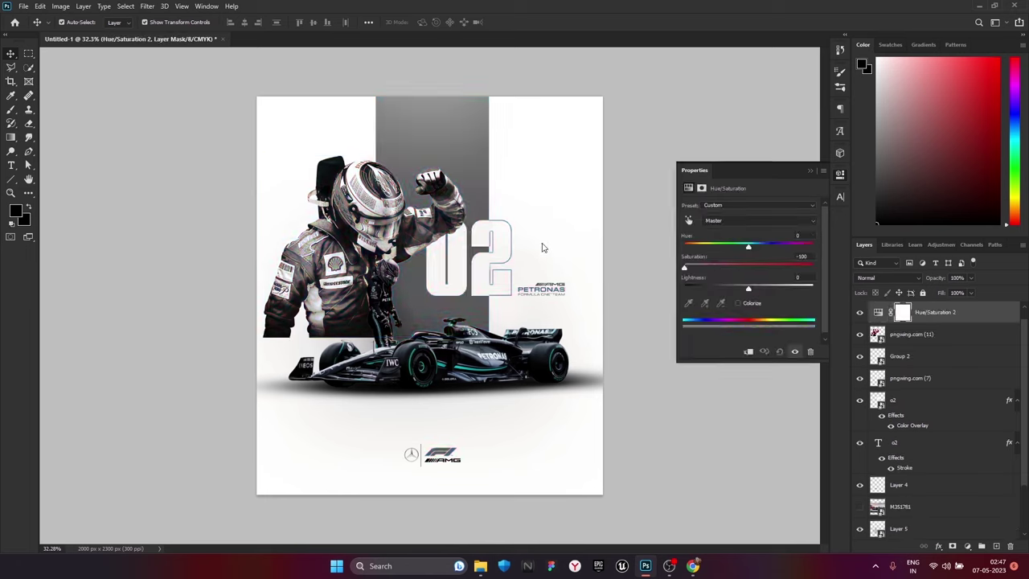
left_click(748, 353)
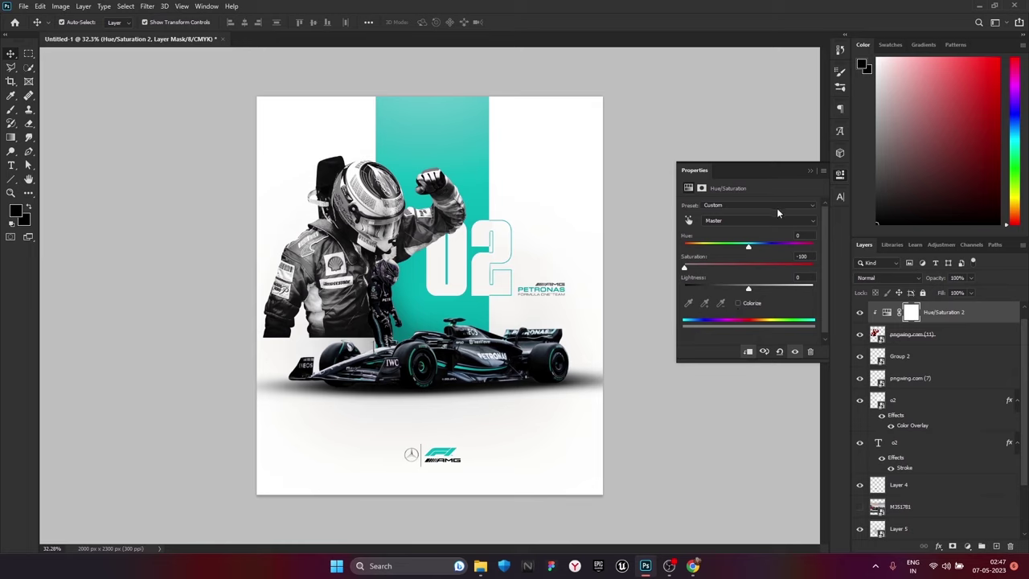
left_click(809, 172)
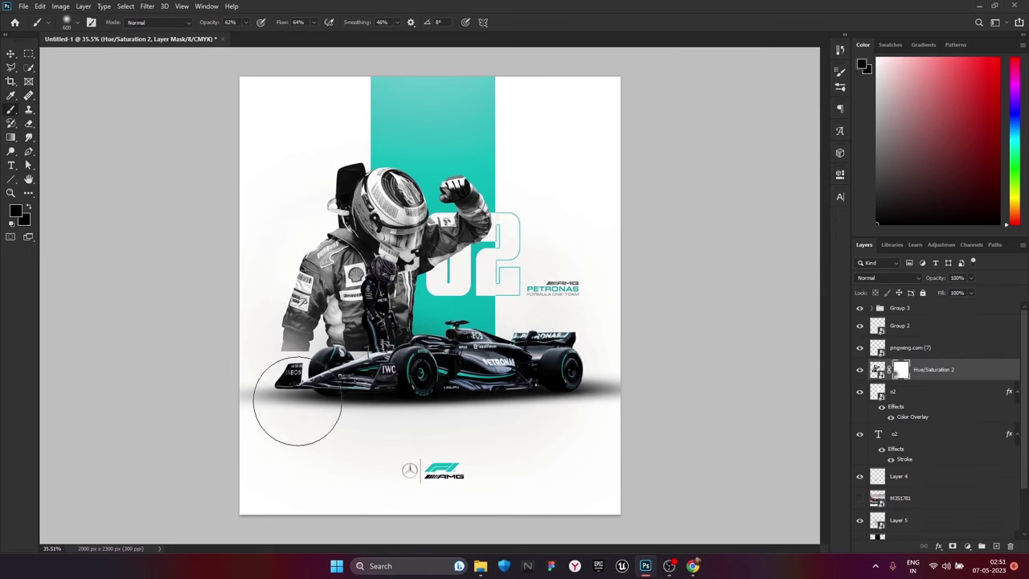
key("bracketleft")
key("bracketleft")
key("bracketleft")
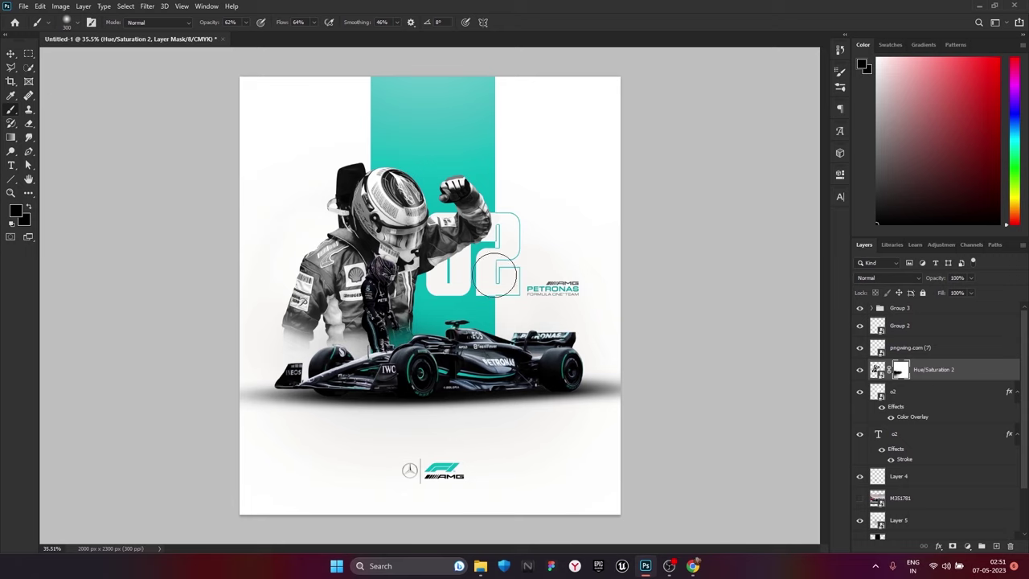
key("bracketright")
key("bracketright")
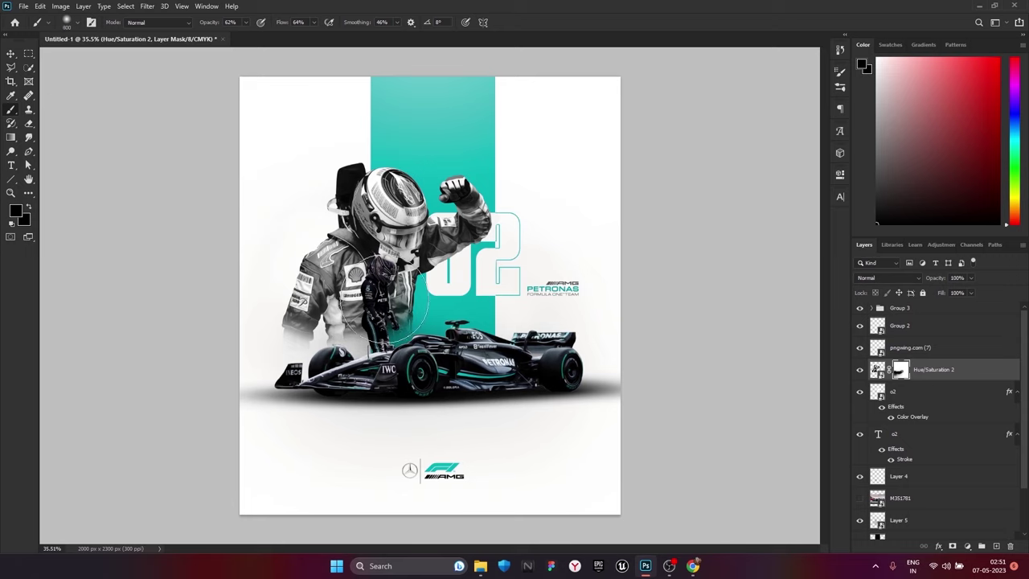
Add a white Drop Shadow to the standing driver's Group 1
left_click(9, 54)
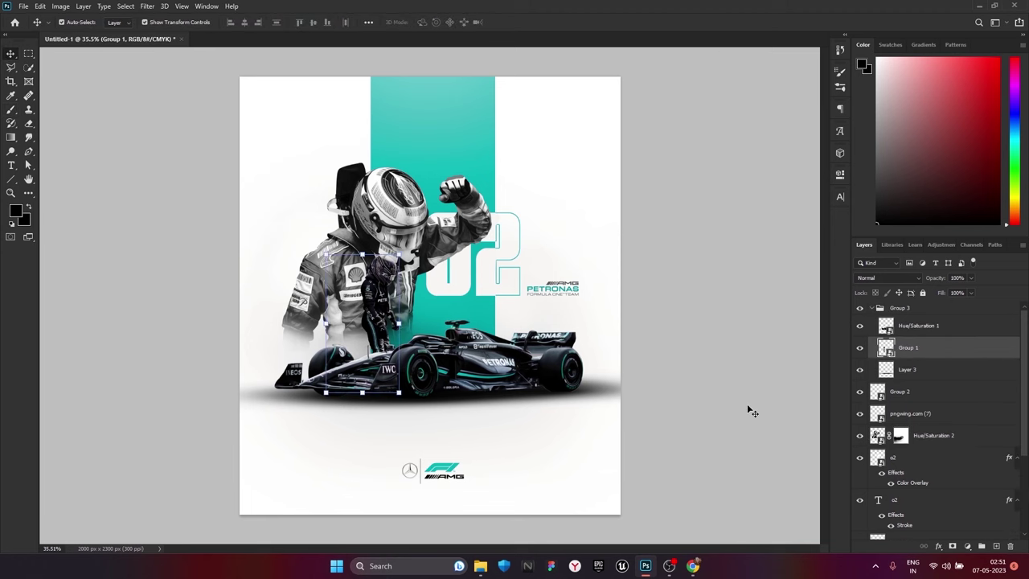
left_click(938, 546)
left_click(960, 543)
left_click(860, 102)
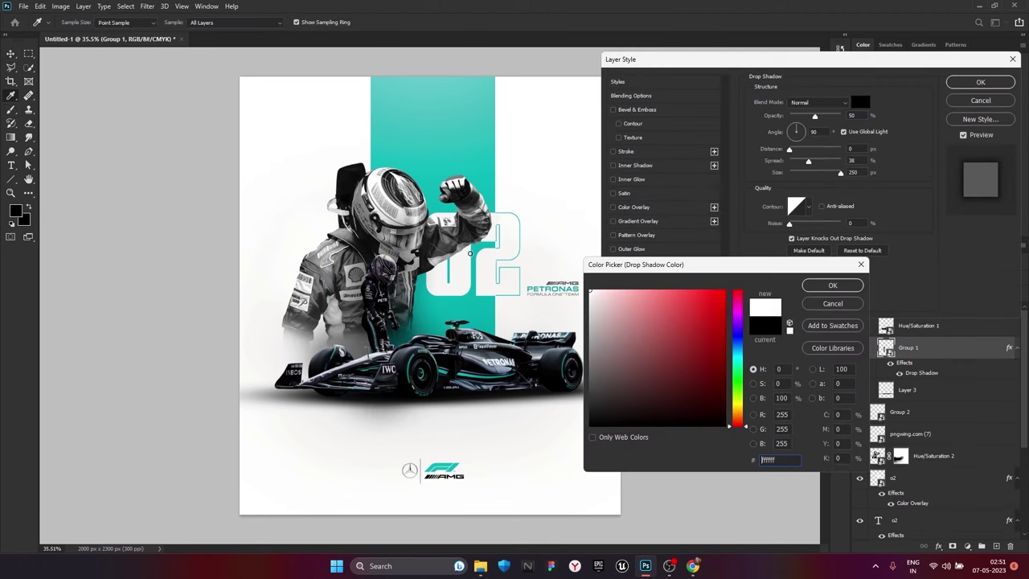
left_click(364, 298)
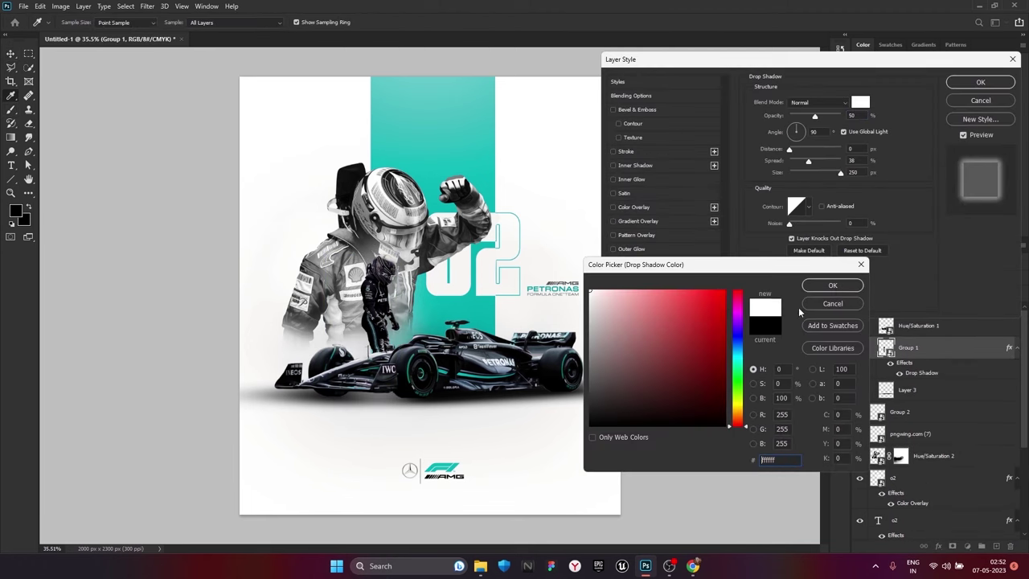
key("Return")
Set the shadow to Opacity 43, Distance 59, Spread 28, Size 147, and add Layer 6
left_click_drag(363, 315, 359, 289)
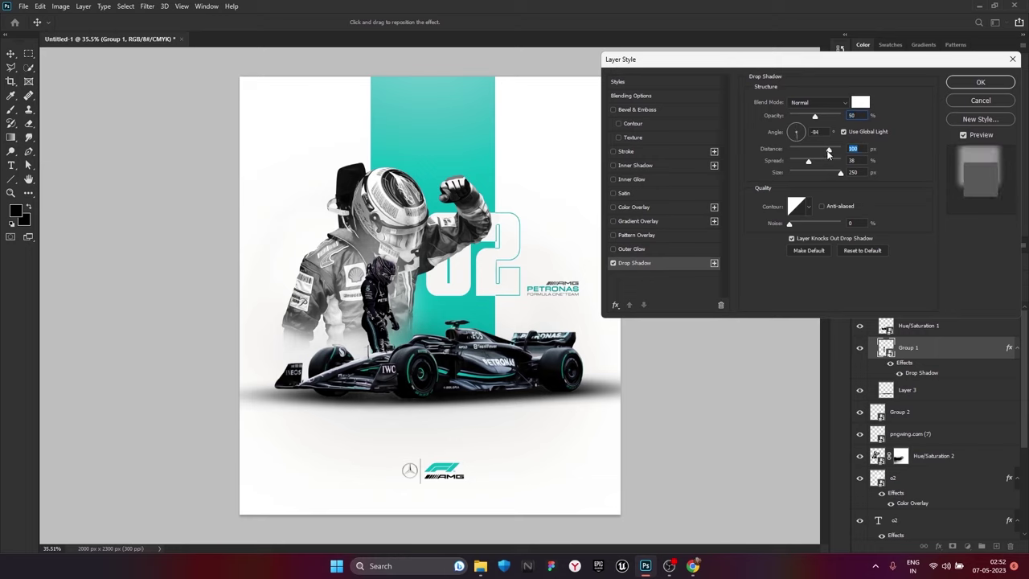
mouse_move(839, 173)
left_mouse_down()
mouse_move(820, 172)
mouse_move(817, 162)
left_mouse_up()
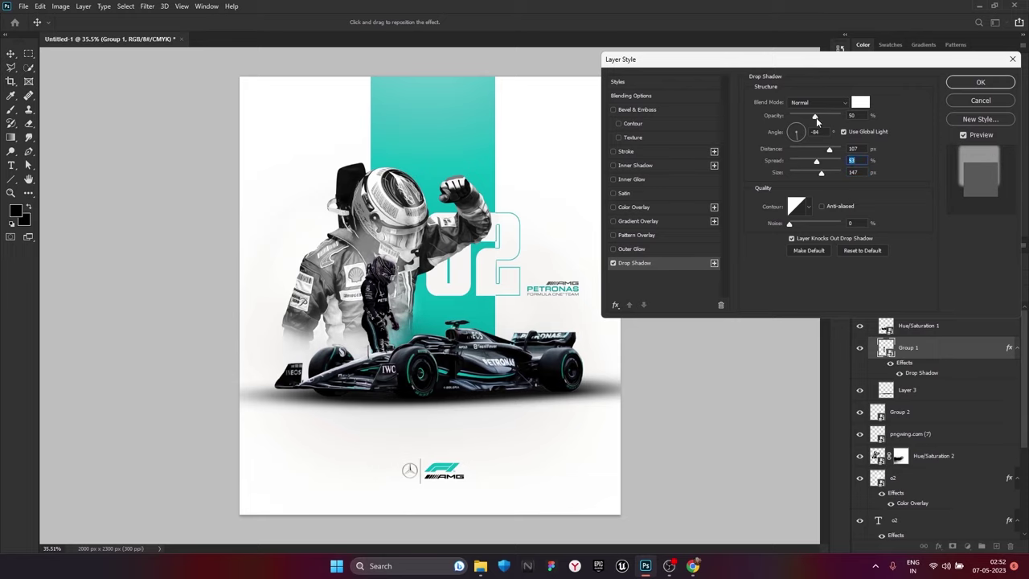
left_click_drag(815, 117, 810, 116)
left_click_drag(816, 162, 803, 162)
left_click_drag(380, 258, 400, 261)
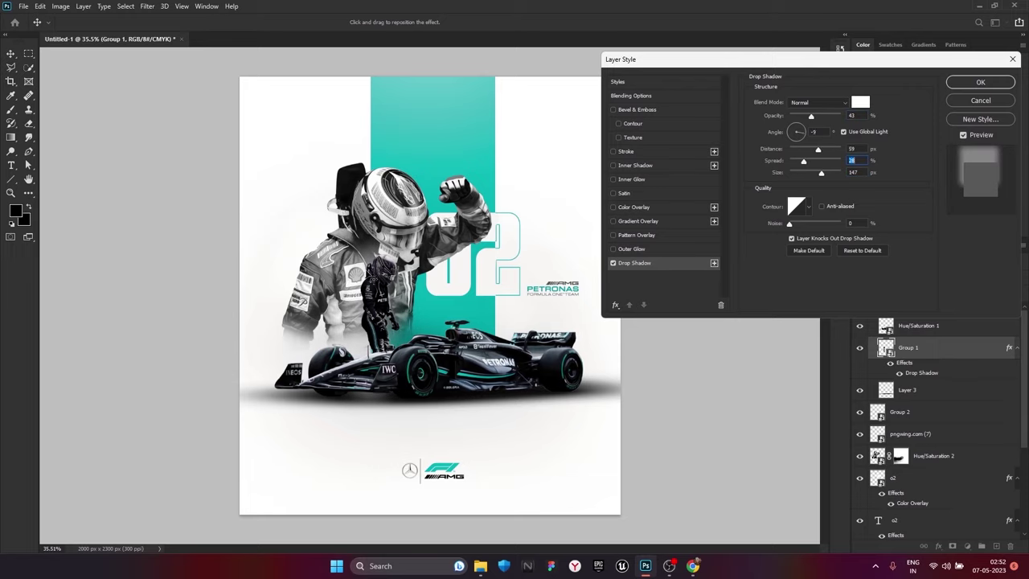
left_click(980, 82)
left_click(981, 546)
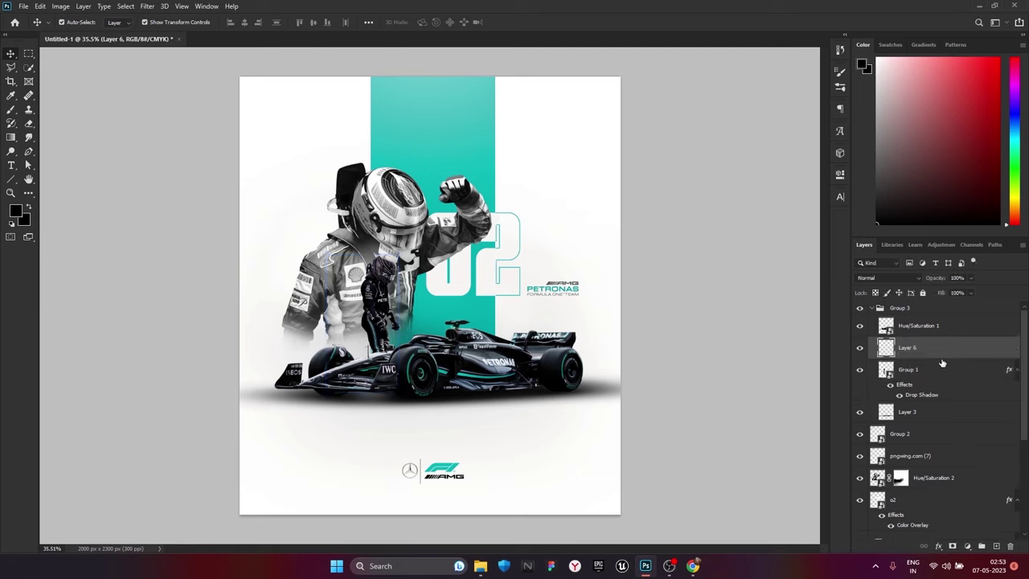
Merge a copy of the visible layers into Layer 7 and move it below Hue/Saturation 2
key("b")
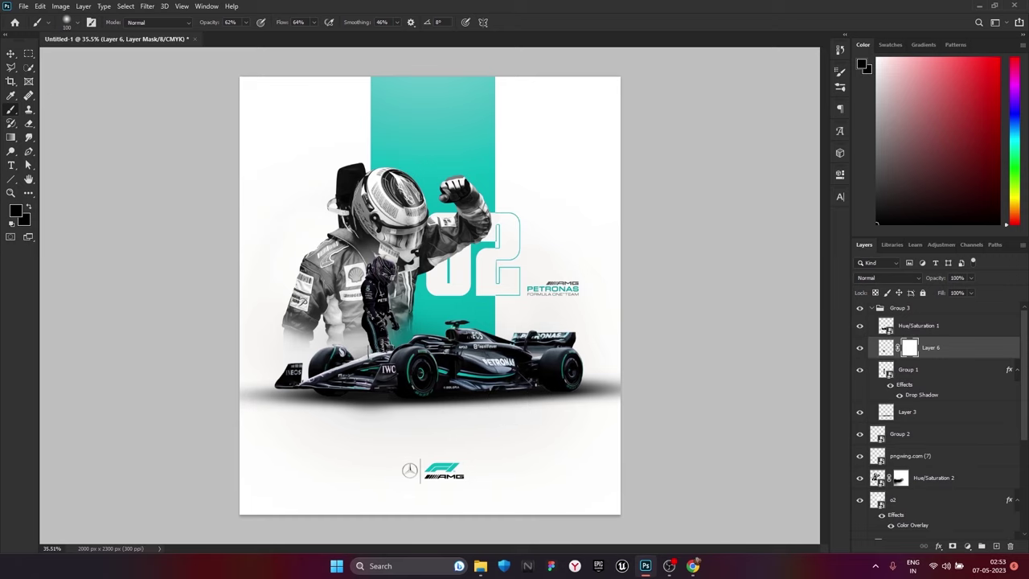
left_click(10, 53)
key("ctrl+v")
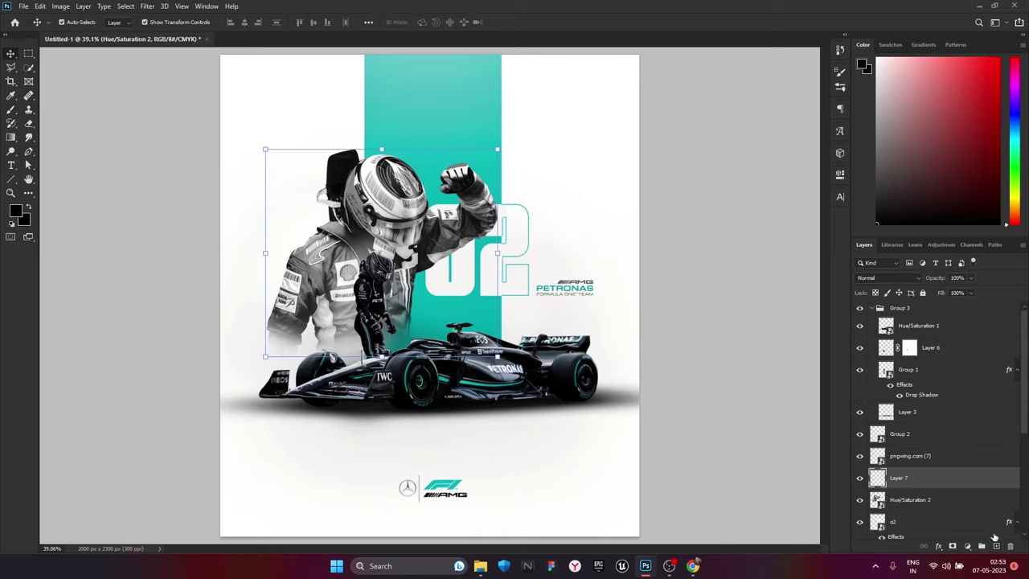
left_click_drag(942, 511, 941, 512)
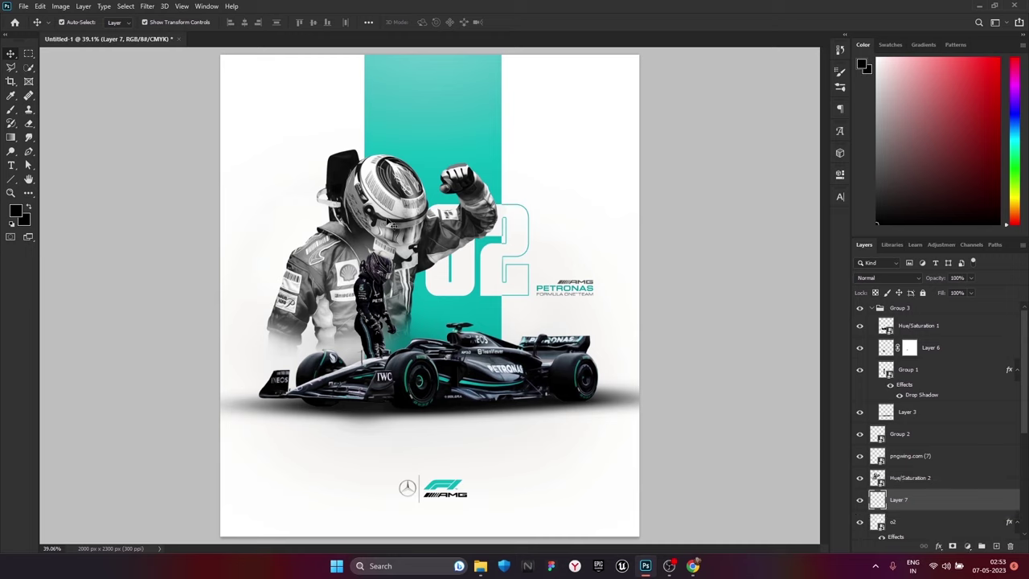
Add a mask to Layer 7 and brush out the area around the car's rear at 28% opacity
left_click(11, 112)
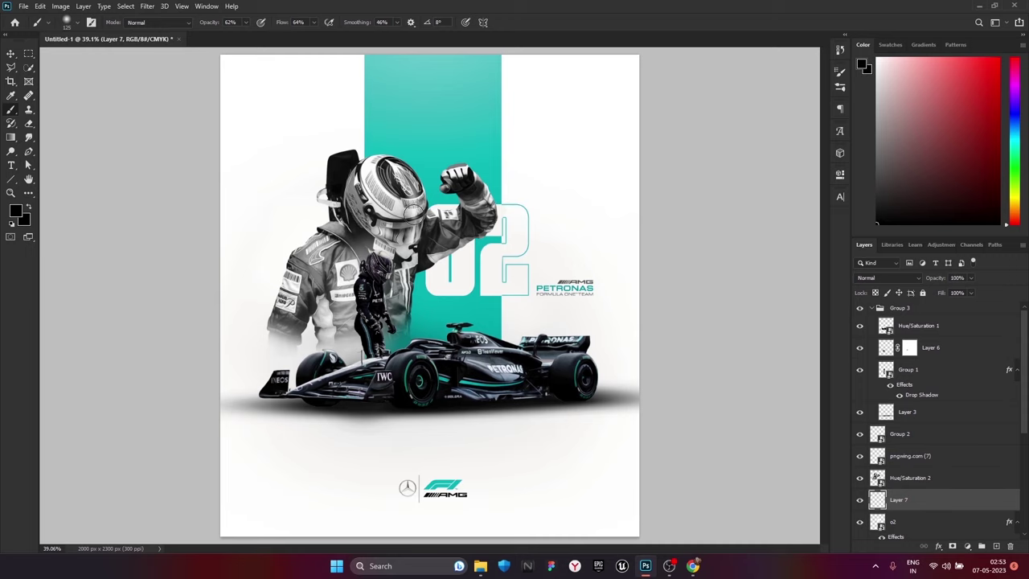
key("bracketright")
key("bracketright")
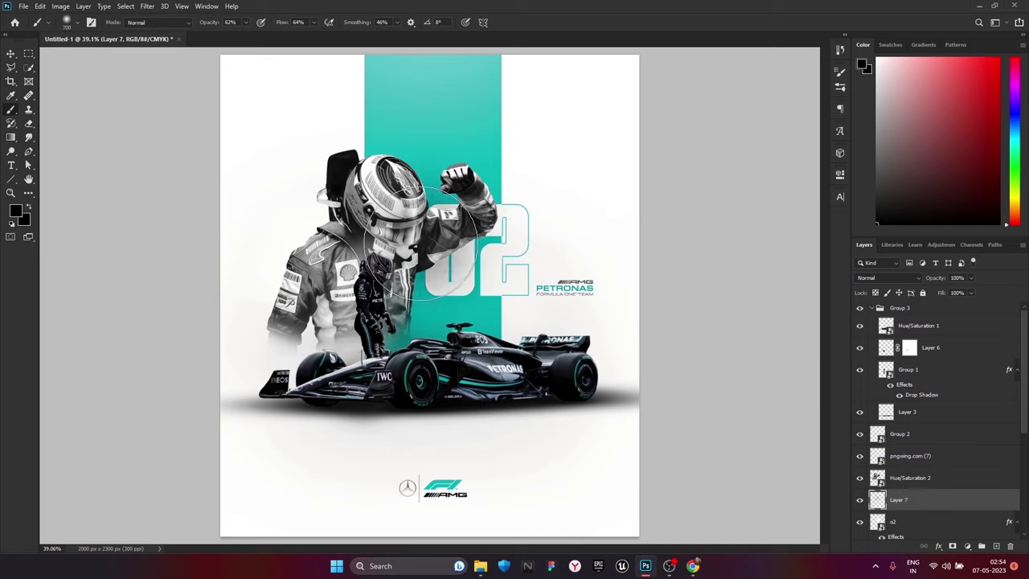
key("bracketleft")
key("bracketleft")
key("bracketleft")
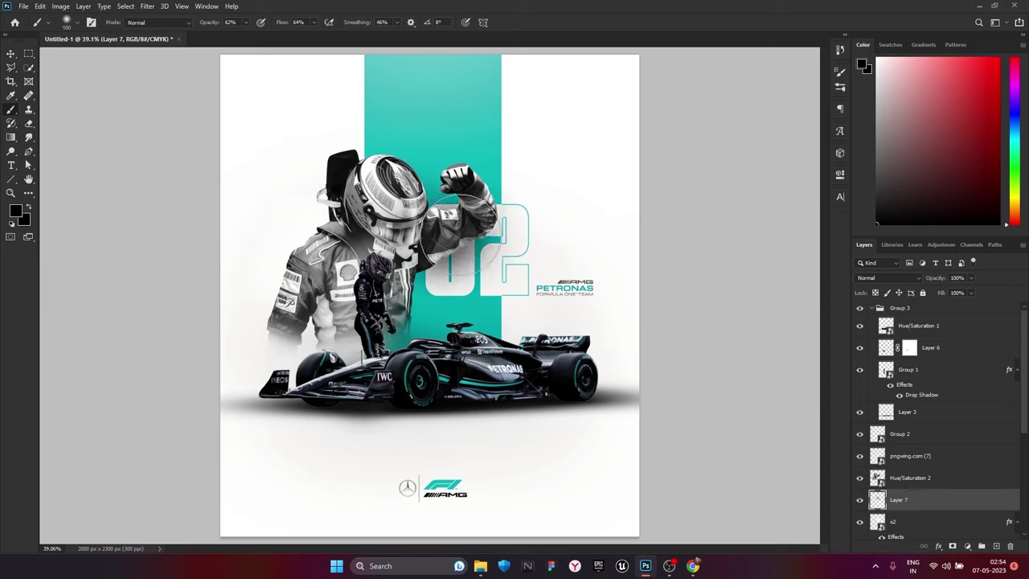
key("bracketright")
key("bracketright")
key("bracketright")
key("bracketleft")
key("bracketleft")
key("bracketleft")
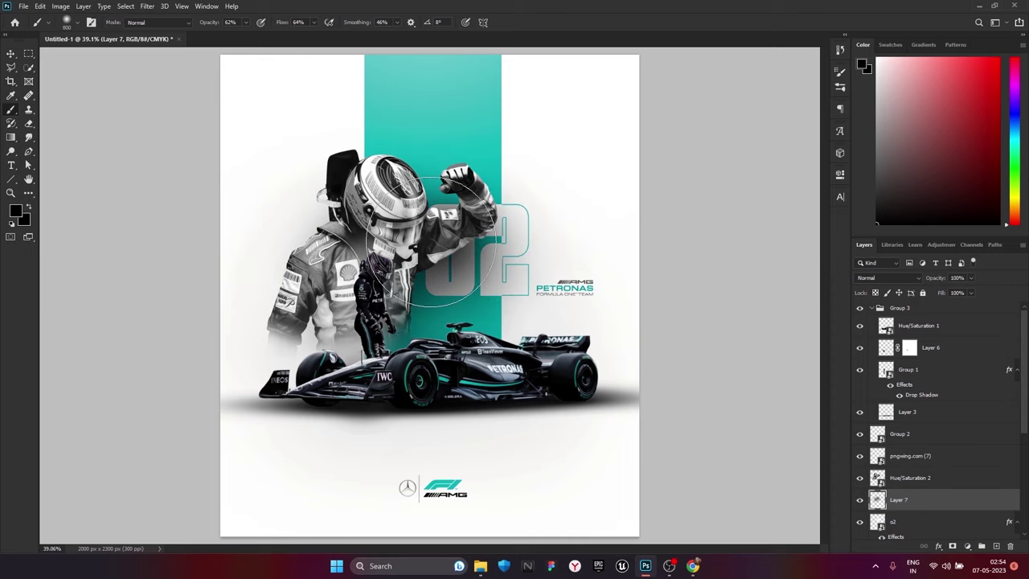
left_click(952, 546)
key("bracketright")
key("bracketright")
key("bracketright")
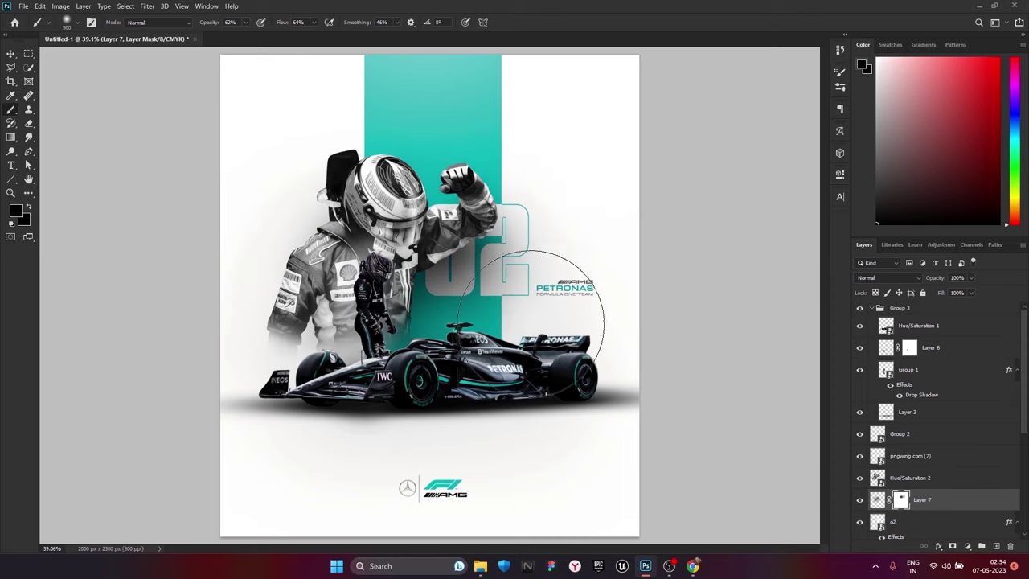
left_click_drag(420, 150, 527, 321)
key("bracketright")
key("bracketright")
key("bracketright")
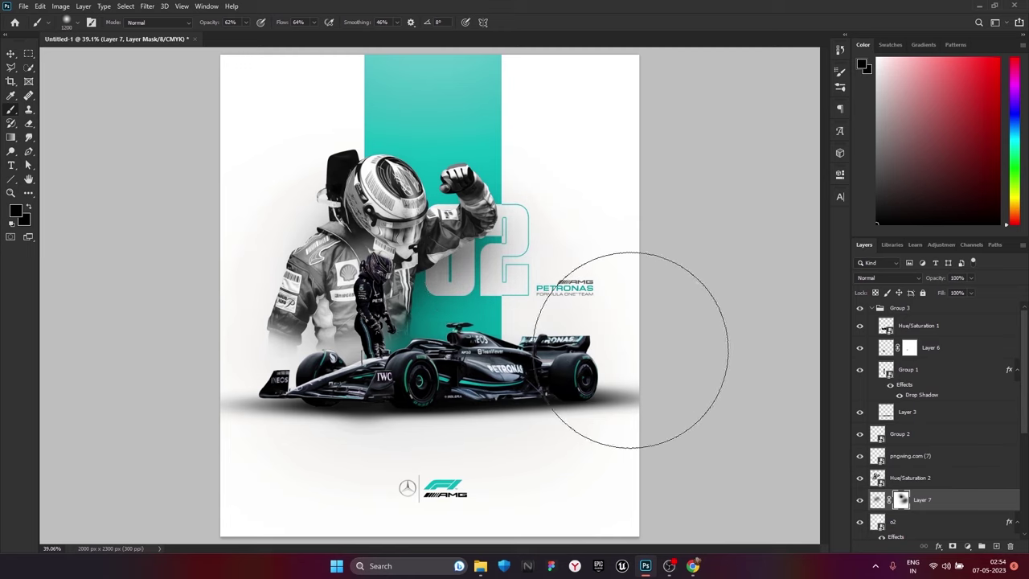
key("2")
key("8")
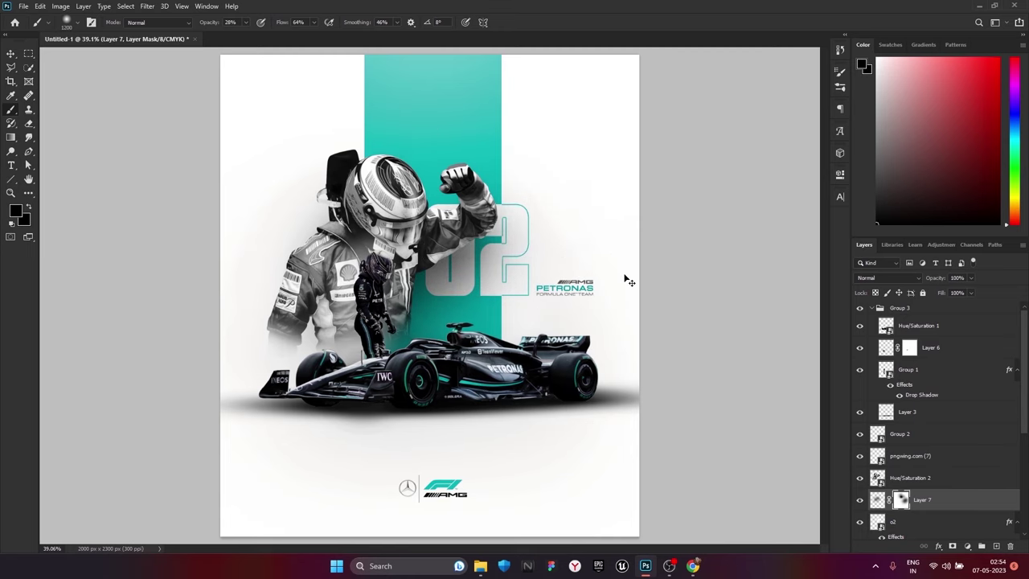
scroll(579, 379, "down", 1)
Delete Layer 7's layer mask
left_click(877, 499)
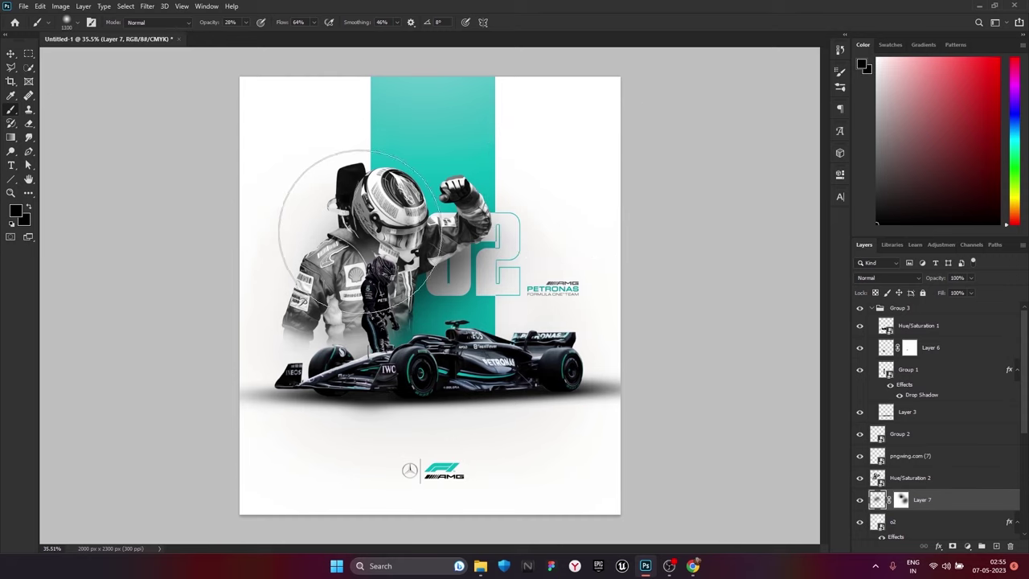
key("bracketleft")
key("bracketleft")
key("bracketleft")
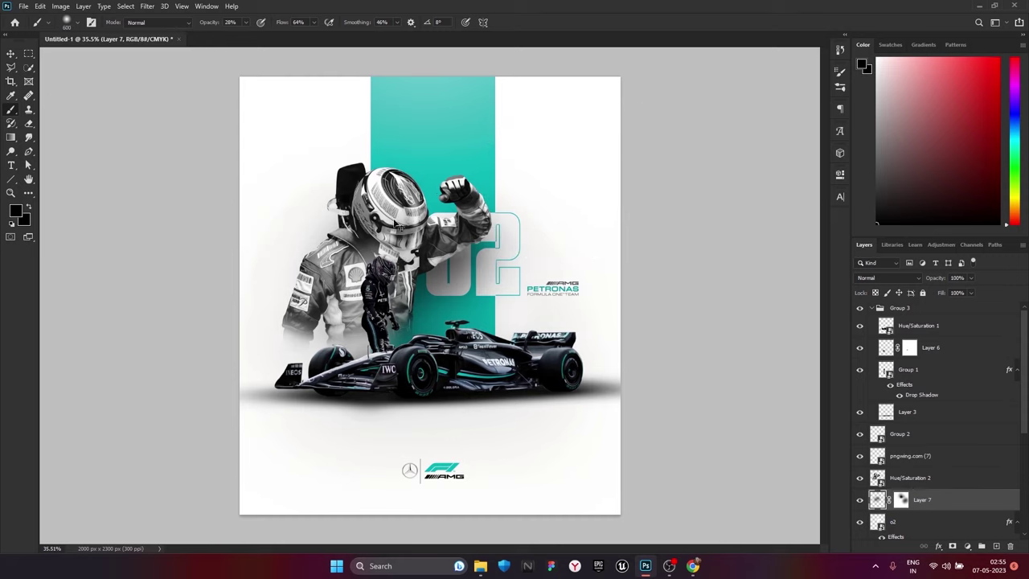
key("ctrl+backslash")
key("bracketright")
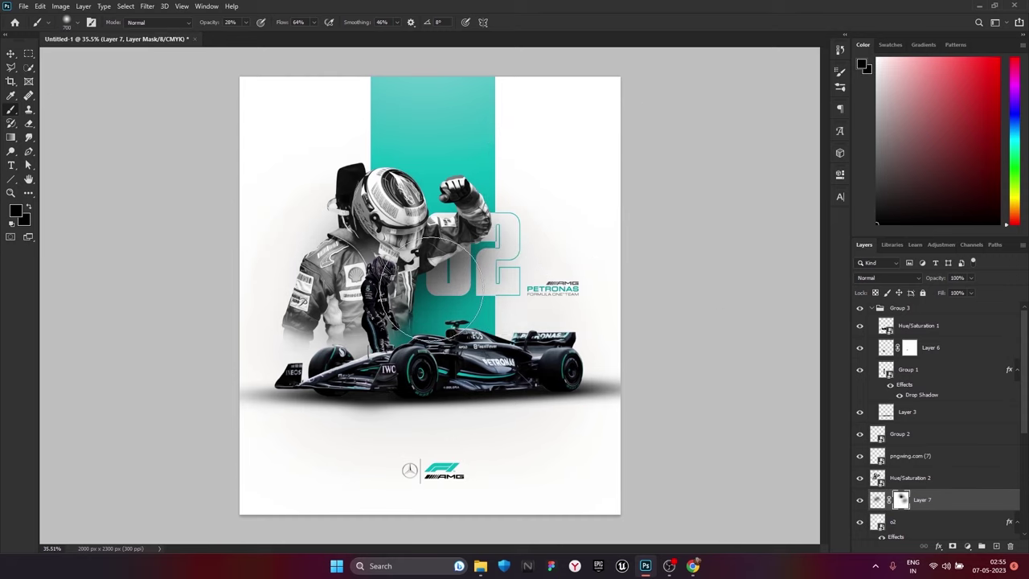
right_click(924, 499)
left_click(917, 230)
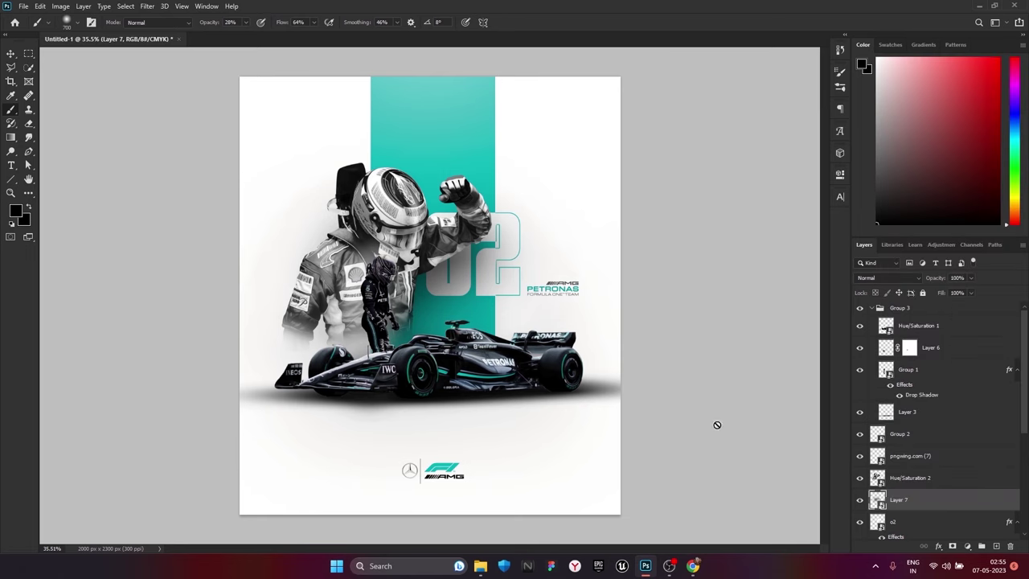
Add Layer 8 and shift the crowd photo slightly up and left into position
left_click(996, 546)
key("bracketleft")
key("bracketleft")
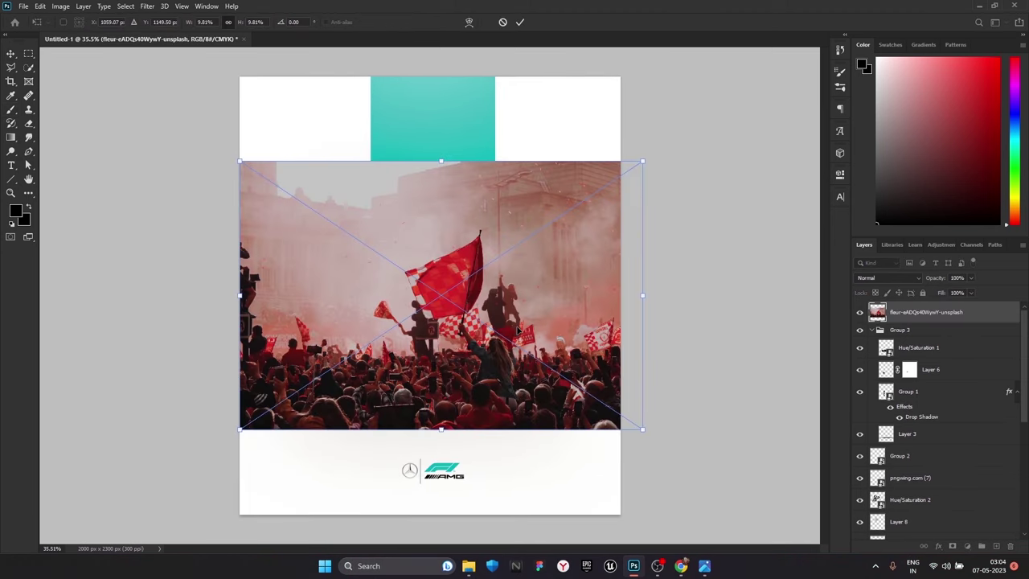
mouse_move(517, 330)
left_mouse_down()
mouse_move(511, 297)
mouse_move(578, 196)
mouse_move(578, 222)
mouse_move(520, 250)
left_mouse_up()
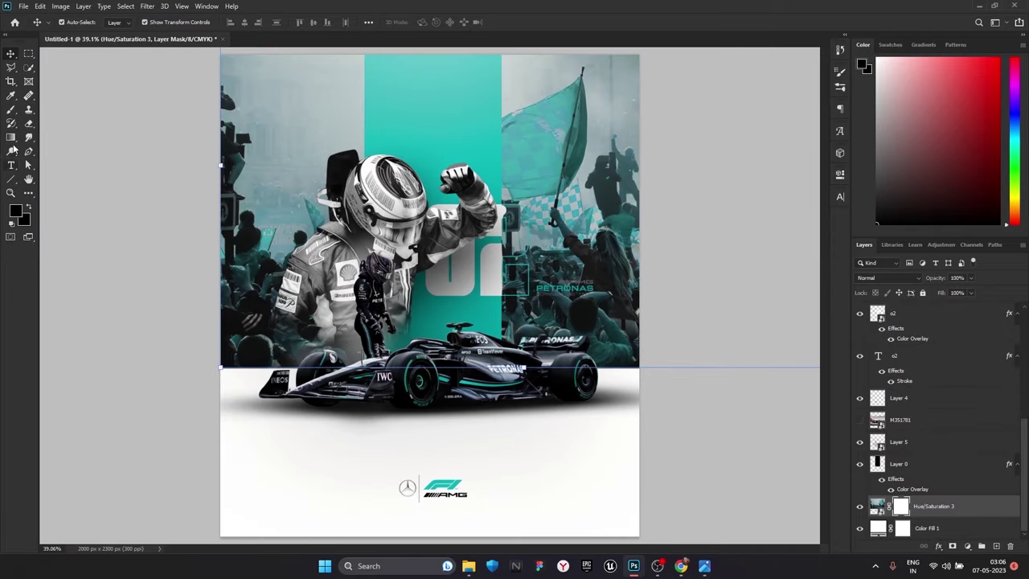
Paint black at 87% opacity to fade the crowd's left and right lower edges above the car
left_click(10, 108)
left_click_drag(356, 402, 264, 379)
key("z")
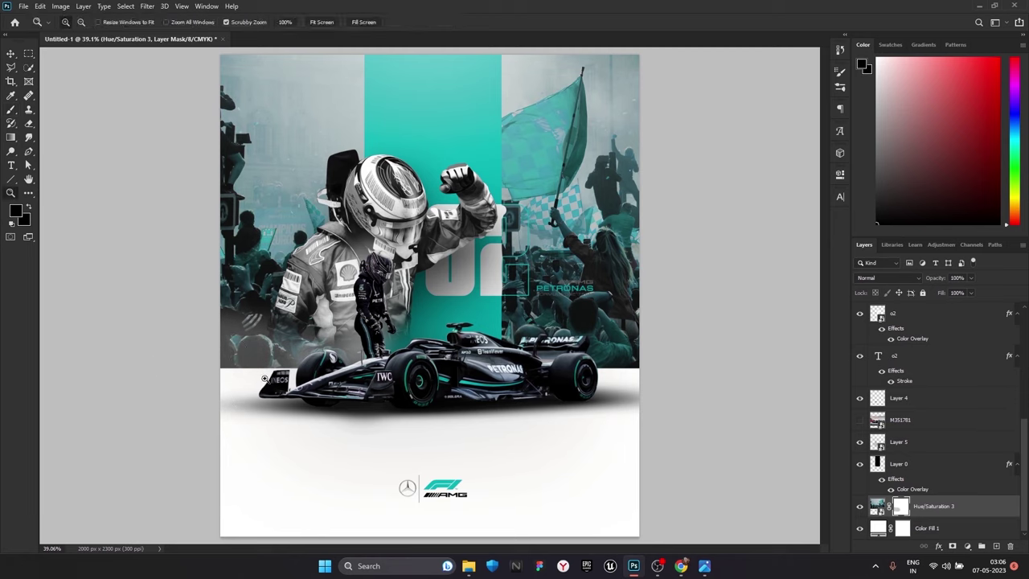
left_click(10, 109)
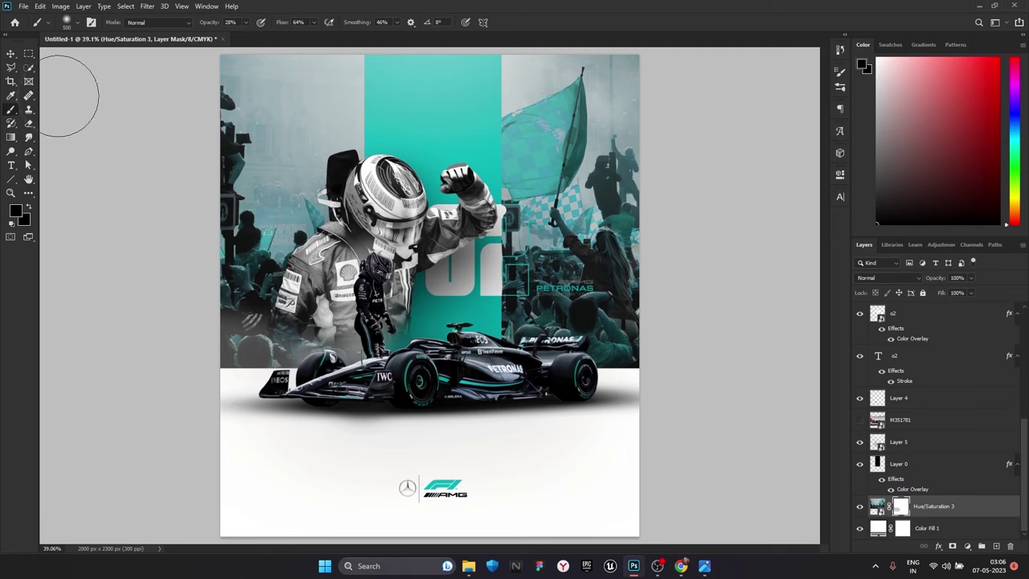
left_click_drag(275, 38, 286, 37)
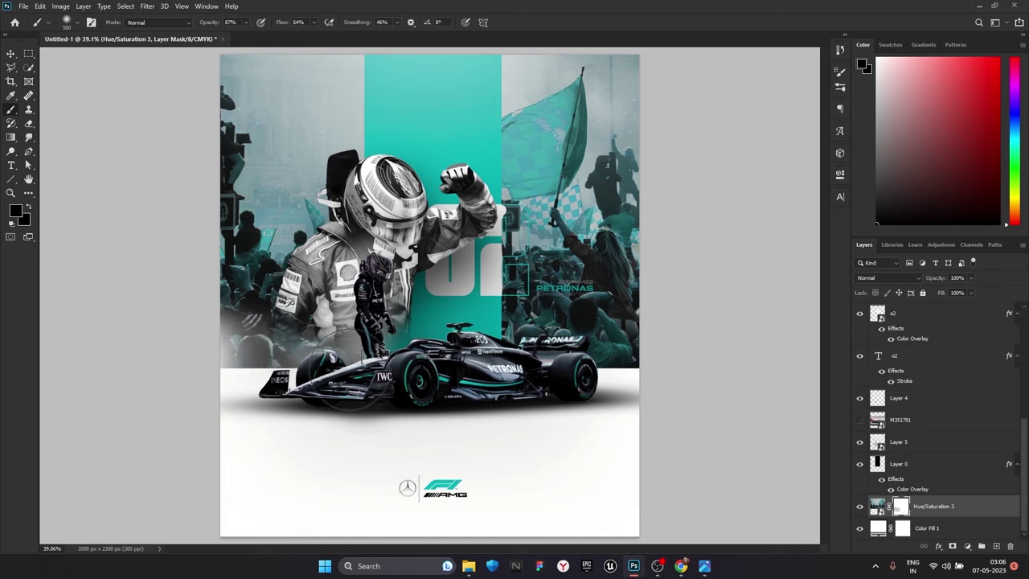
left_click_drag(201, 338, 330, 354)
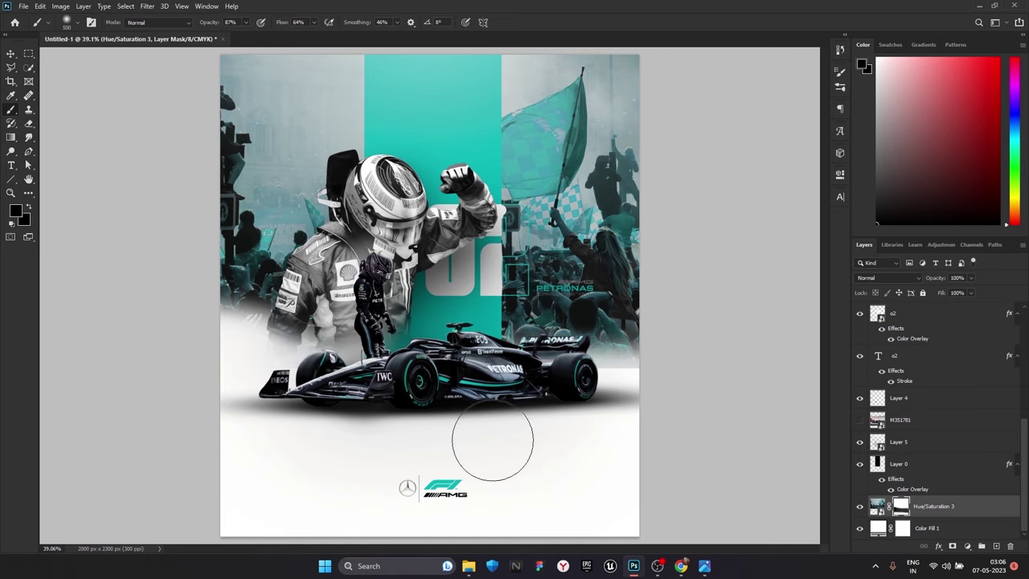
mouse_move(507, 321)
left_mouse_down()
mouse_move(696, 356)
mouse_move(514, 321)
left_mouse_up()
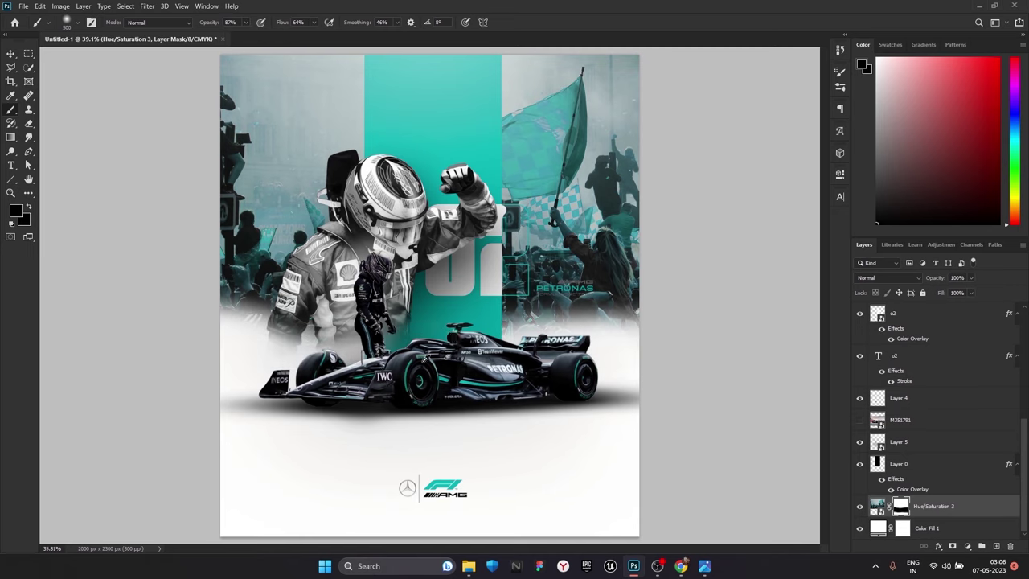
scroll(338, 366, "down", 2)
key("bracketright")
key("bracketright")
key("bracketright")
key("bracketright")
key("bracketright")
key("bracketright")
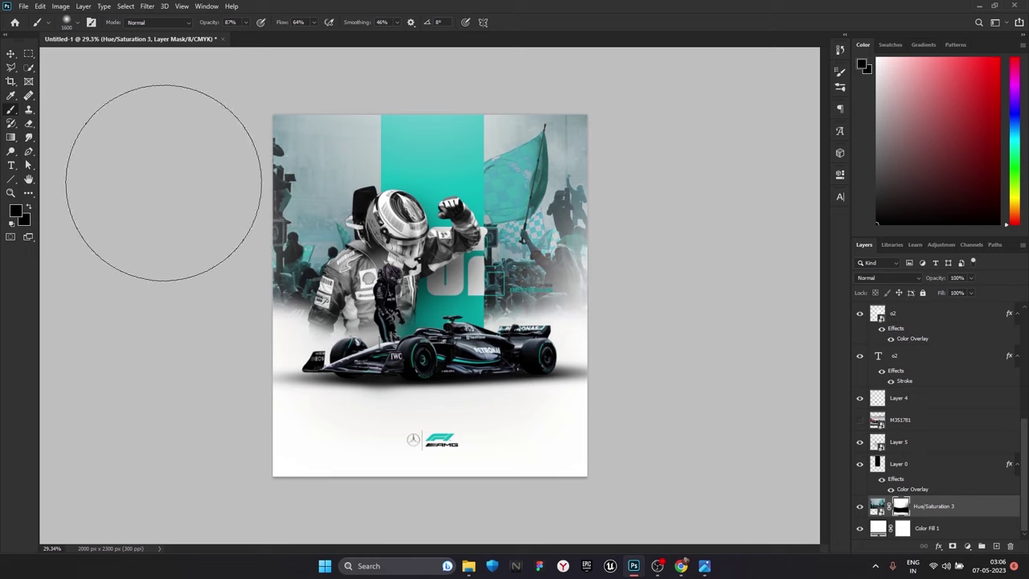
Try white (ffffff) as the painting colour, then return to black and shrink the brush
left_click(11, 95)
left_click(16, 210)
type("ffffff")
key("Return")
key("b")
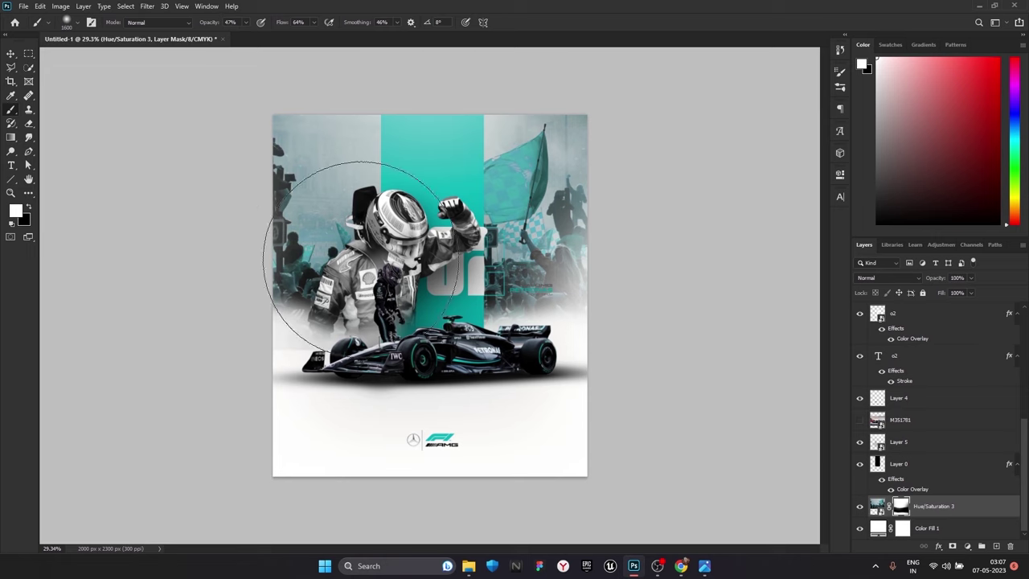
left_click(15, 211)
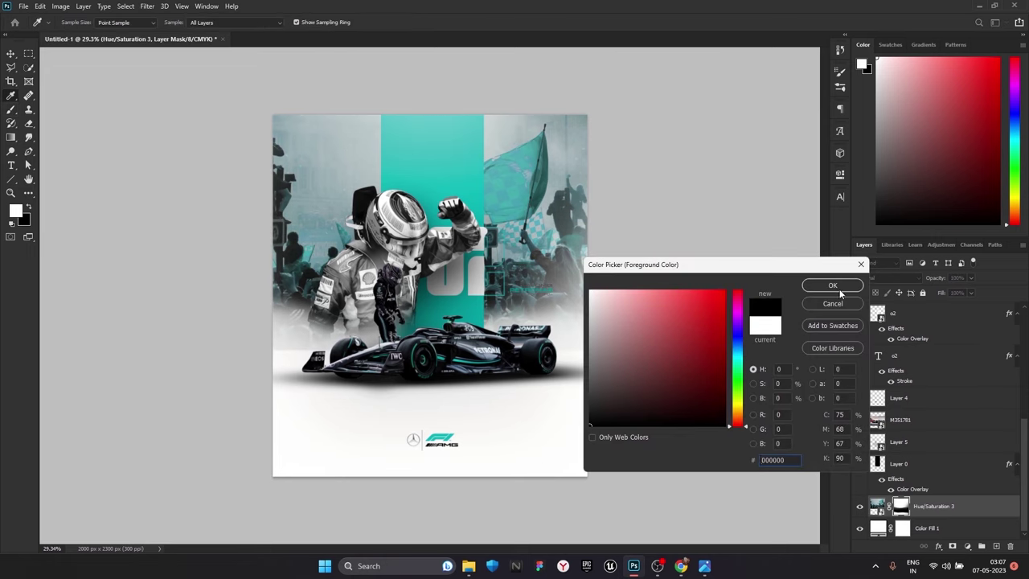
key("Escape")
key("x")
key("bracketleft")
key("bracketleft")
key("bracketleft")
key("bracketleft")
key("bracketleft")
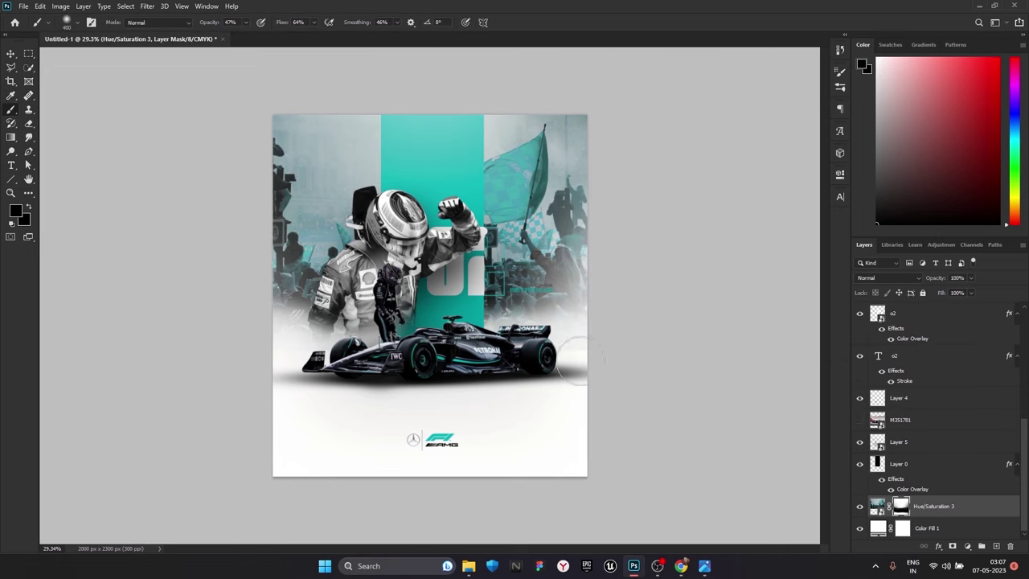
Duplicate the Hue/Saturation 3 adjustment as Hue/Saturation 4
left_click(11, 53)
right_click(965, 506)
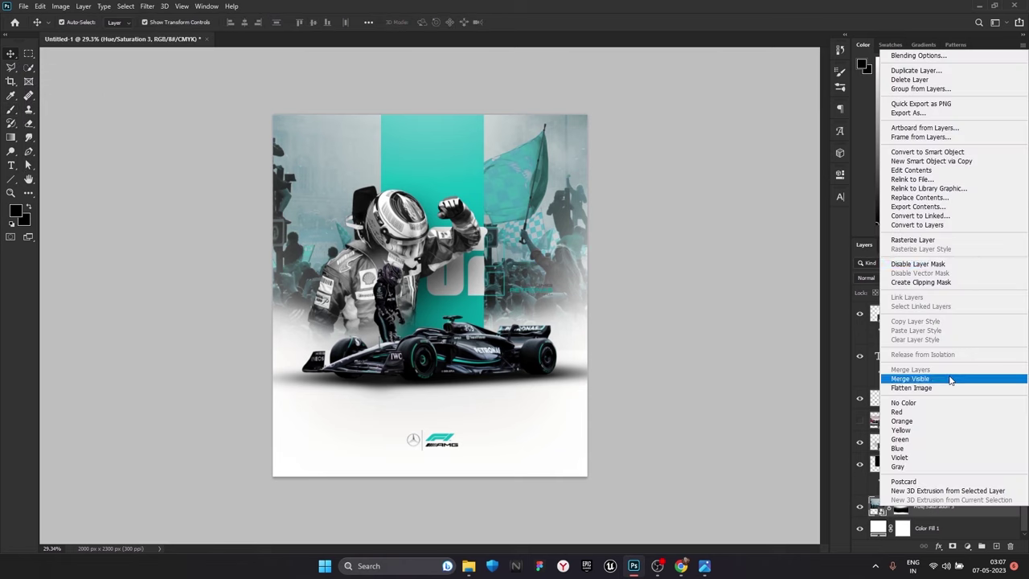
key("Escape")
key("ctrl+j")
double_click(886, 506)
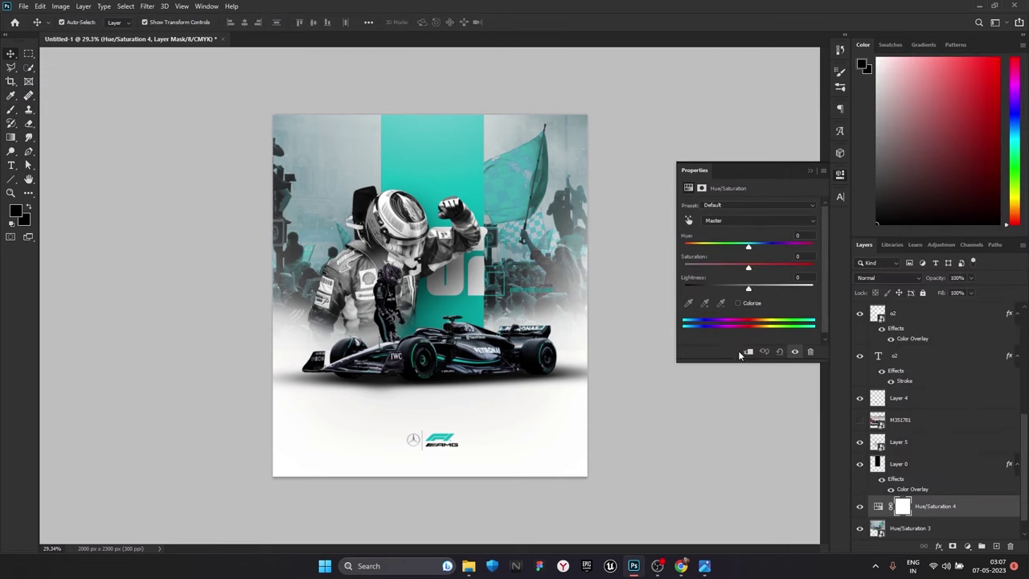
left_click(810, 171)
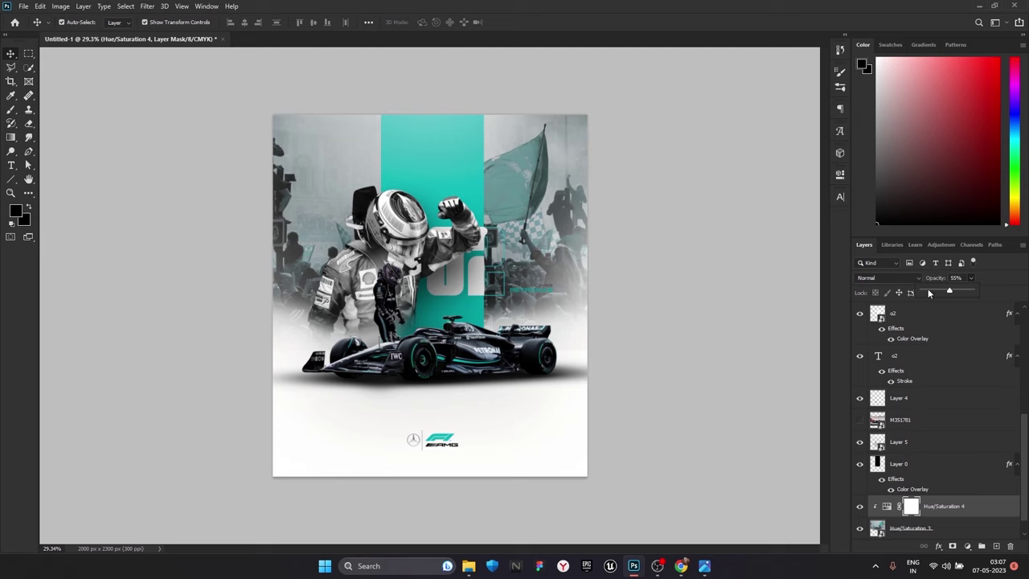
Lower Hue/Saturation 4's layer opacity to 28%
right_click(972, 291)
key("Escape")
left_click(971, 277)
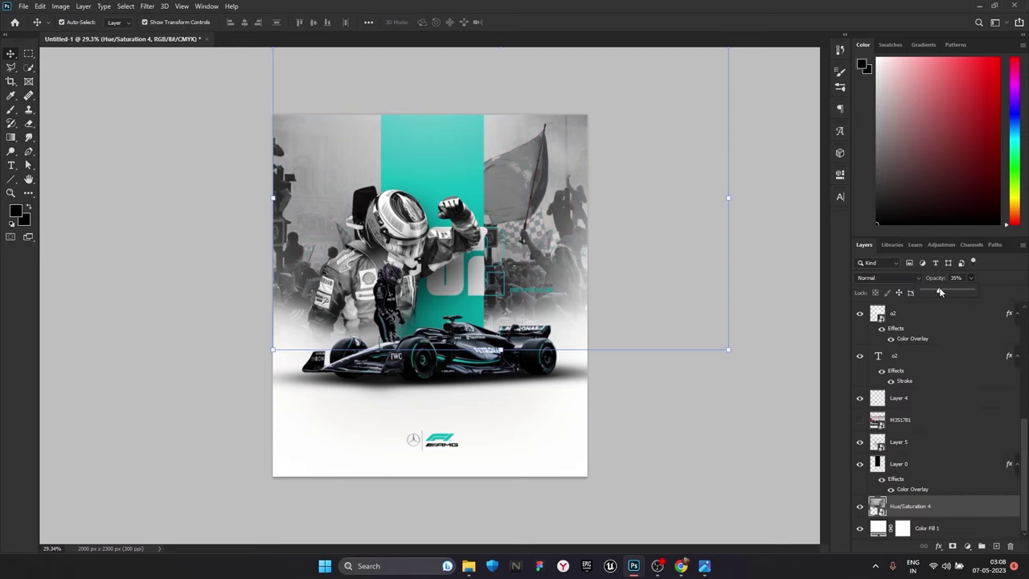
left_click_drag(935, 292, 945, 295)
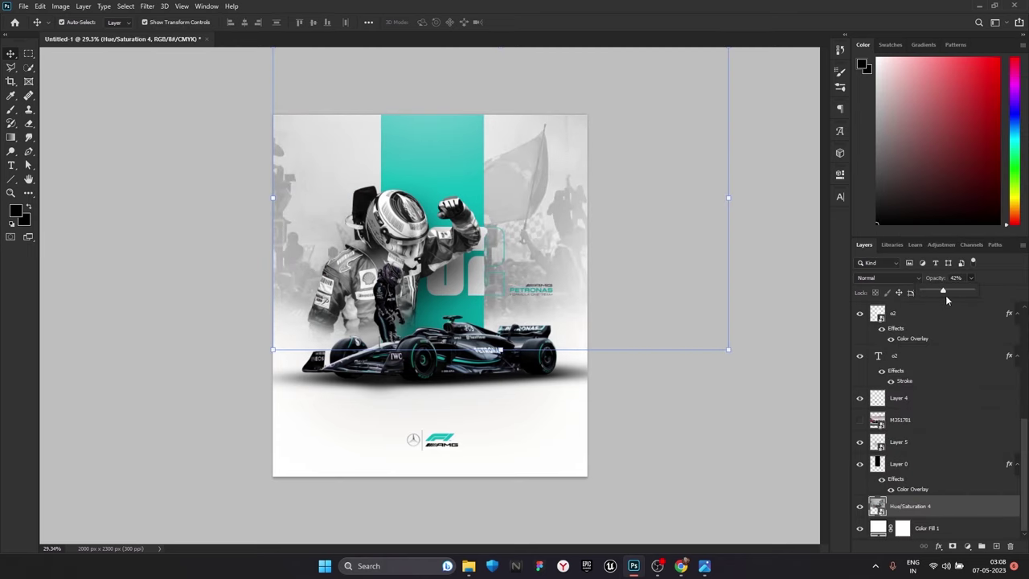
key("ctrl+0")
left_click(944, 504)
left_click(970, 277)
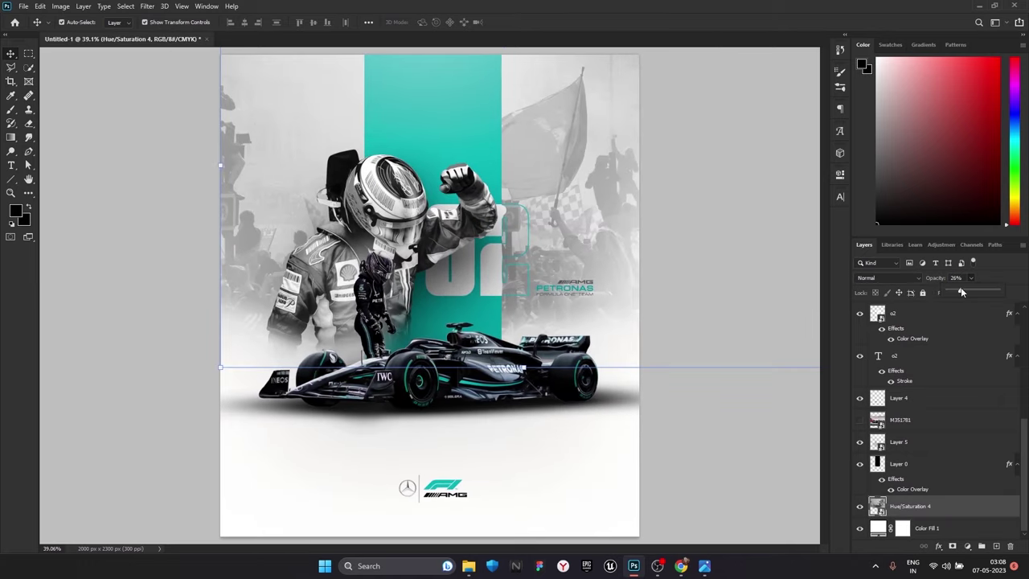
left_click_drag(960, 291, 961, 290)
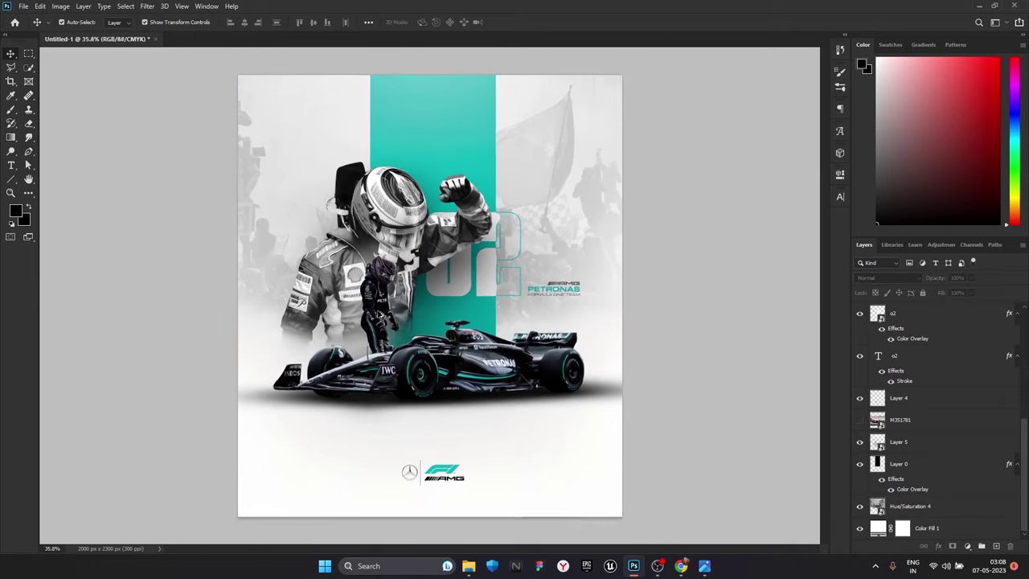
Place the F1 logo, shrink it small, and move it to the top of the teal stripe
left_click_drag(443, 487, 438, 454)
key("ctrl+minus")
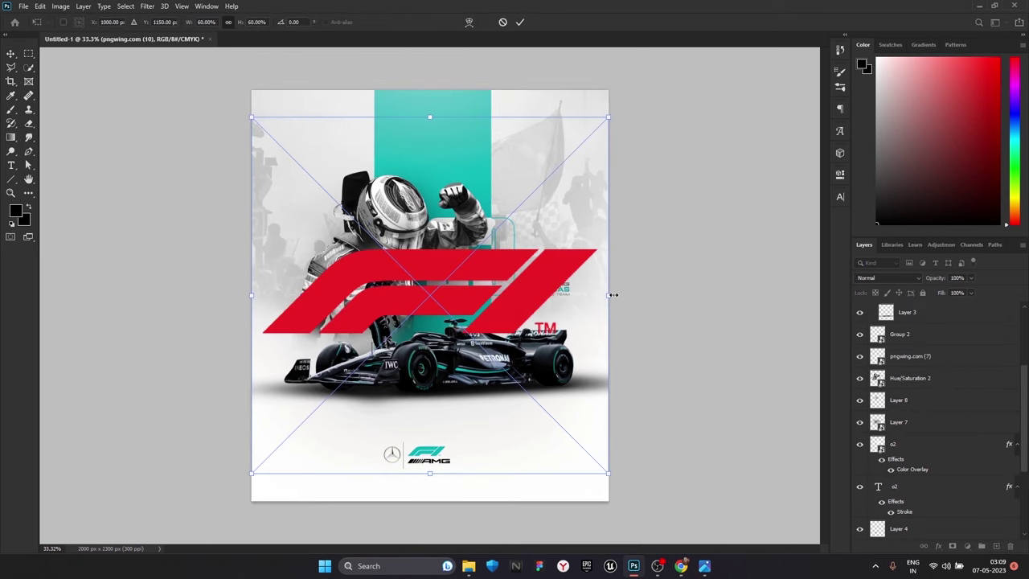
mouse_move(609, 295)
left_mouse_down()
mouse_move(308, 279)
mouse_move(435, 161)
left_mouse_up()
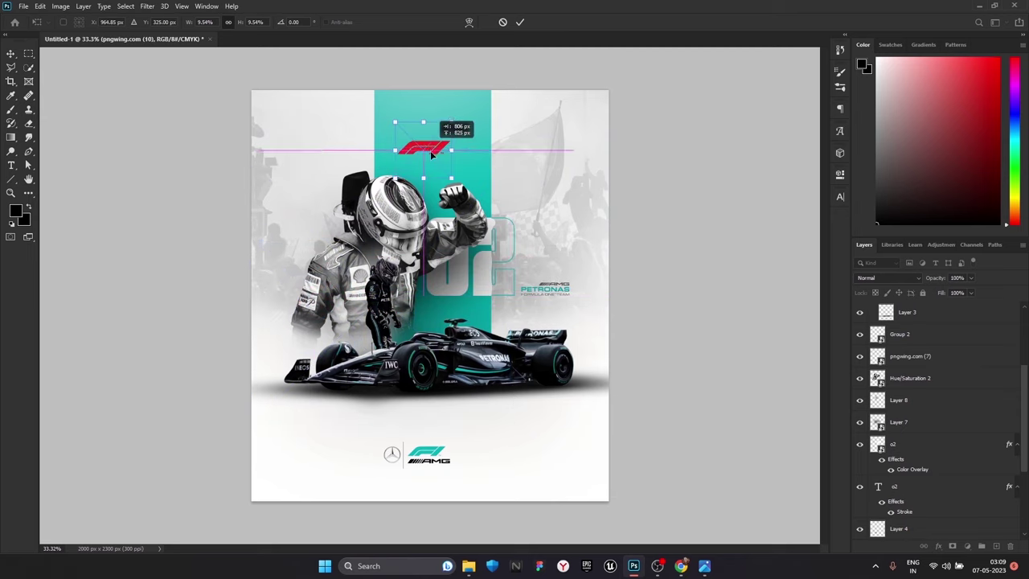
mouse_move(434, 162)
left_mouse_down()
mouse_move(483, 180)
mouse_move(434, 88)
left_mouse_up()
key("Return")
Transform the F1 logo again so it sits rotated 90° at the teal stripe's edge
scroll(434, 88, "up", 3)
key("ctrl+t")
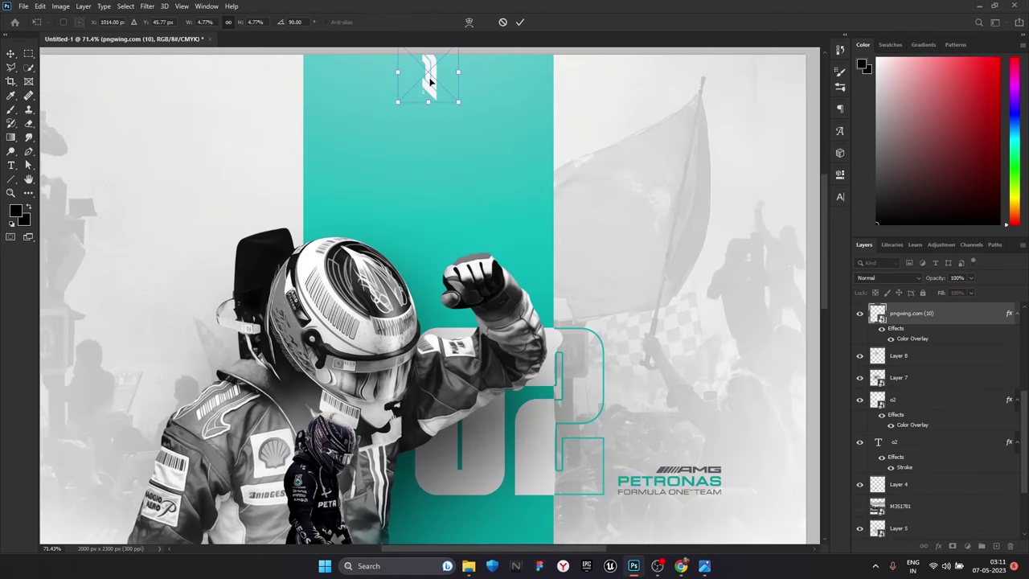
left_click_drag(386, 129, 317, 96)
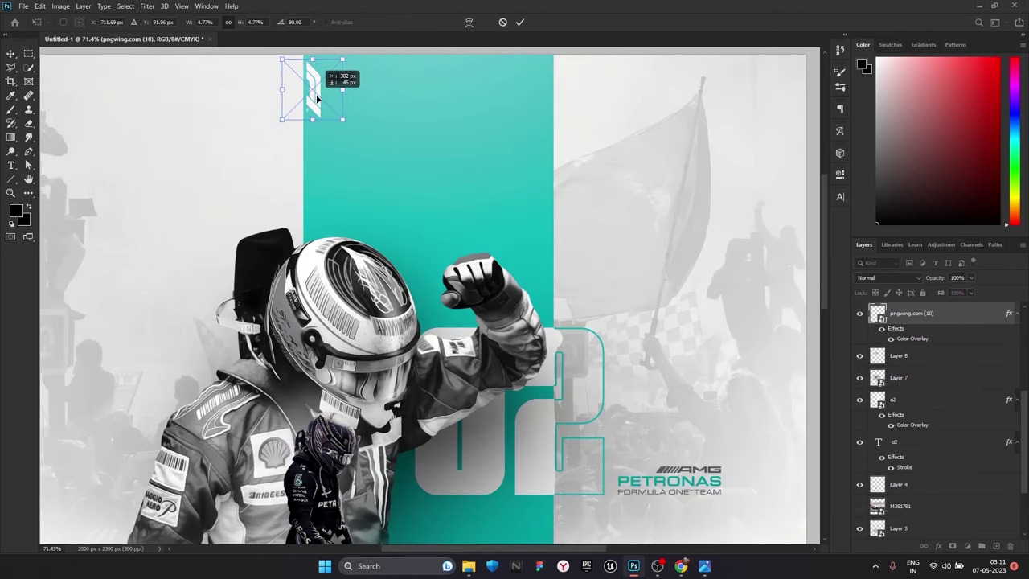
key("Return")
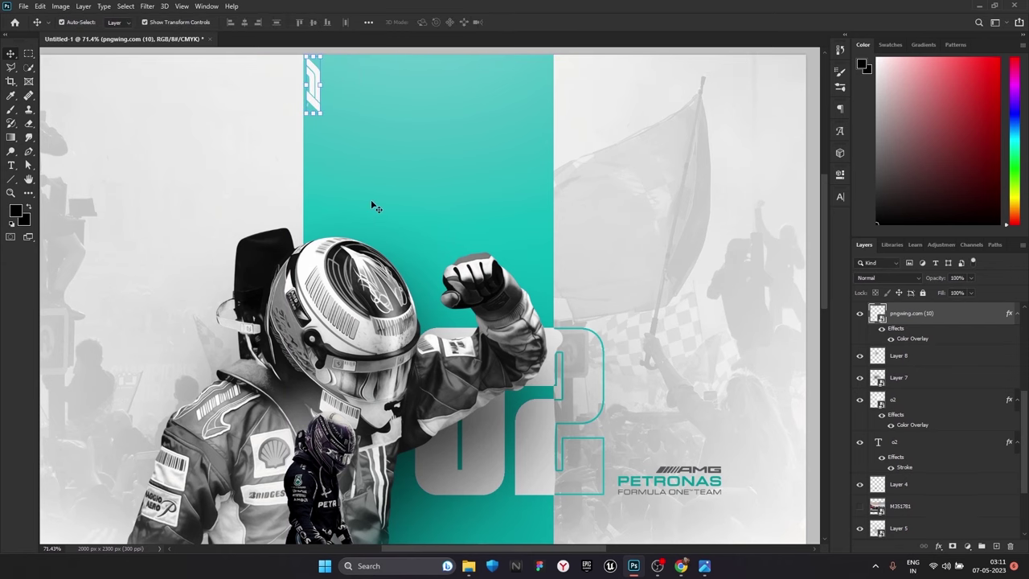
scroll(665, 243, "down", 3)
scroll(665, 242, "down", 1)
left_click(374, 88)
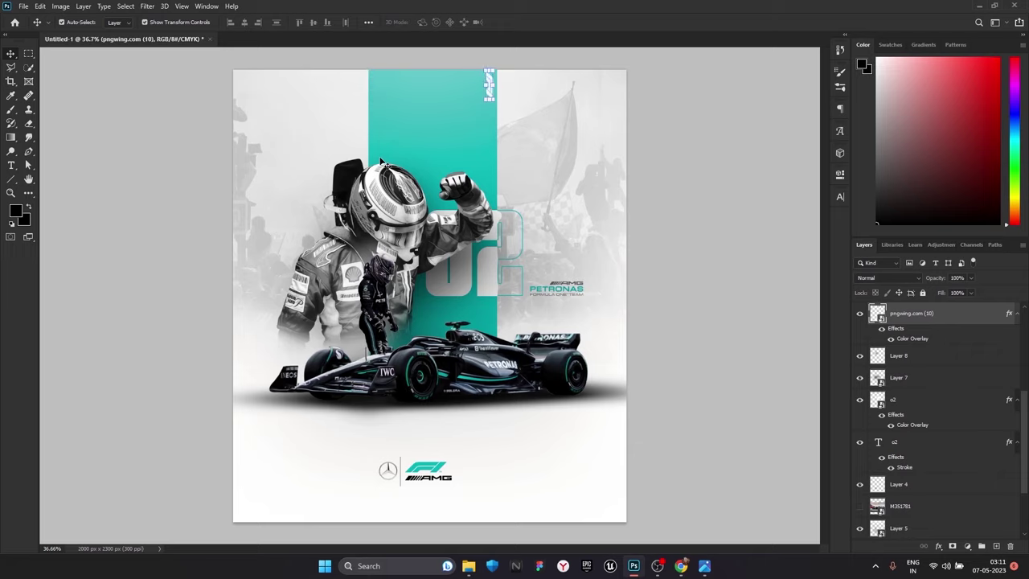
left_click(717, 133)
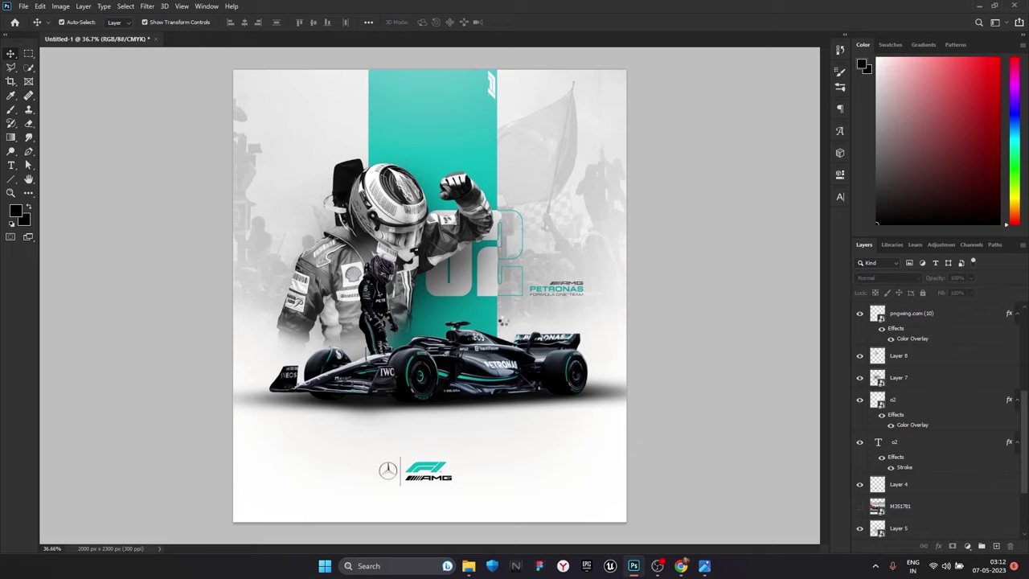
Turn the jason-dent grunge texture to portrait, stretch it over the poster, and blend it in Lighten mode
left_click_drag(638, 293, 431, 171)
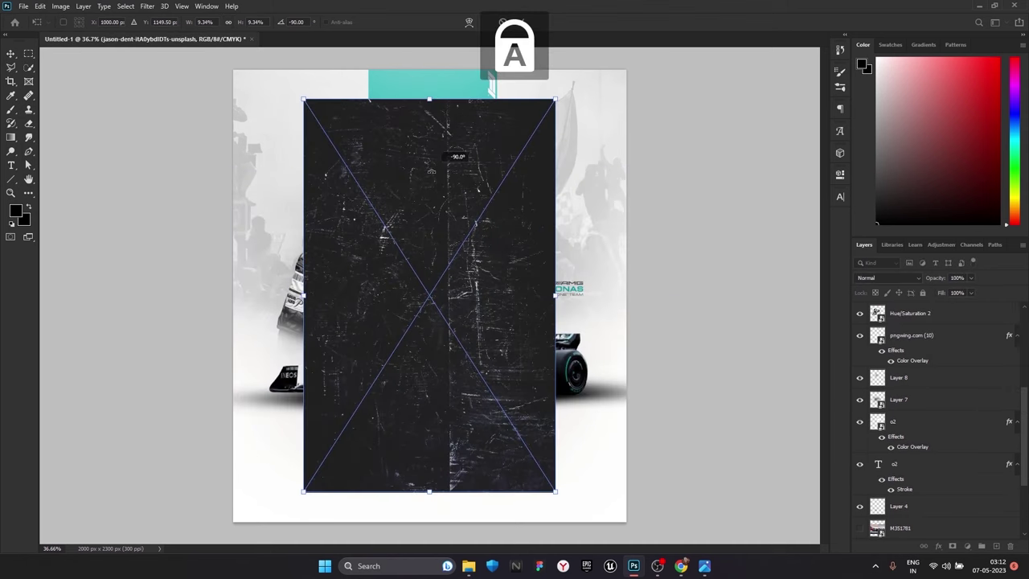
left_click_drag(555, 295, 626, 297)
left_click_drag(272, 297, 232, 298)
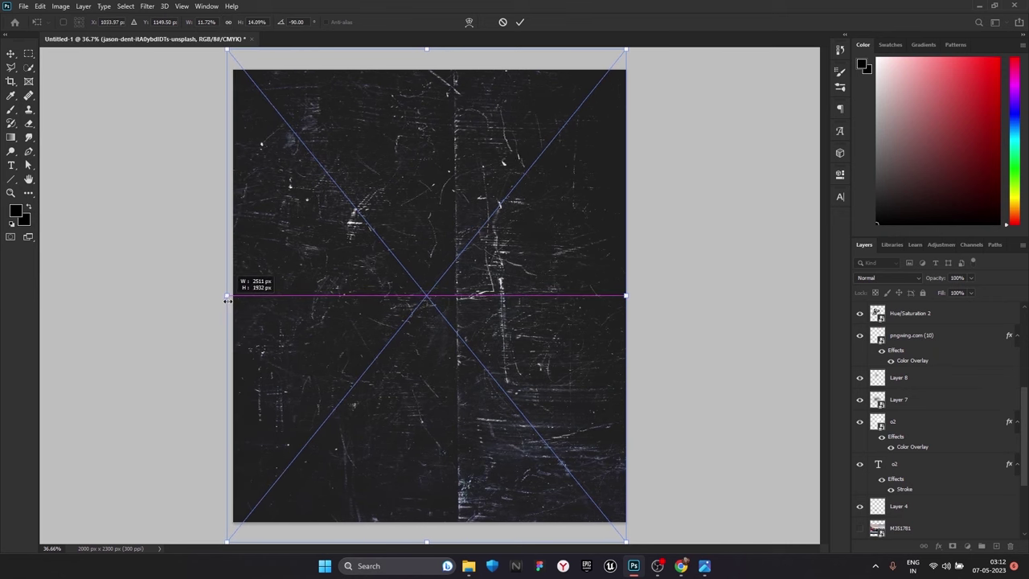
left_click(903, 279)
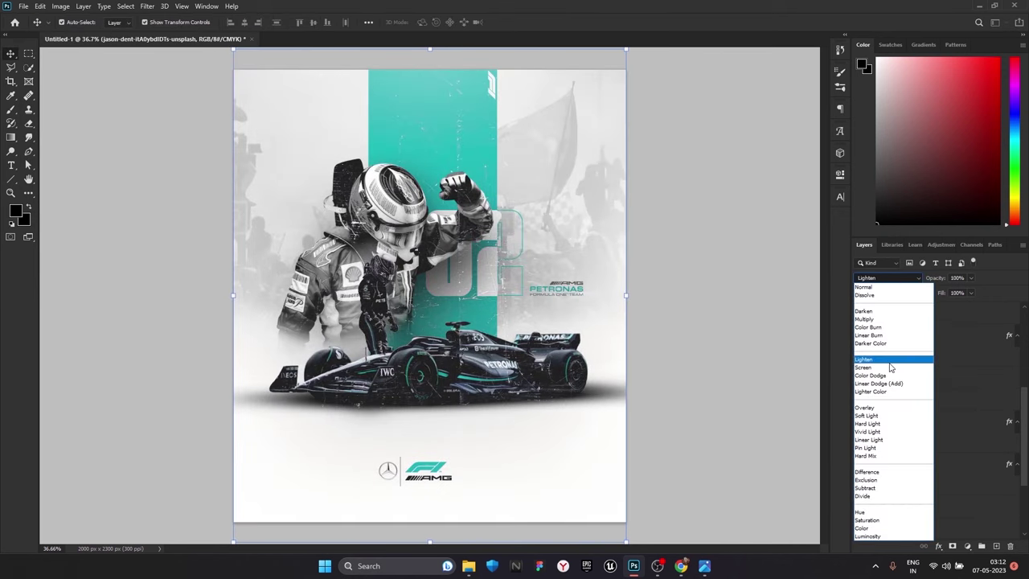
left_click(888, 360)
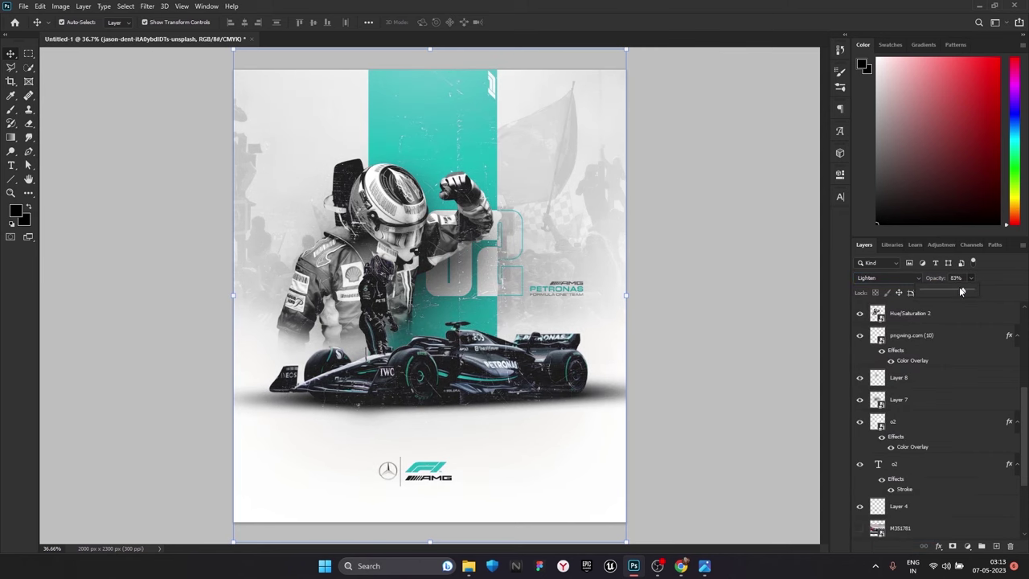
left_click(469, 565)
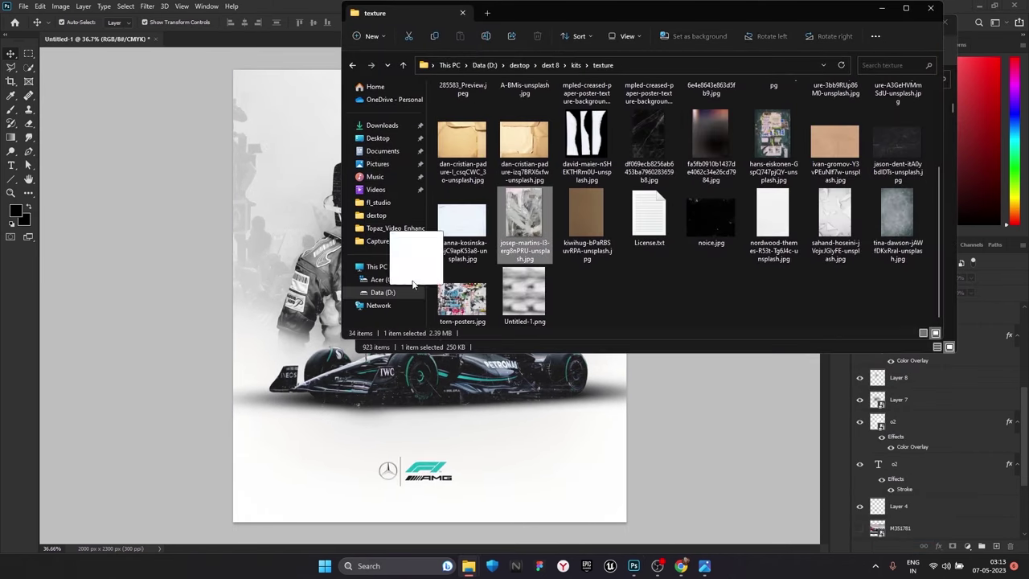
Try the josep-martins brush-stroke texture with different blend modes, then delete its layer
left_click_drag(757, 213, 518, 289)
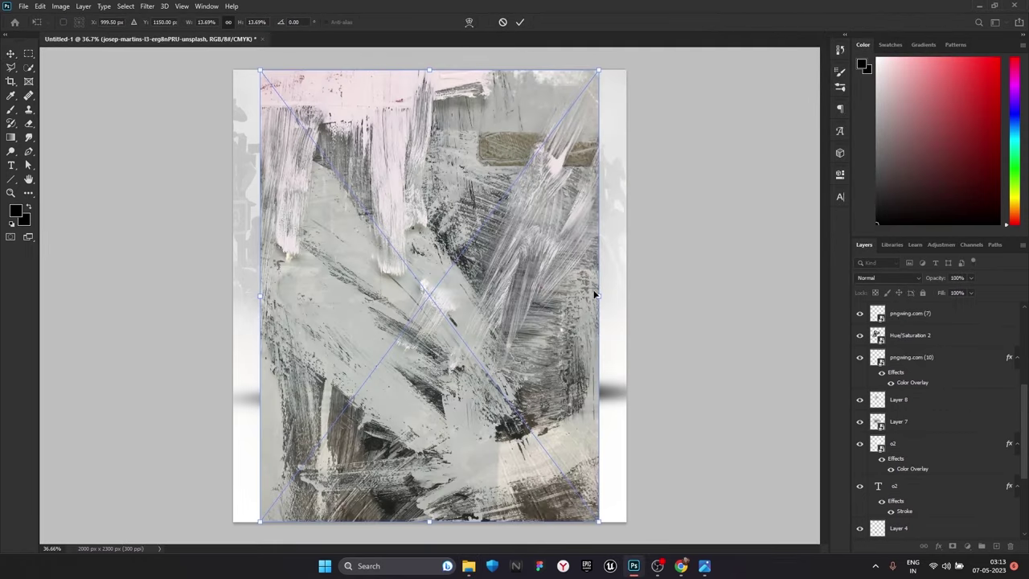
key("Return")
left_click(887, 277)
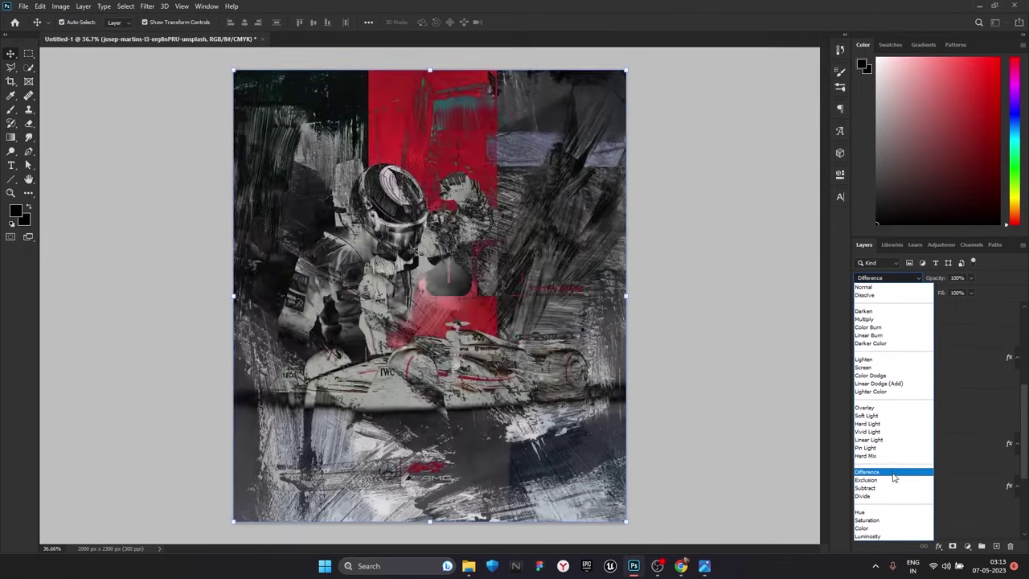
key("Escape")
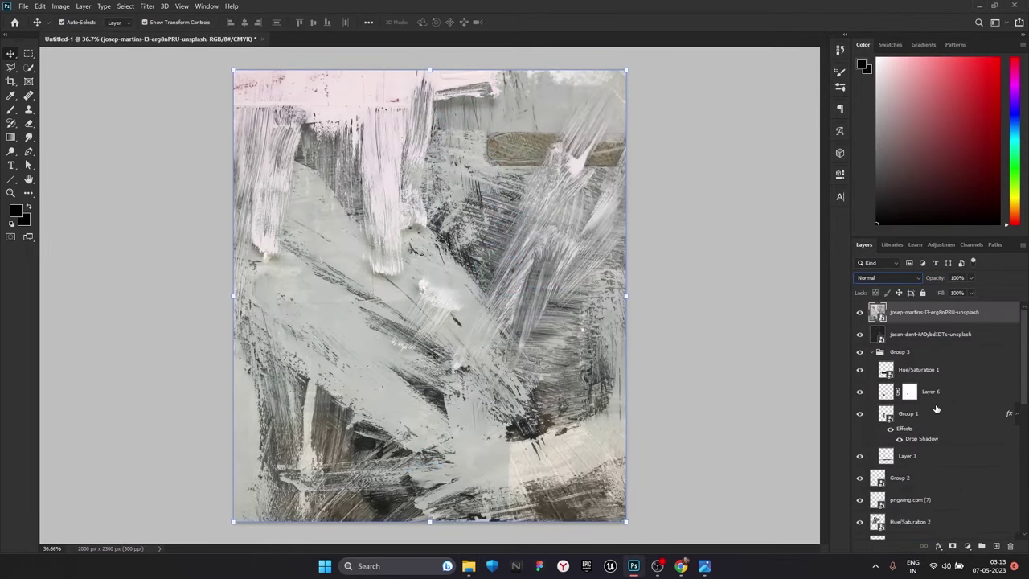
left_click(1009, 546)
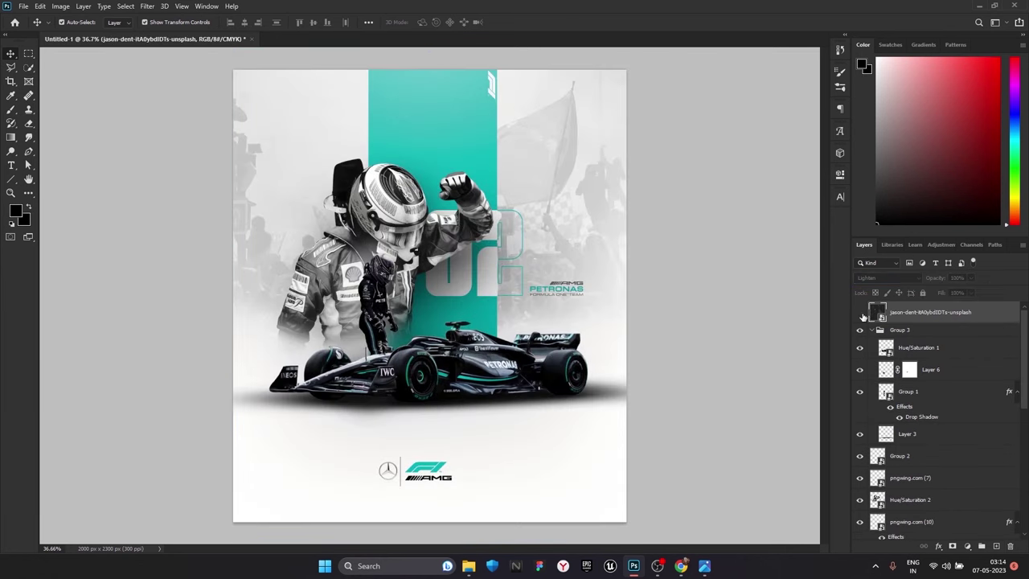
Add a Hue/Saturation adjustment clipped to the grunge texture layer, leaving saturation at default
left_click(967, 545)
left_click(984, 402)
left_click_drag(748, 266, 725, 271)
key("ctrl+z")
left_click(748, 351)
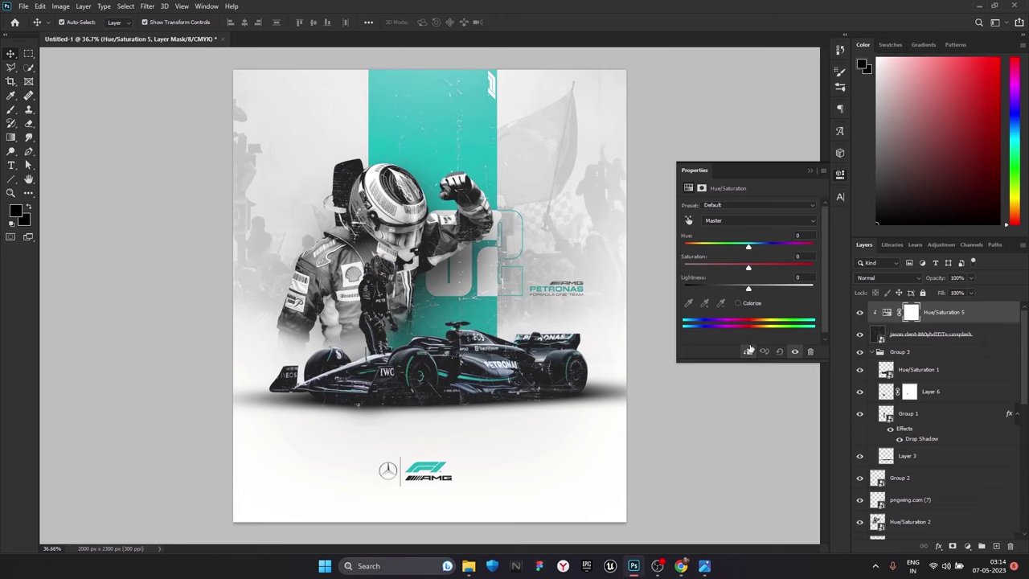
Stretch the noice texture across the whole poster and blend it in Lighten mode at 51% opacity
left_click(469, 565)
left_click_drag(330, 306, 414, 321)
left_click_drag(540, 203, 623, 137)
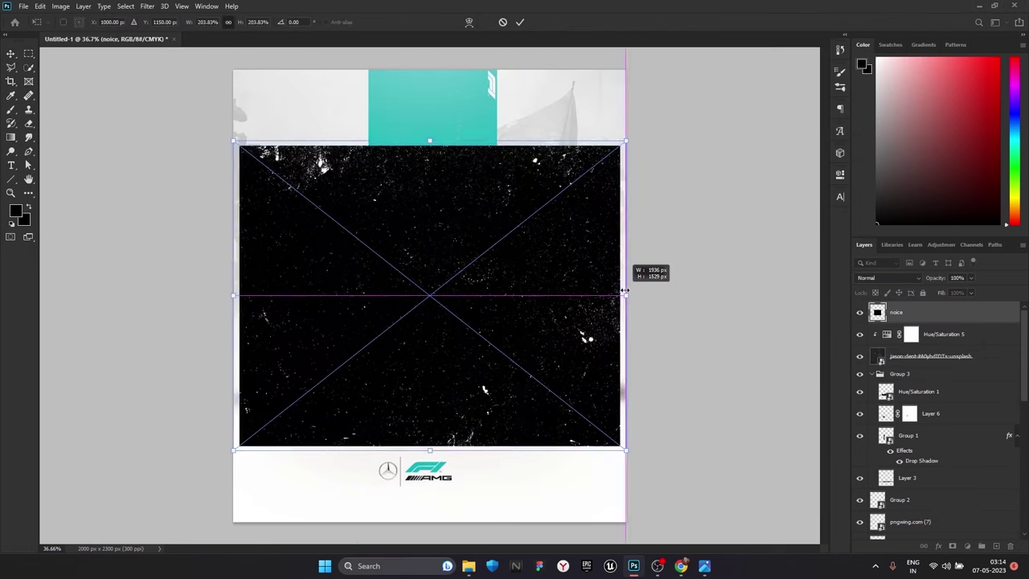
left_click_drag(430, 138, 430, 70)
left_click_drag(430, 450, 429, 521)
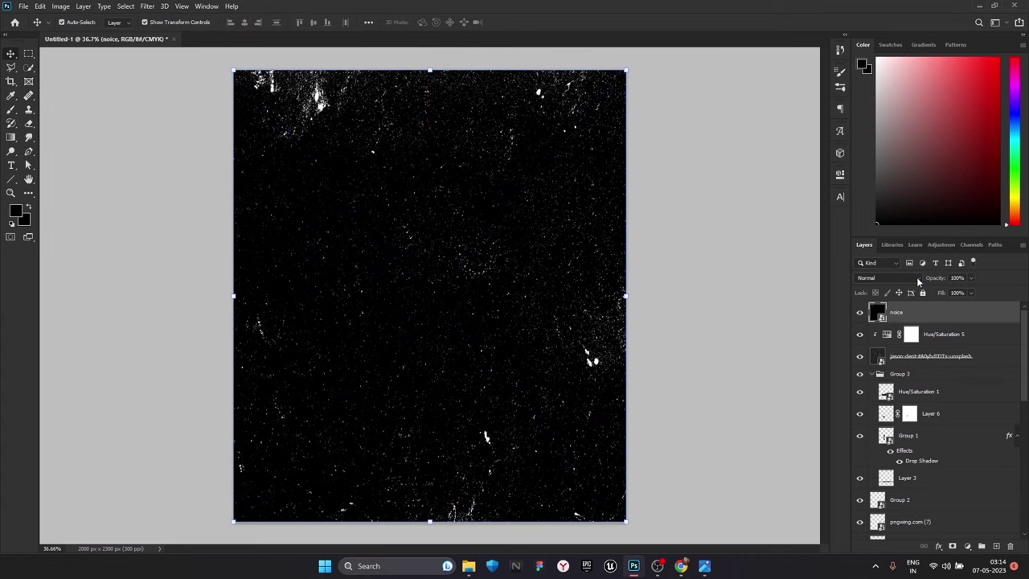
left_click(918, 278)
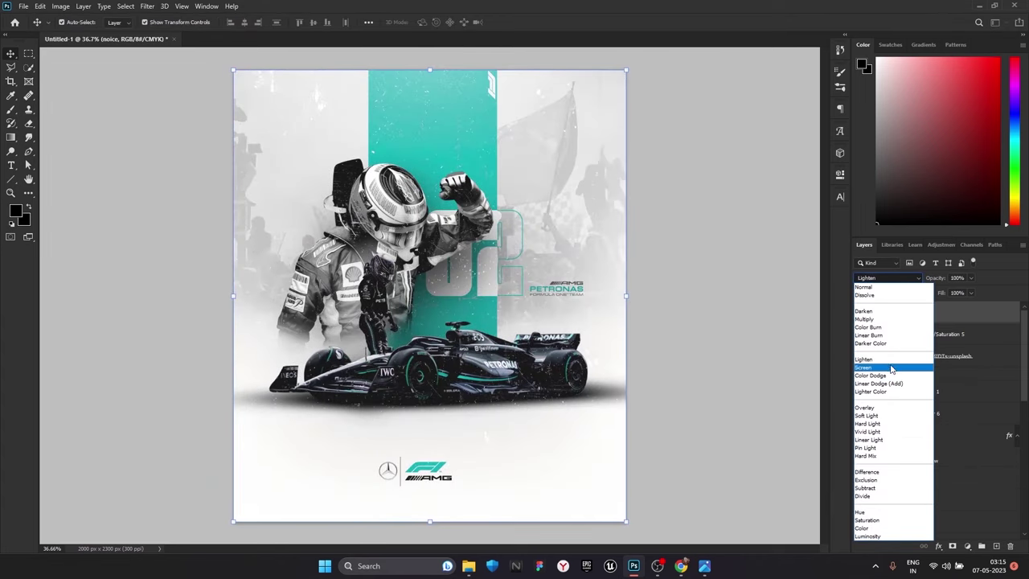
left_click(888, 360)
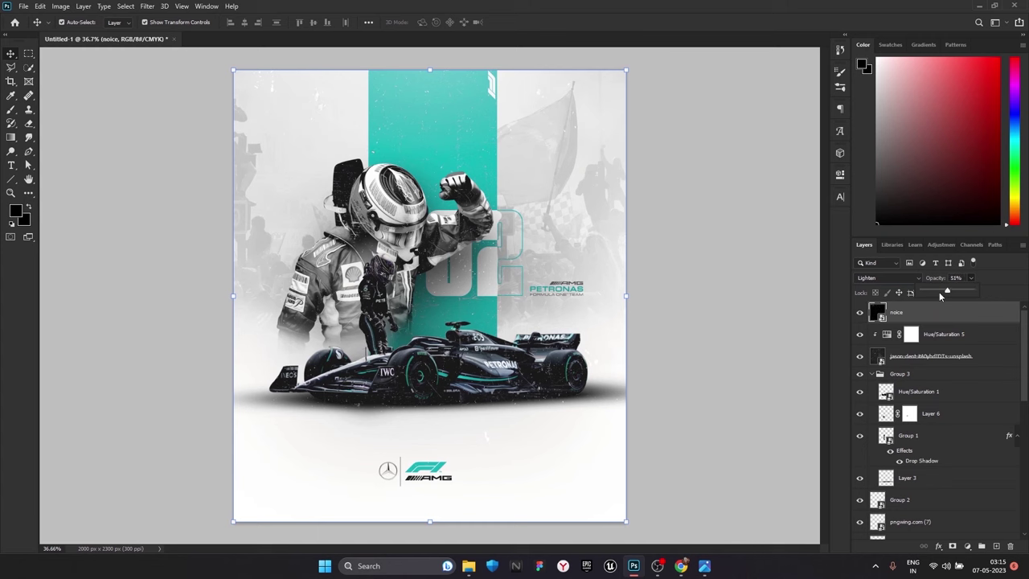
key("ctrl+minus")
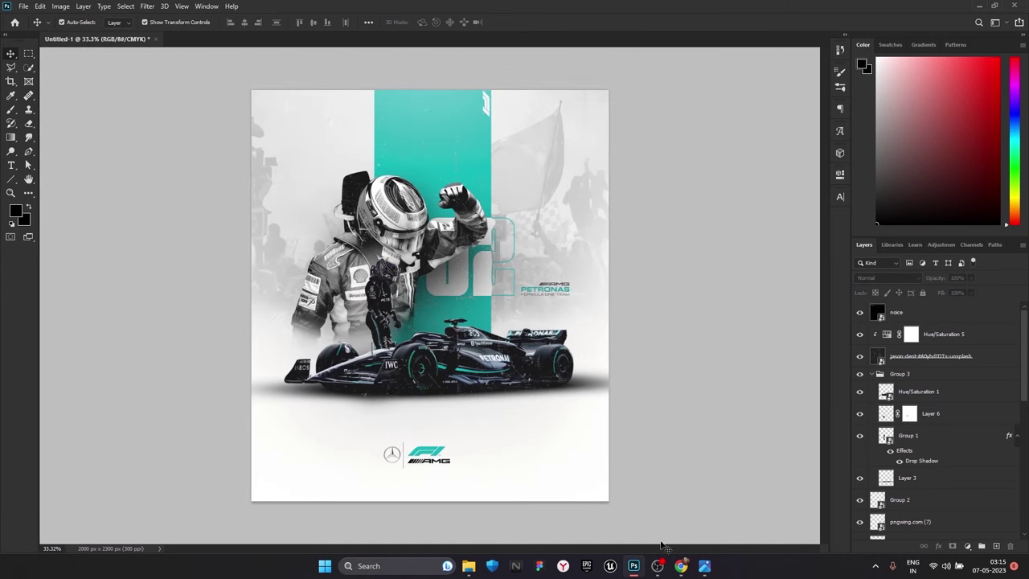
Place the alex-lvrs concrete texture, rotated 90° and stretched to fill the canvas
left_click(411, 500)
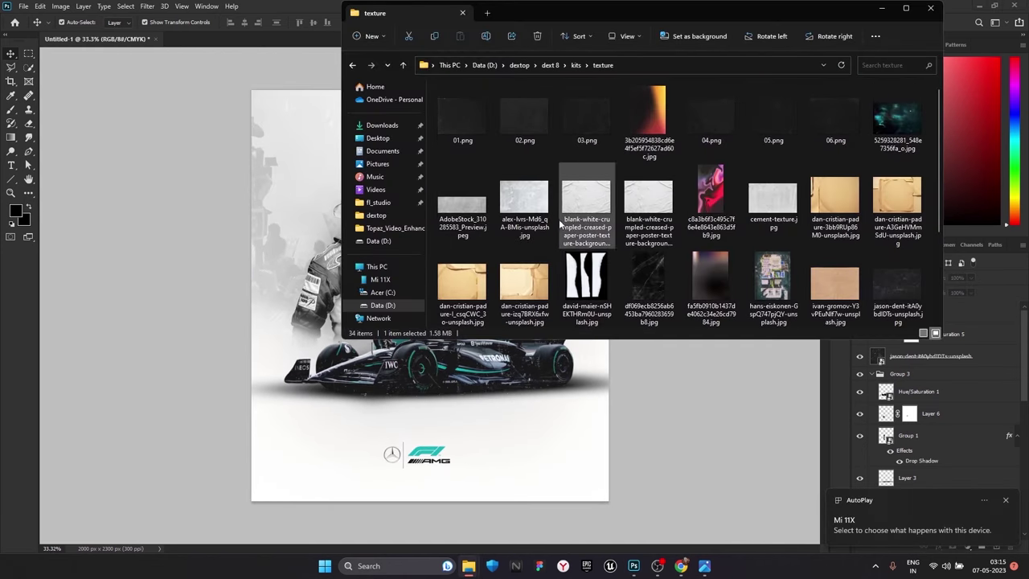
left_click_drag(586, 206, 537, 268)
left_click_drag(612, 418, 459, 441)
left_click_drag(572, 294, 608, 294)
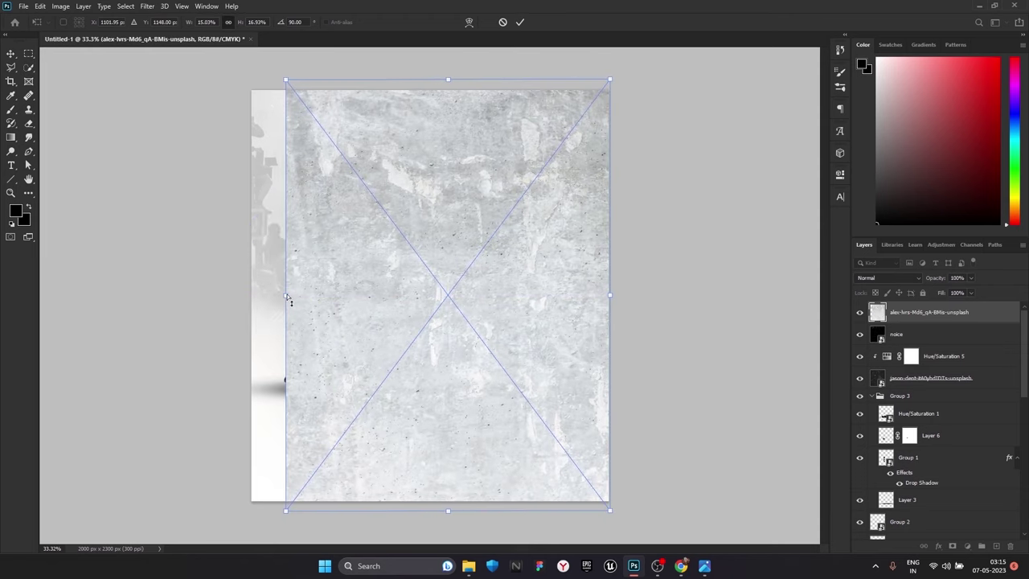
left_click_drag(287, 299, 257, 299)
key("Return")
Set the concrete texture layer's blend mode to Color Burn
left_click(888, 278)
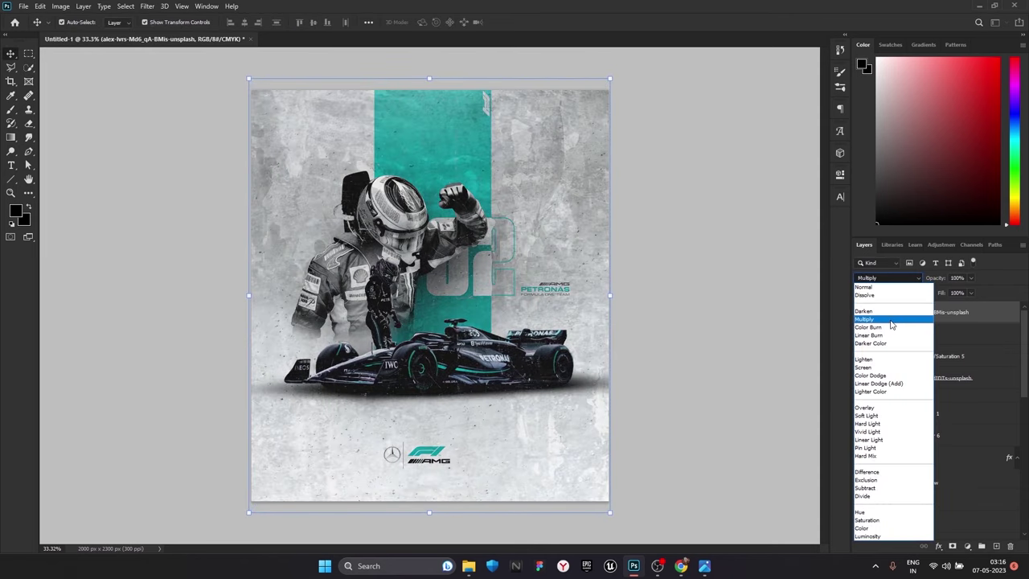
left_click(898, 327)
left_click(659, 315)
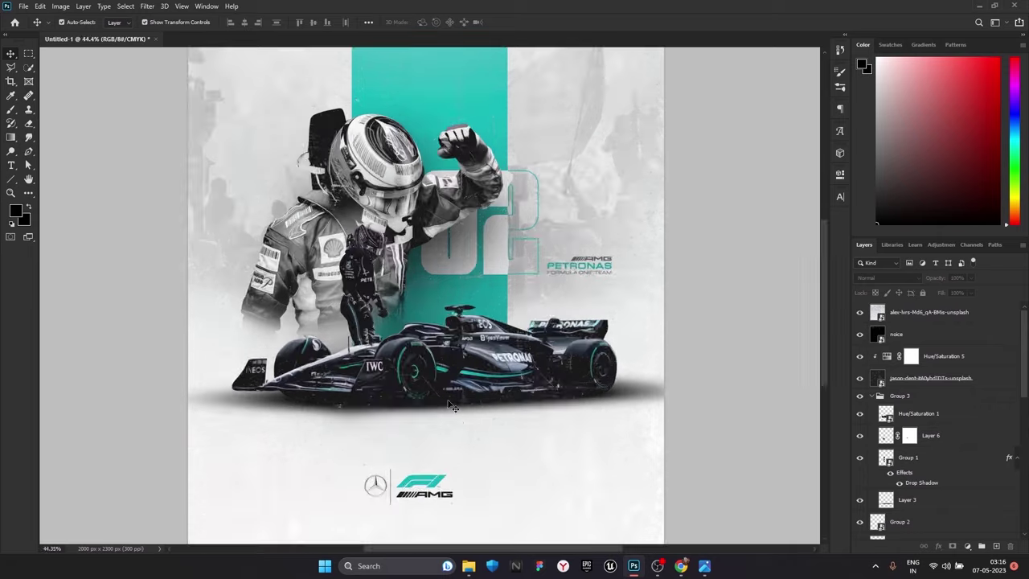